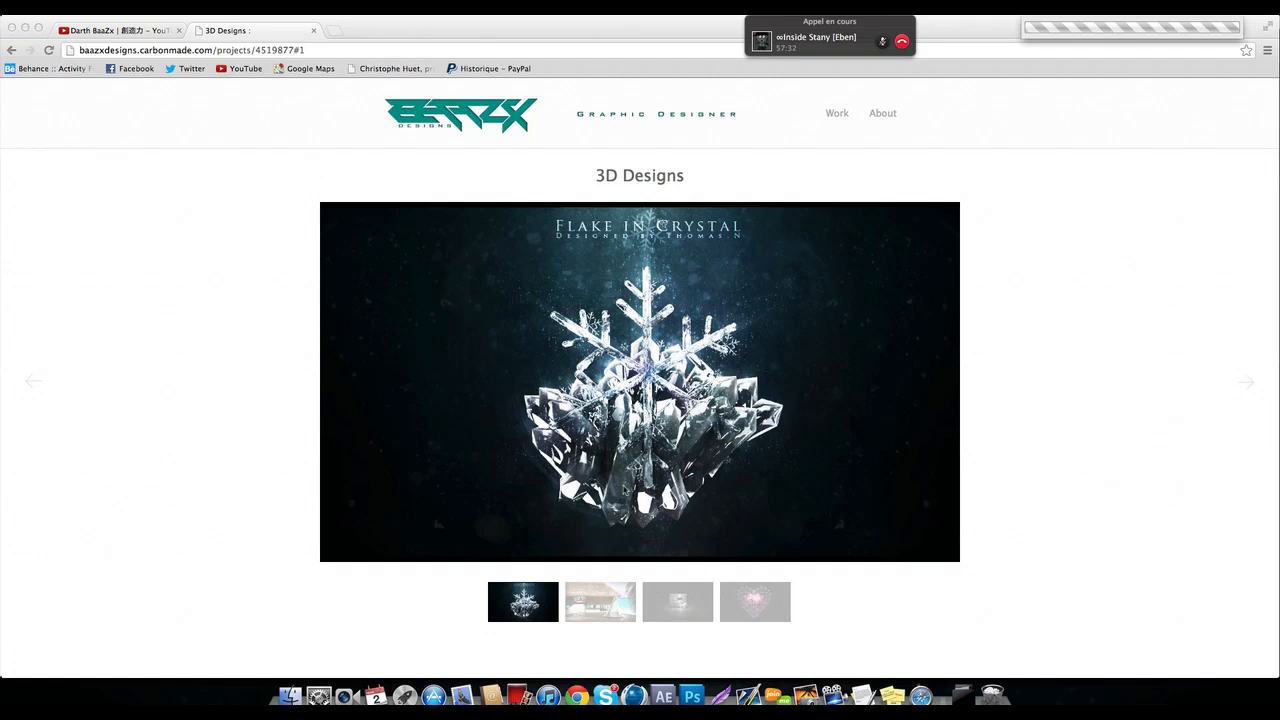
Switch to the My Lightroom scene in Cinema 4D.
click(634, 695)
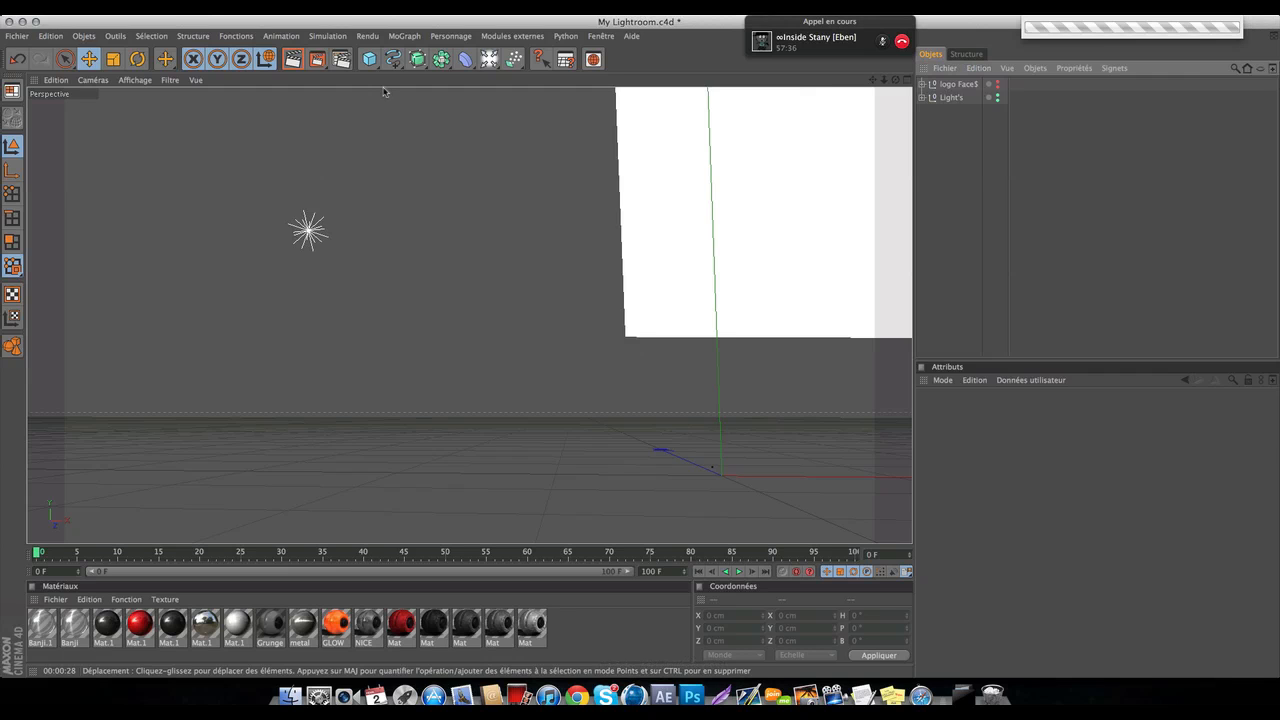
mouse_move(895, 79)
mouse_down()
mouse_move(860, 120)
mouse_move(915, 50)
mouse_move(850, 32)
mouse_move(820, 75)
mouse_move(850, 77)
mouse_move(862, 60)
mouse_move(832, 82)
mouse_move(945, 79)
mouse_move(885, 35)
mouse_move(935, 75)
mouse_move(885, 20)
mouse_move(908, 86)
mouse_move(835, 79)
mouse_move(909, 80)
mouse_move(886, 82)
mouse_move(896, 66)
mouse_move(960, 78)
mouse_move(890, 72)
mouse_up()
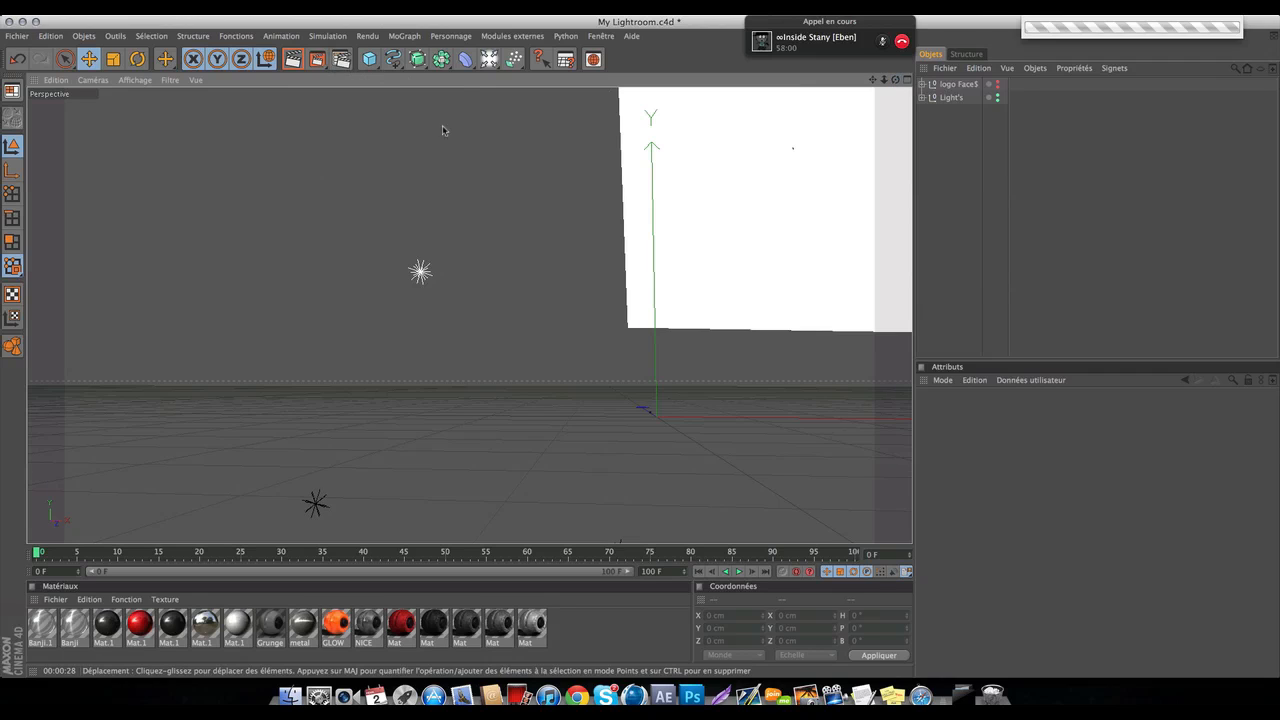
click(375, 63)
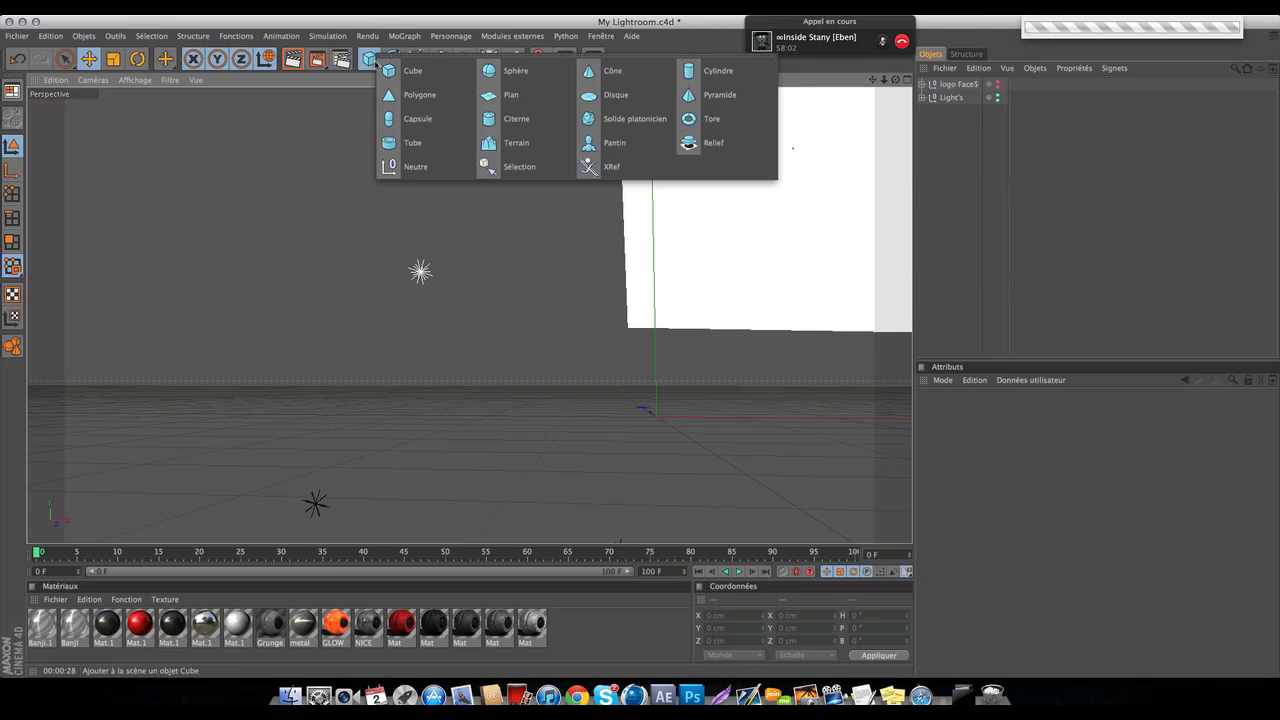
click(430, 128)
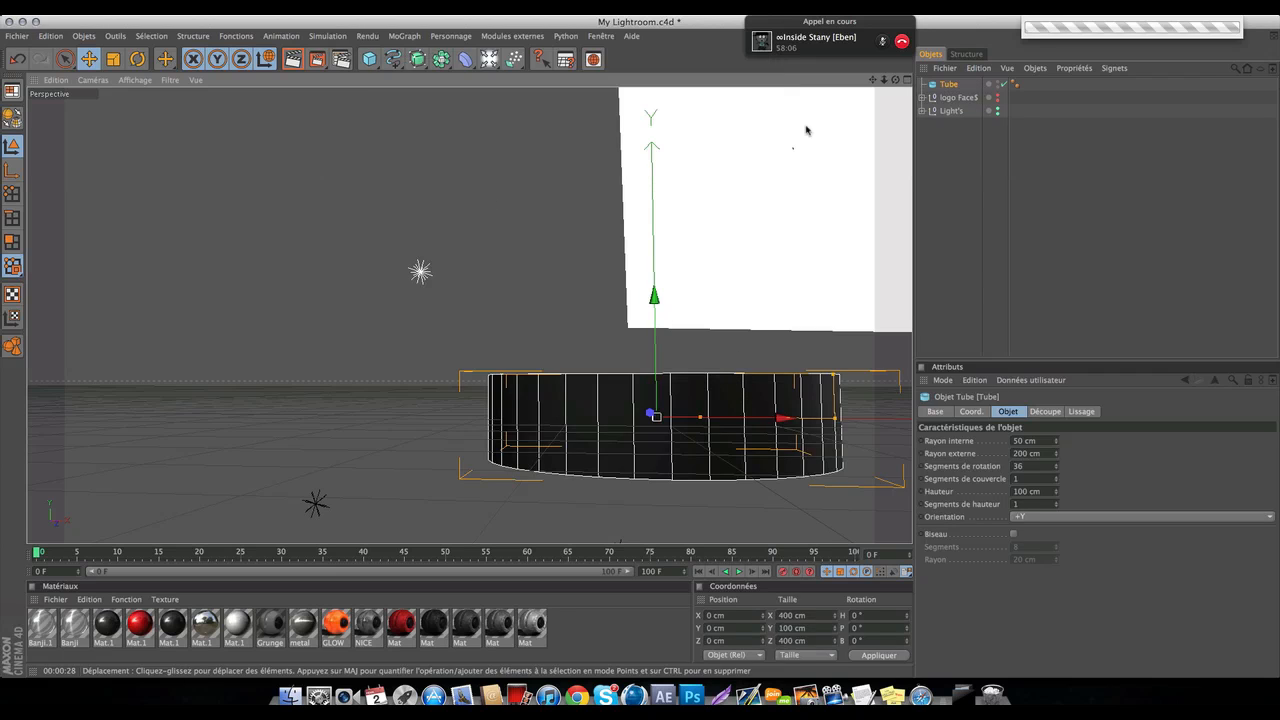
key(Delete)
Add a capsule primitive and move it to about X -192.5 cm and Y 105.7 cm.
click(369, 59)
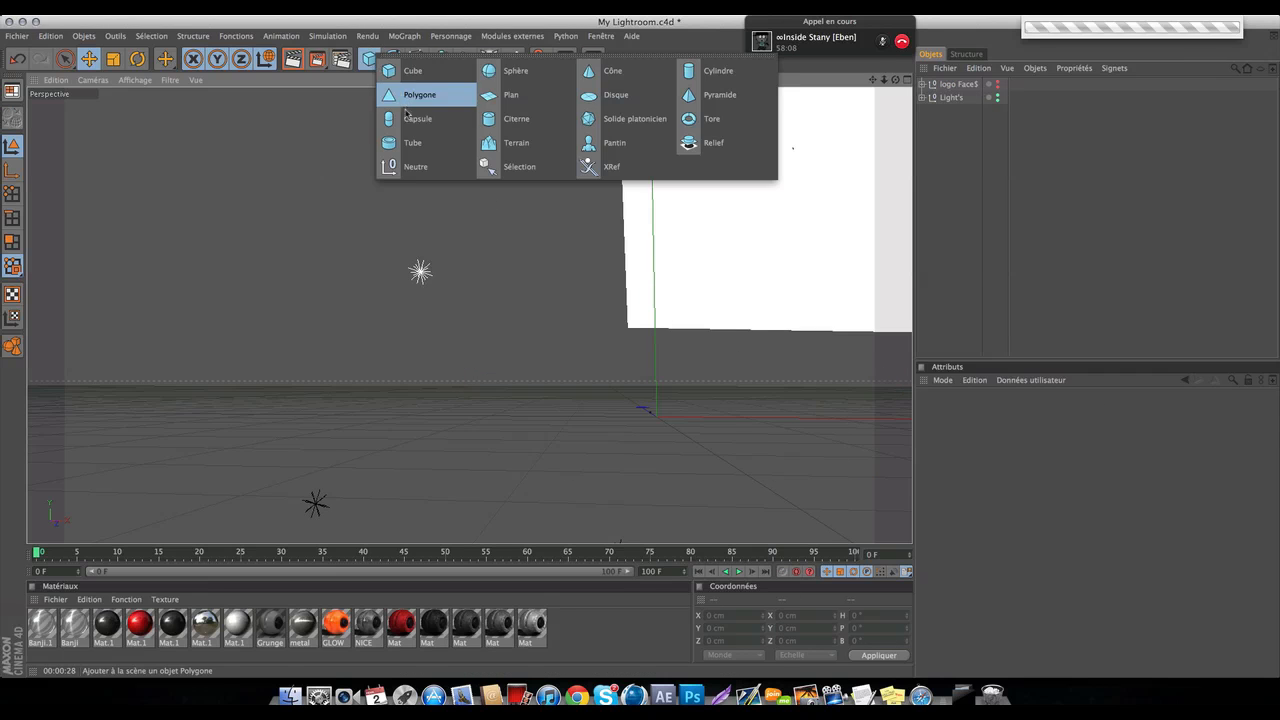
click(401, 121)
drag(654, 296, 654, 208)
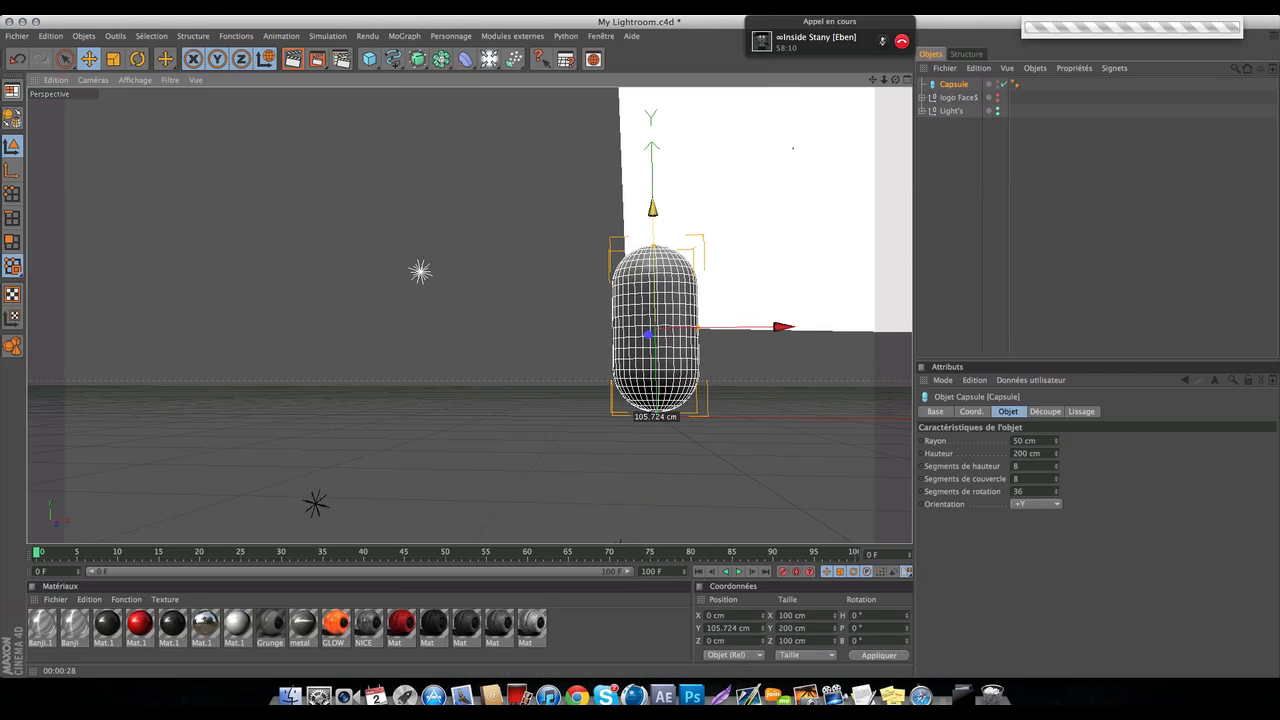
drag(748, 336, 587, 334)
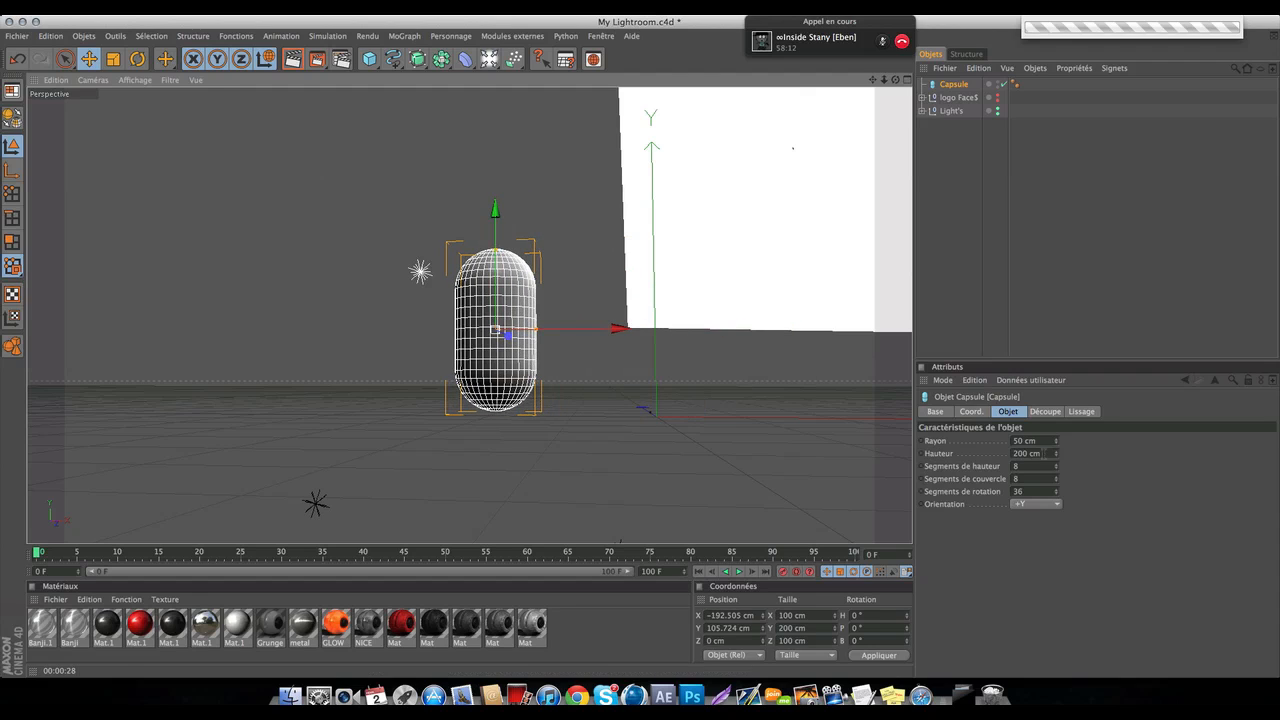
Set the capsule's radius to 30 cm.
click(1017, 440)
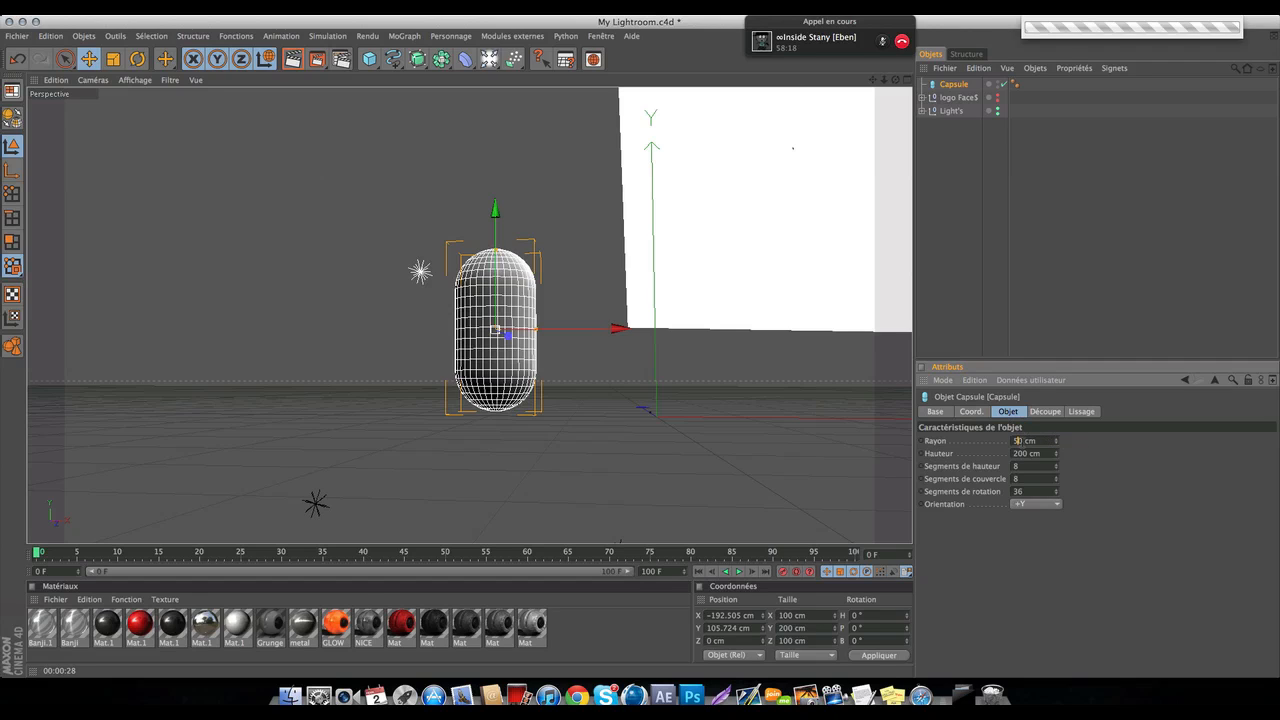
key(BackSpace)
text(3)
Set both the capsule's height segments and its cap segments to 1.
click(1021, 463)
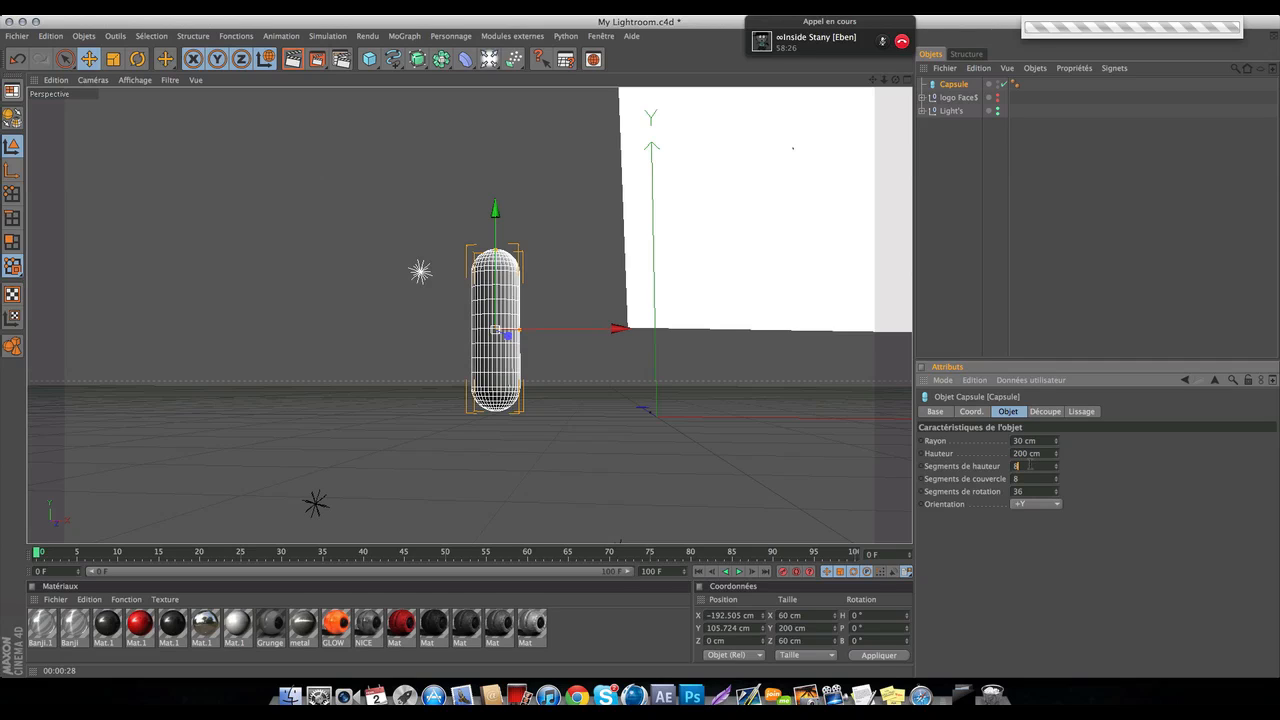
key(BackSpace)
text(1)
key(Return)
click(1021, 479)
key(BackSpace)
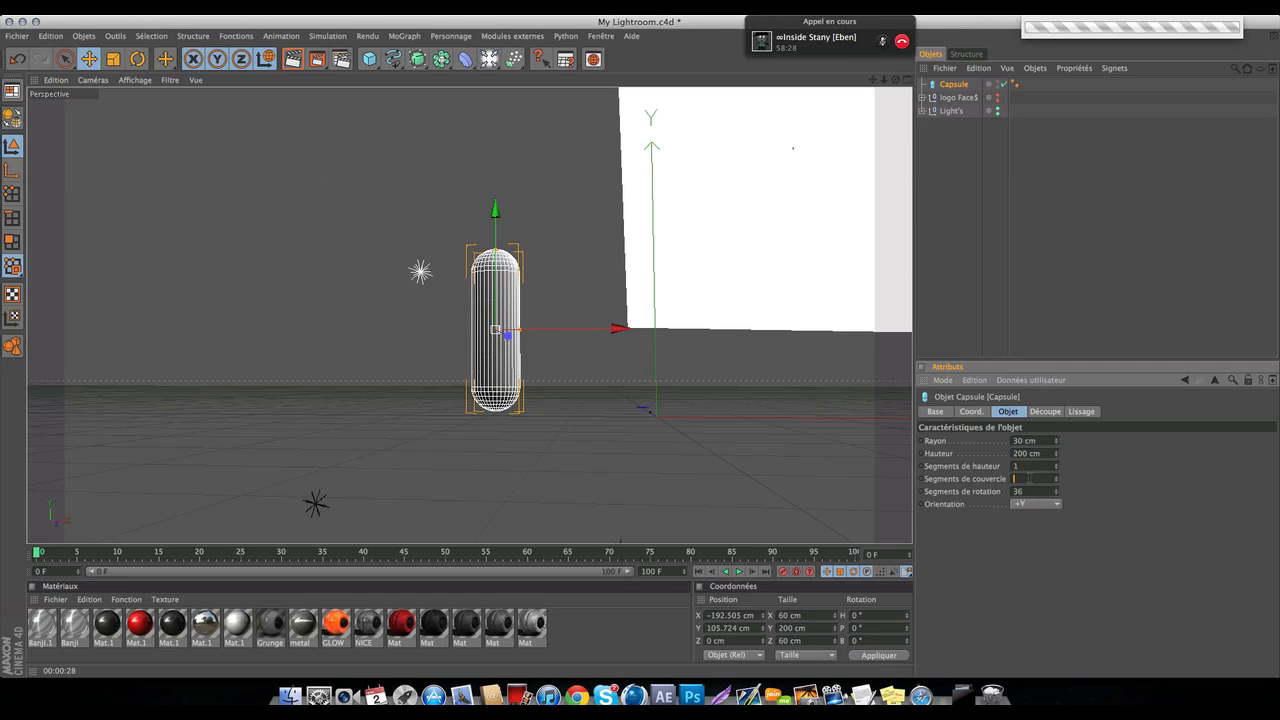
text(1)
key(Return)
Set the capsule's rotation segments to 6 for a faceted crystal shape.
click(1030, 491)
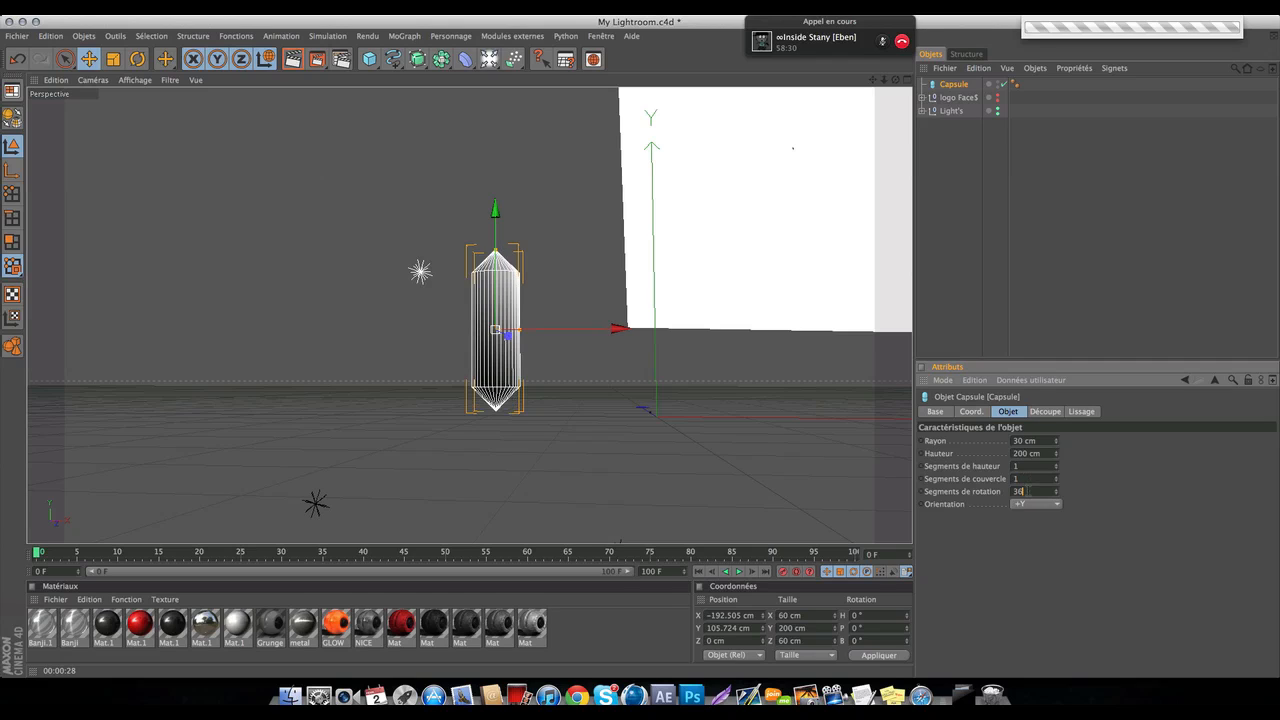
key(BackSpace)
key(BackSpace)
text(6)
key(Return)
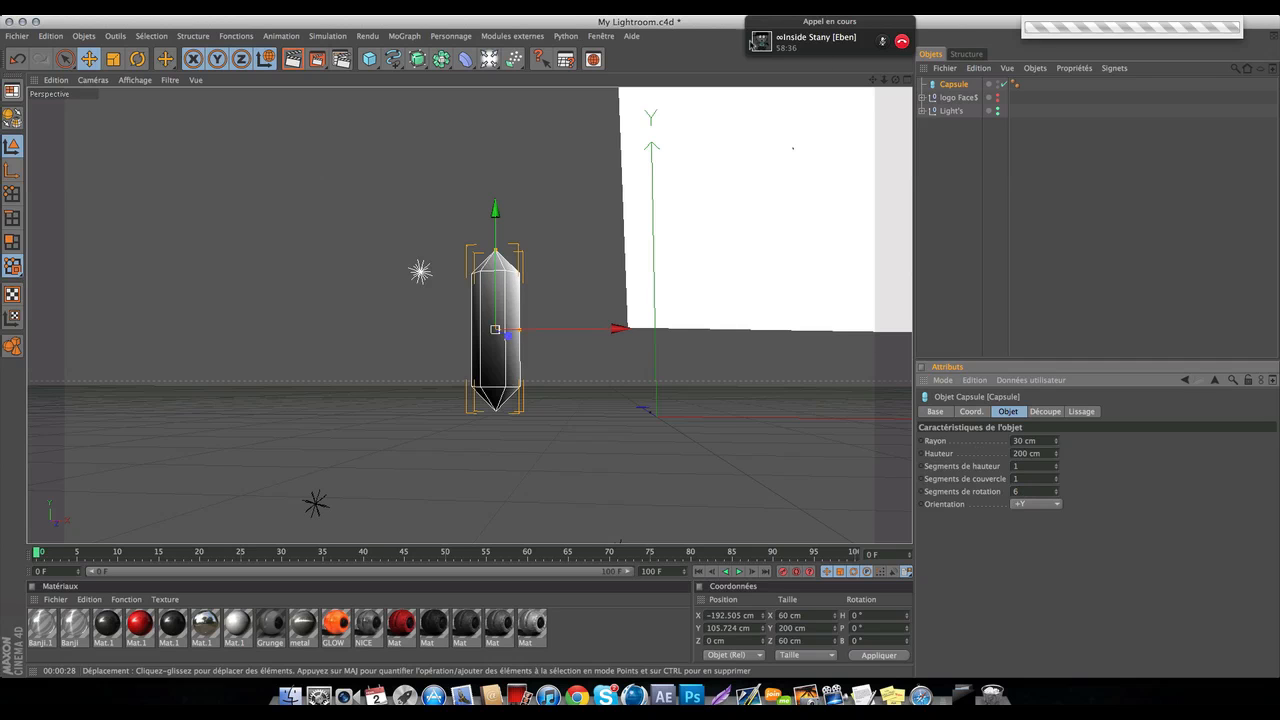
Set the capsule's radius to 20 cm.
drag(895, 79, 1000, 105)
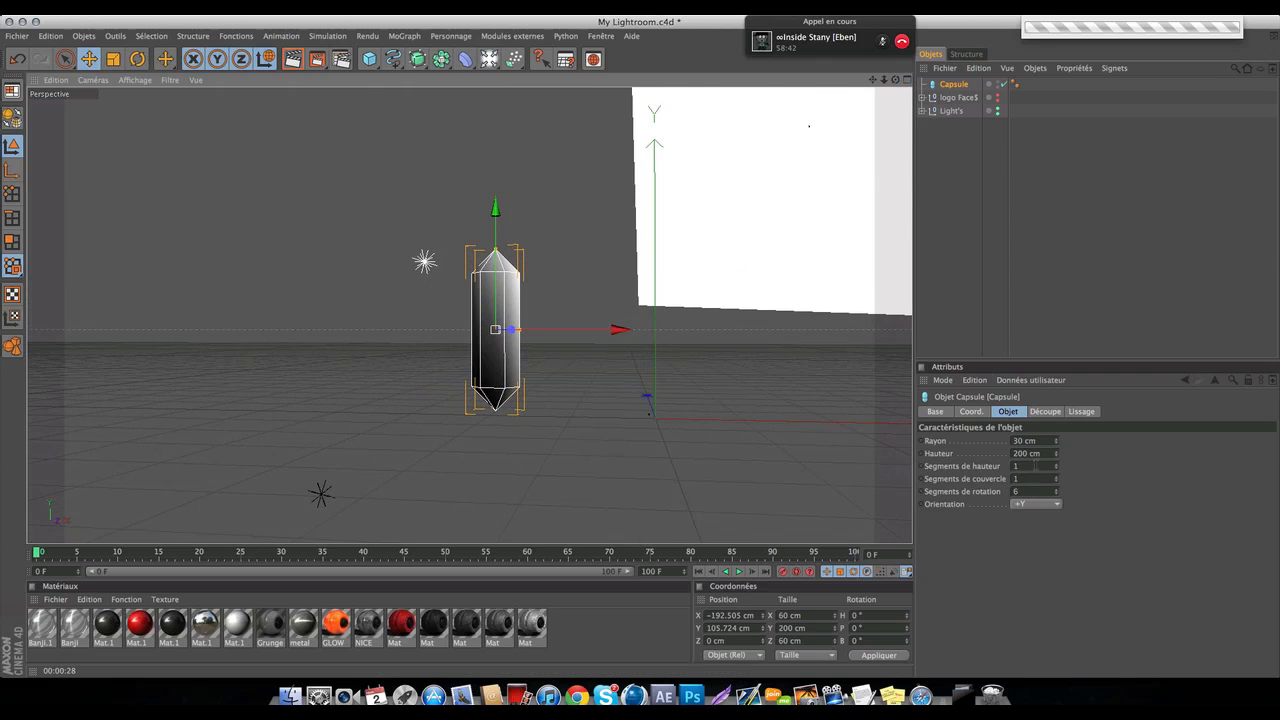
click(1018, 440)
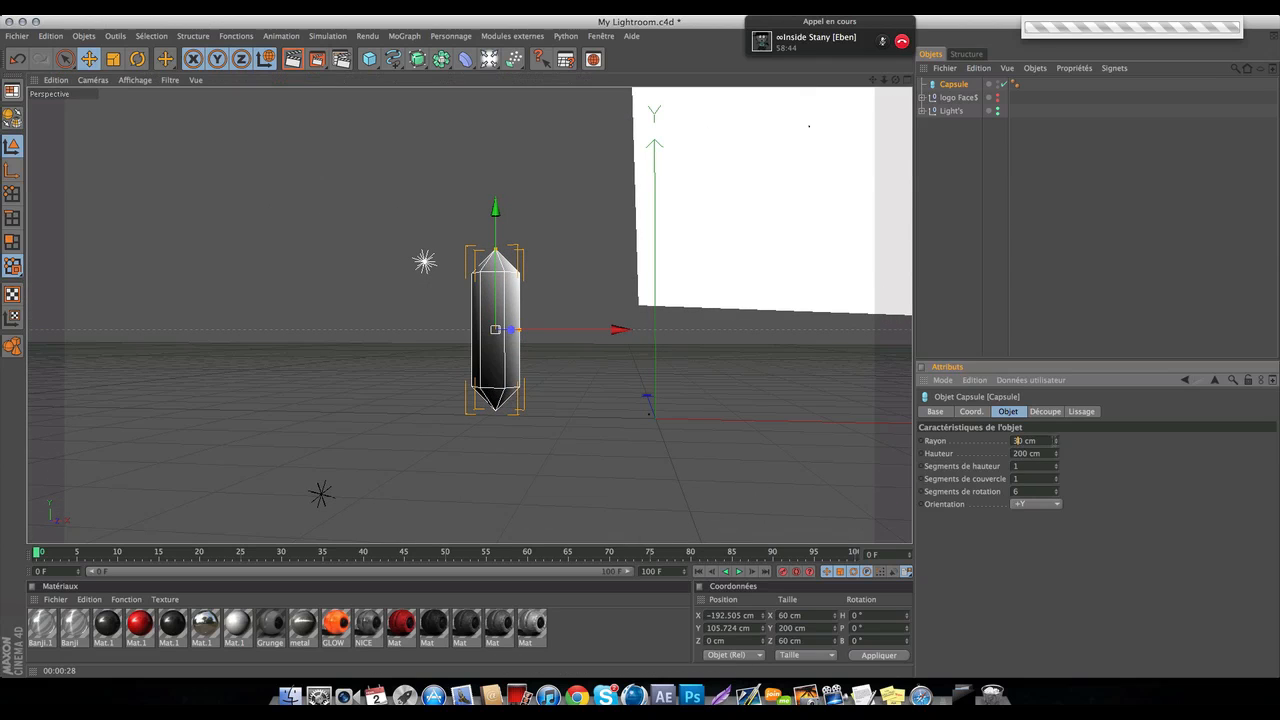
key(BackSpace)
text(2)
key(Return)
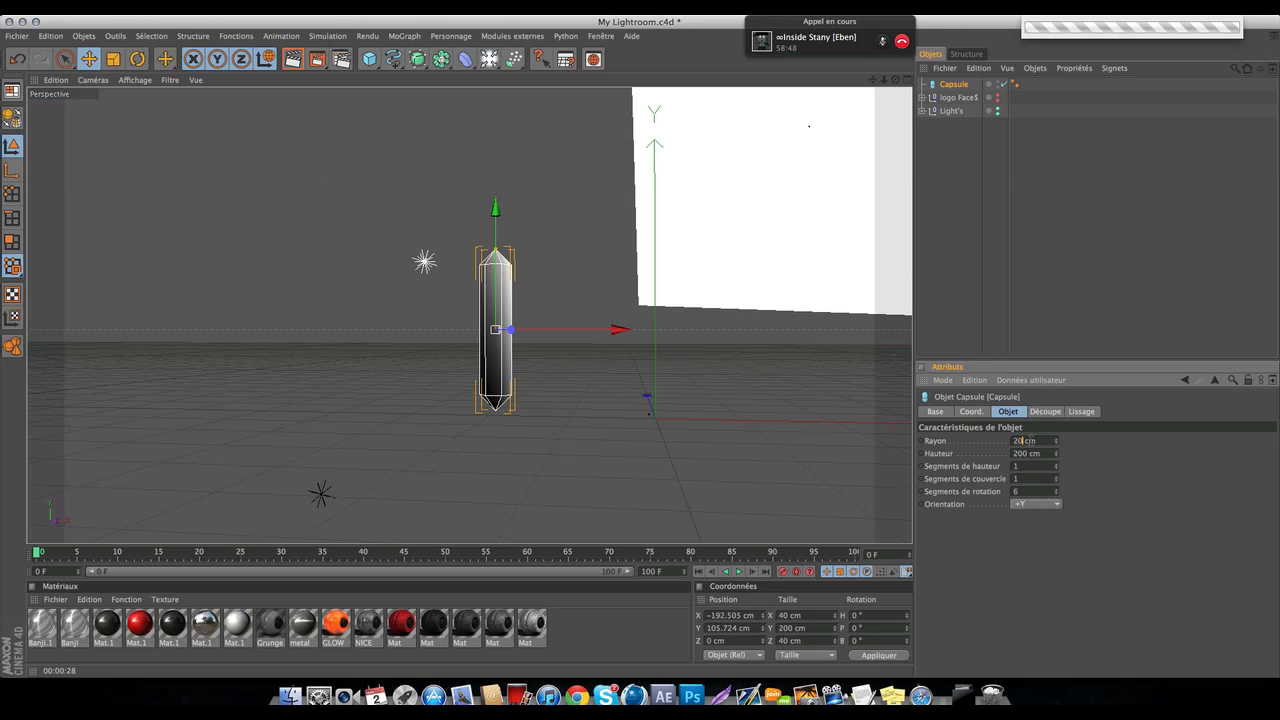
Set the capsule's radius to 25 cm.
key(BackSpace)
text(5)
key(Return)
Create a new Banji material for the crystal.
drag(896, 80, 850, 115)
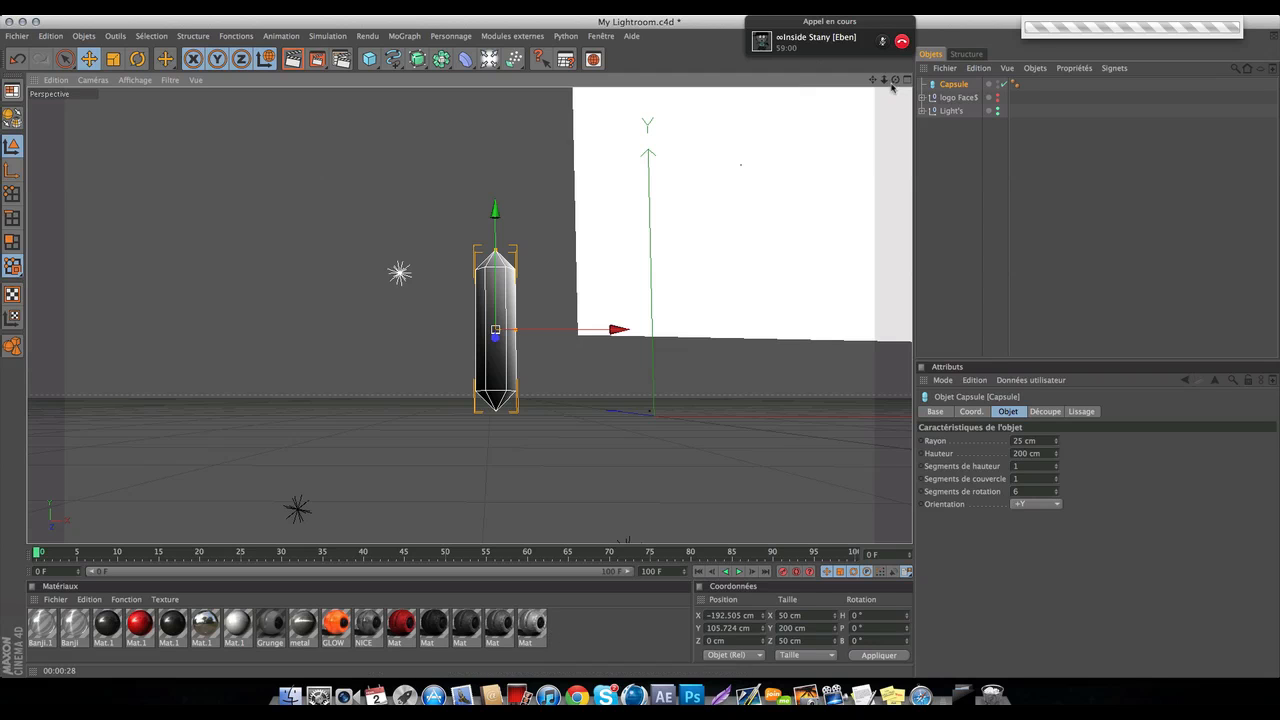
mouse_move(891, 86)
mouse_down()
mouse_move(912, 101)
mouse_move(868, 83)
mouse_up()
alt+middle_drag(828, 132, 834, 102)
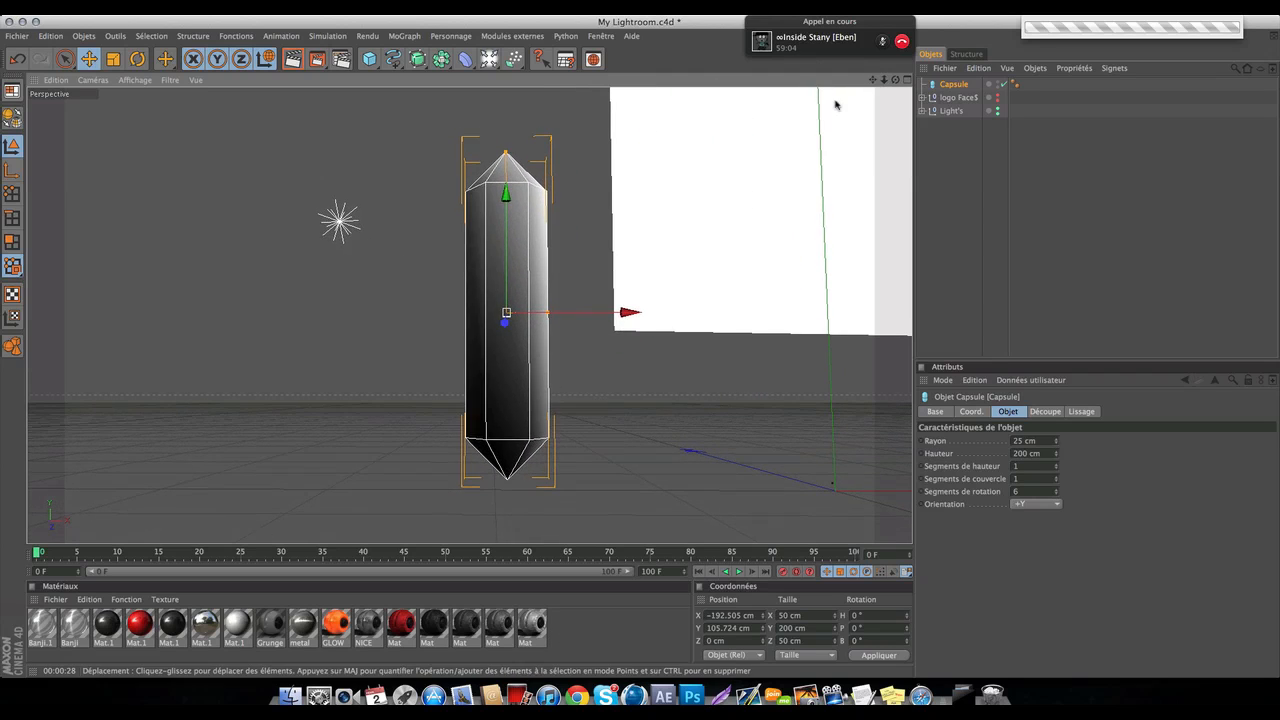
drag(896, 79, 792, 82)
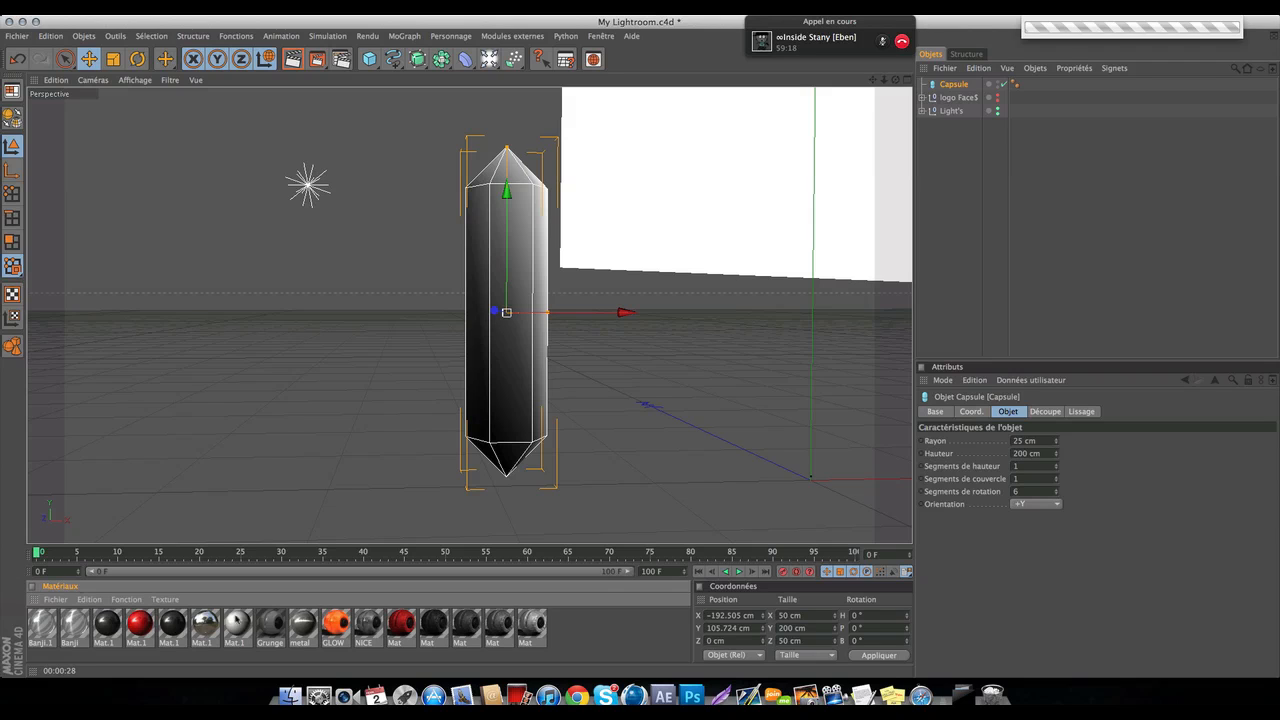
click(55, 599)
mouse_move(94, 472)
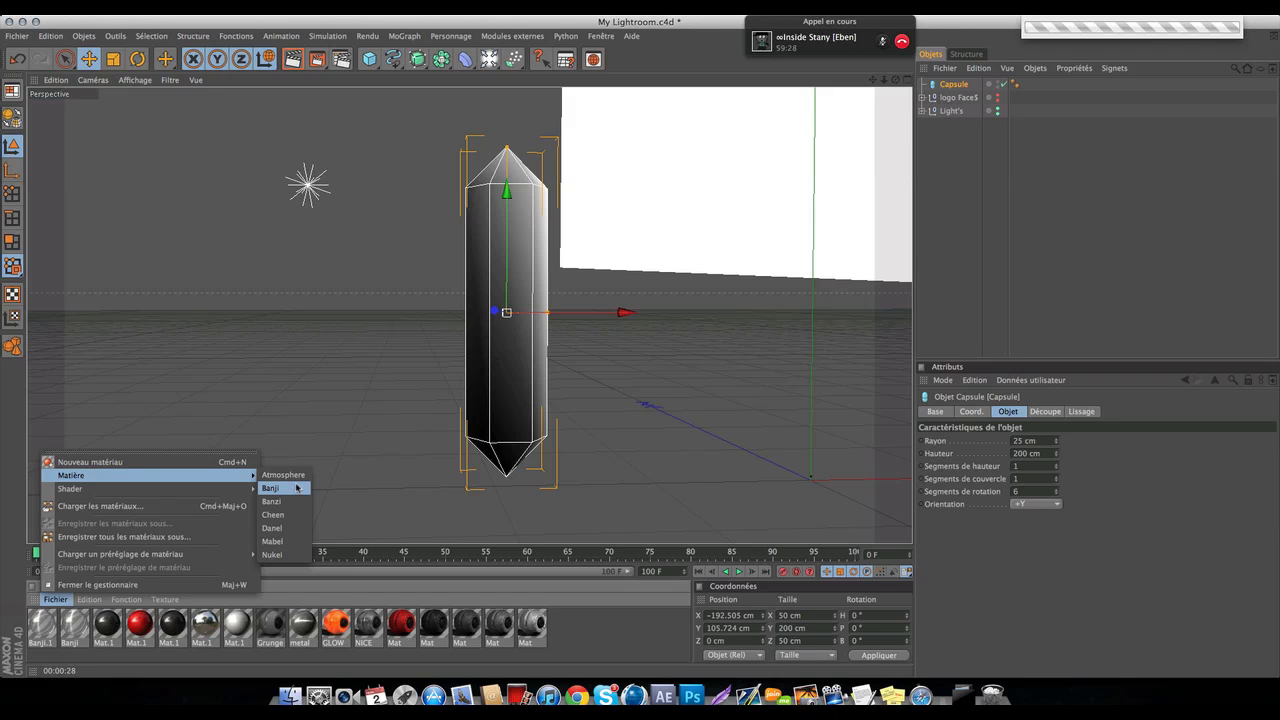
click(297, 487)
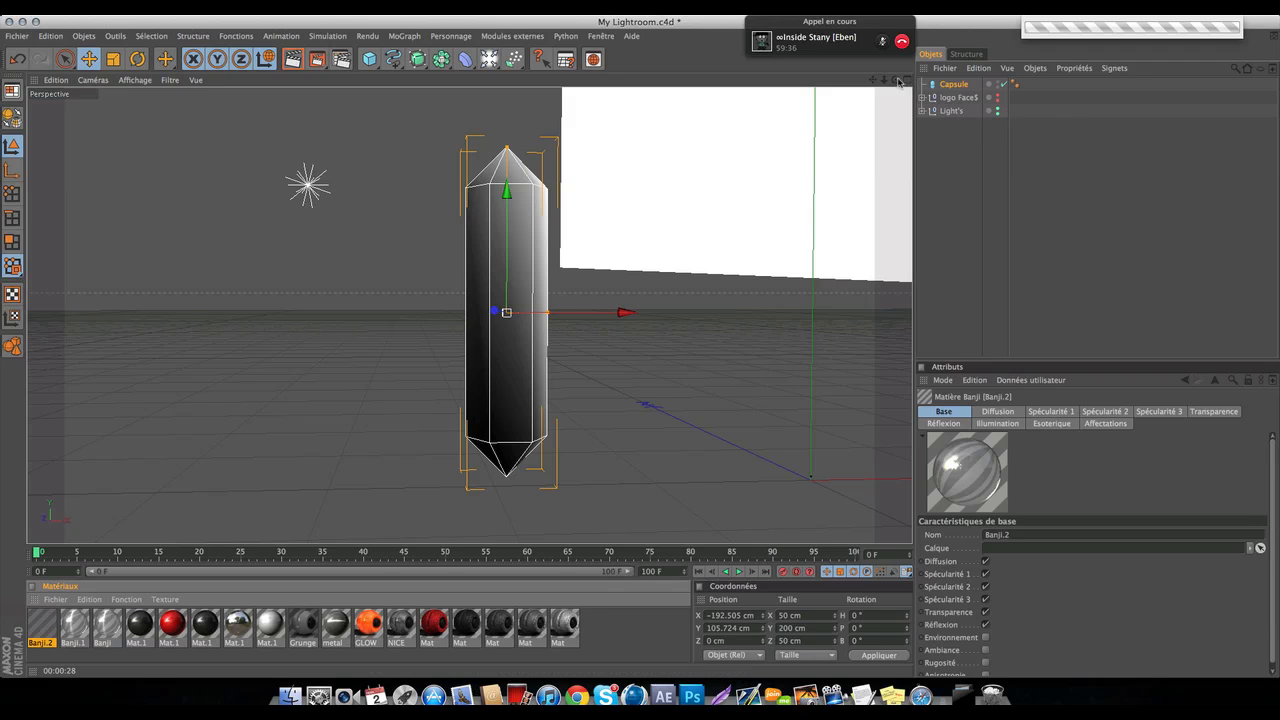
Enable anisotropy on the new Banji material and set its projection to Planaire.
double_click(42, 624)
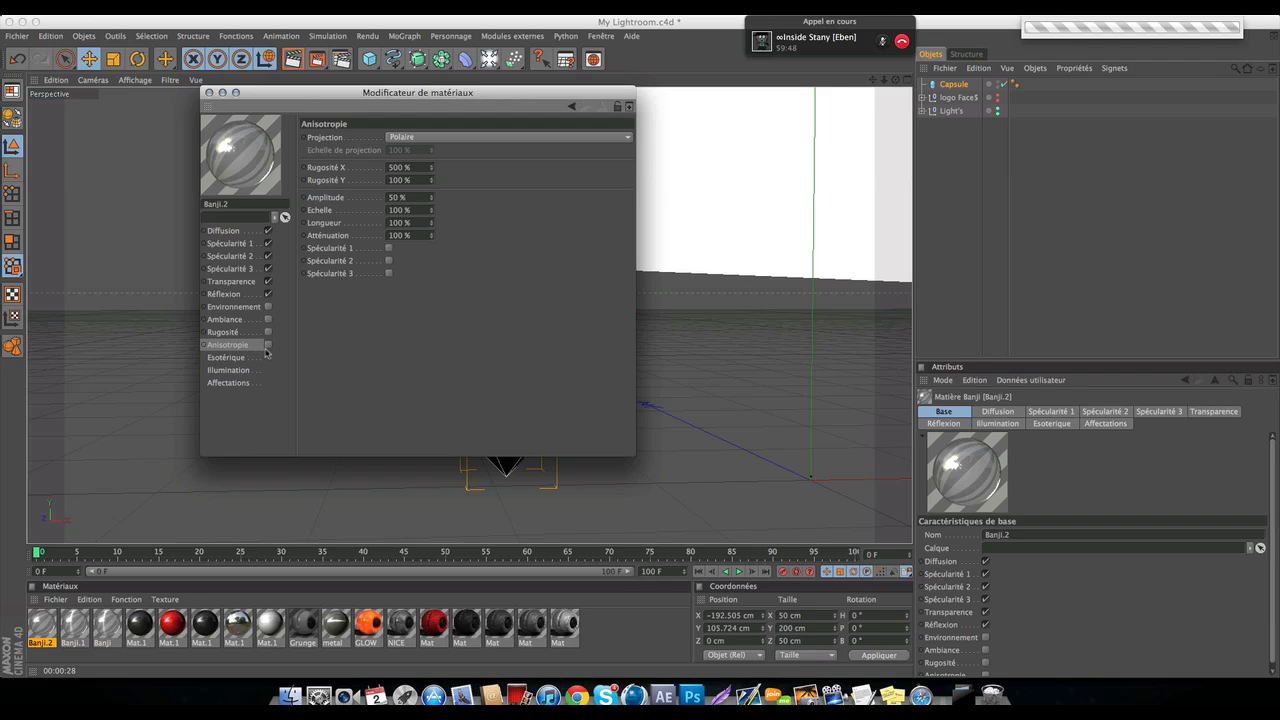
click(268, 345)
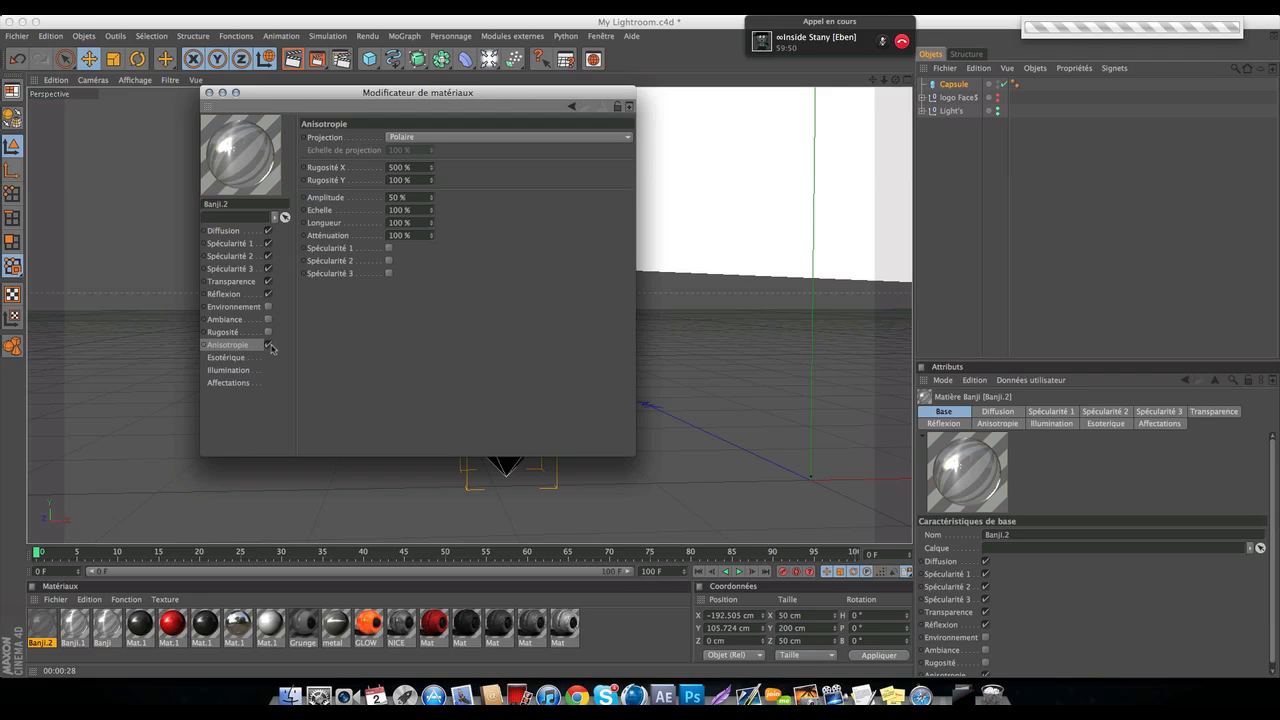
click(437, 138)
click(430, 150)
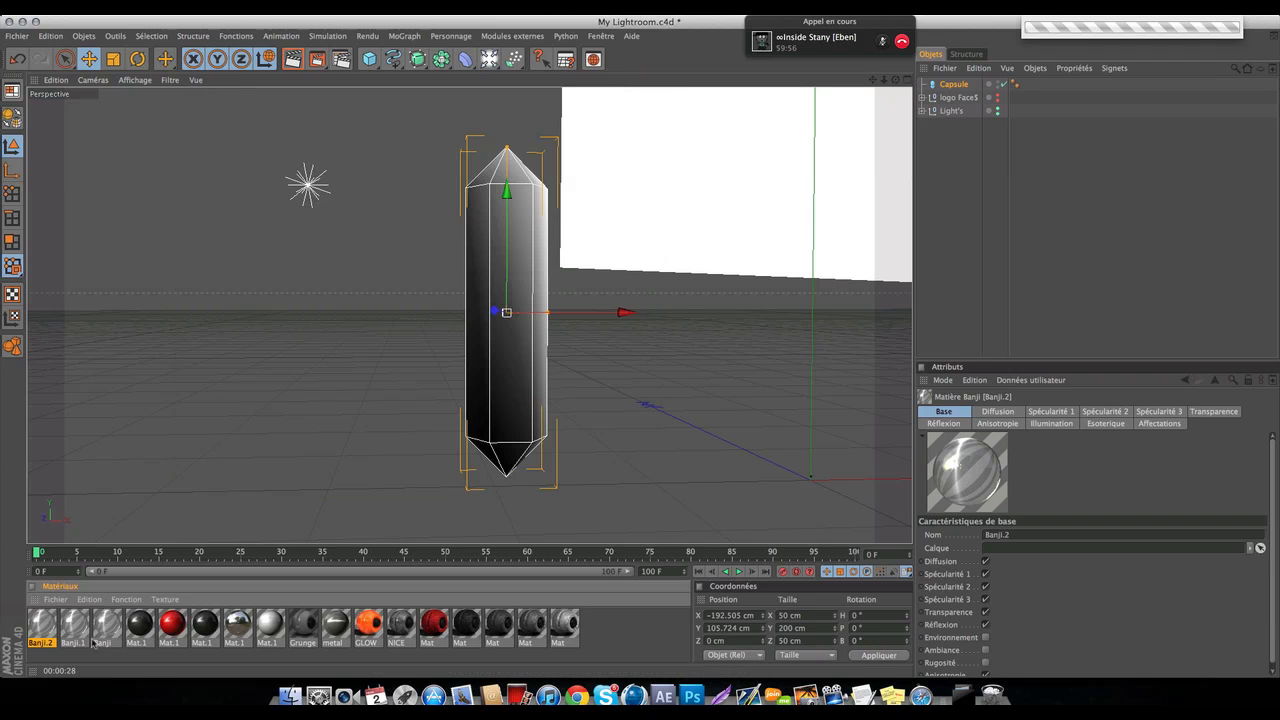
Apply the new Banji material to the capsule and render a preview in the viewport.
drag(510, 353, 510, 353)
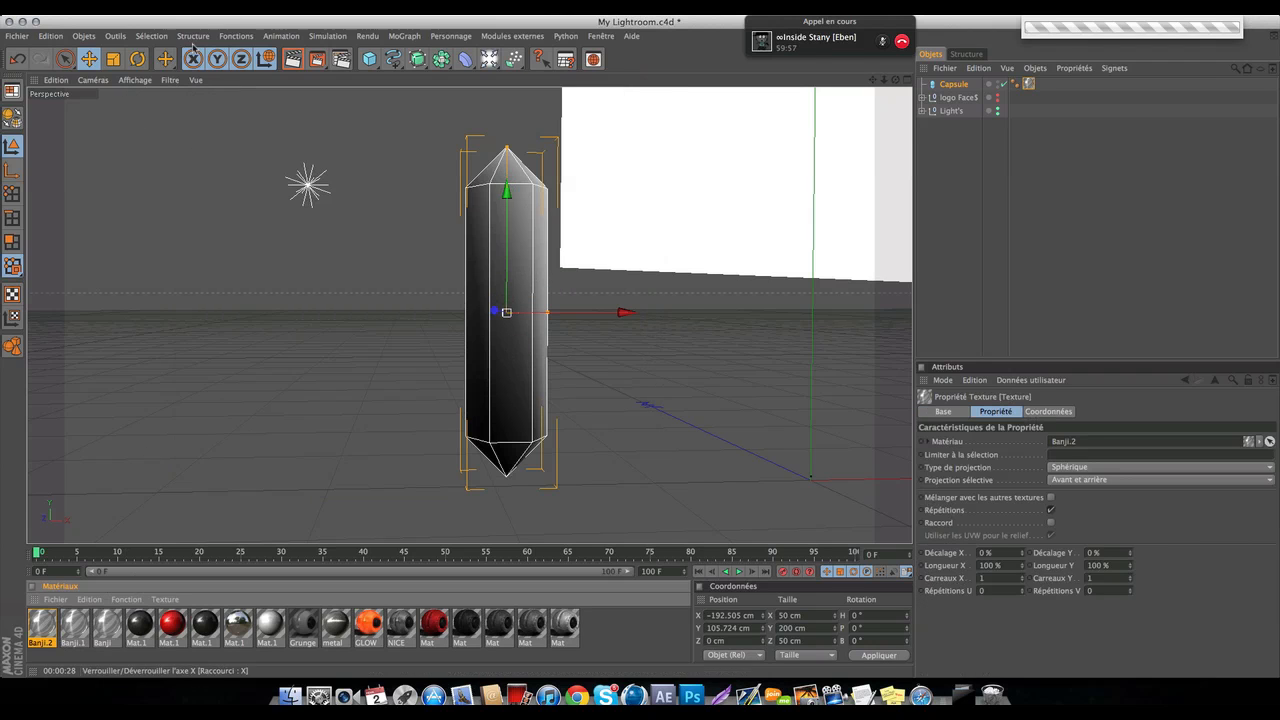
click(293, 59)
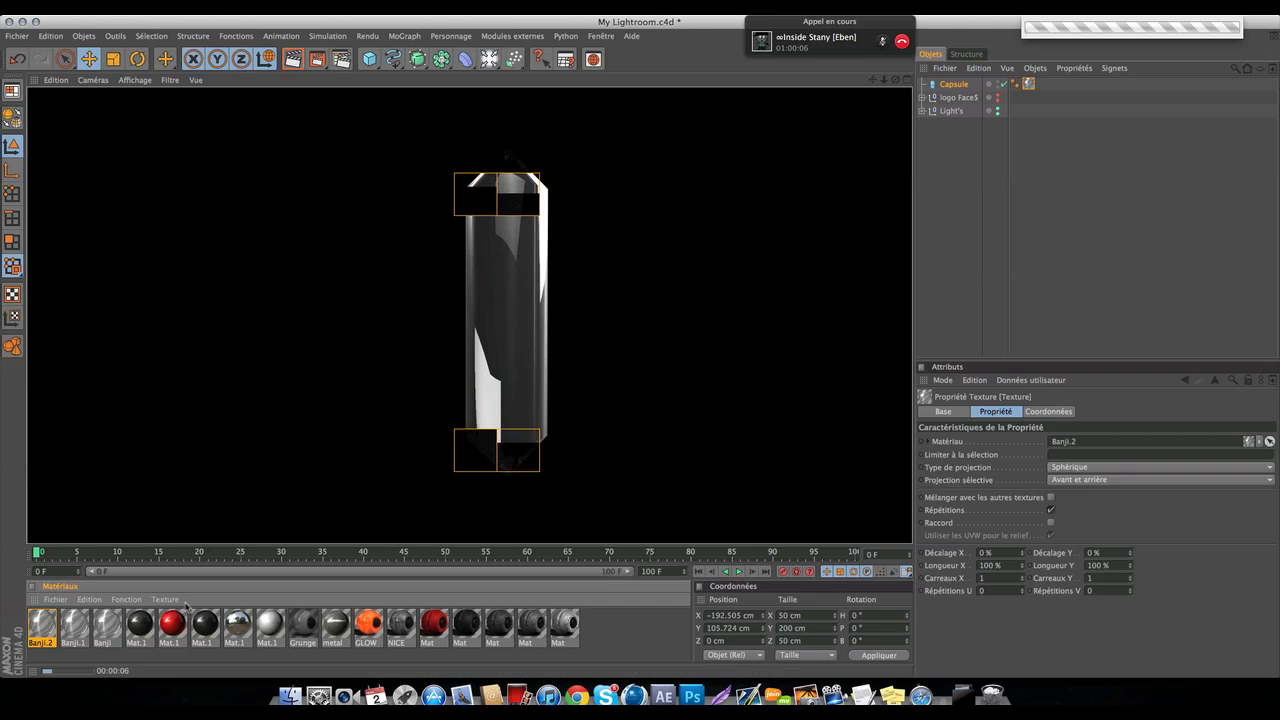
Set the new Banji material's diffusion surface colour to white.
double_click(42, 625)
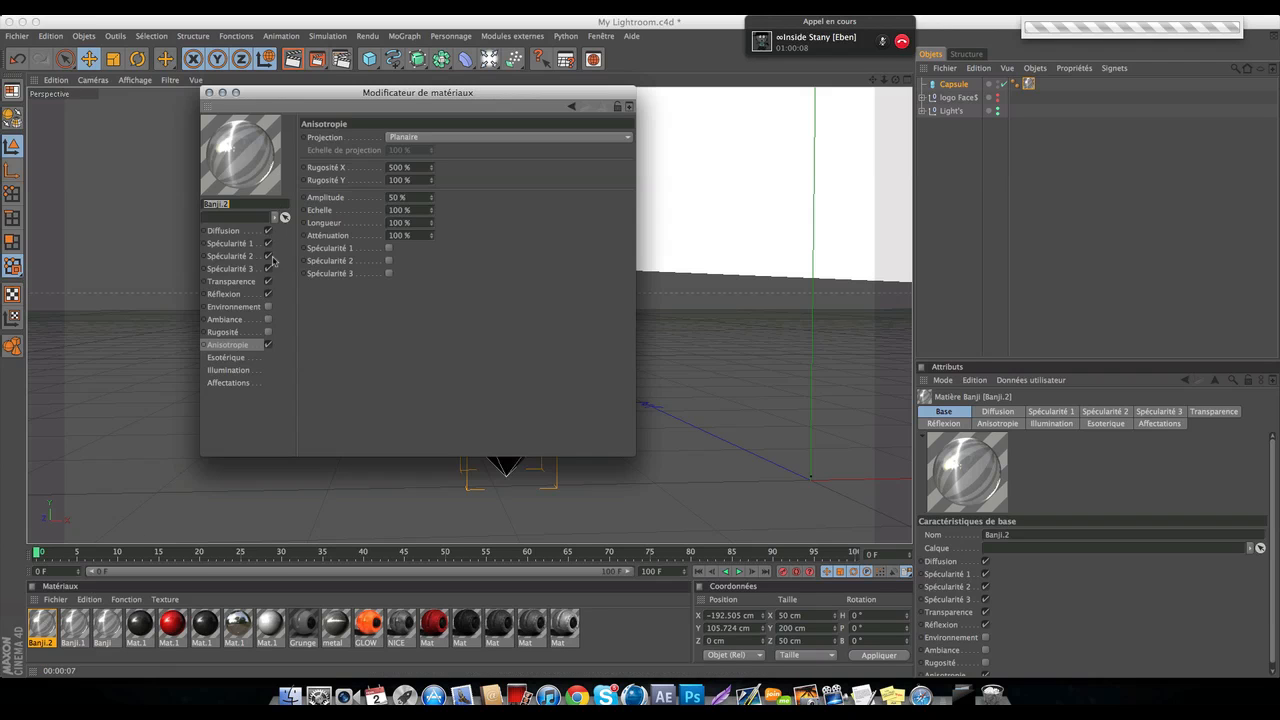
click(225, 232)
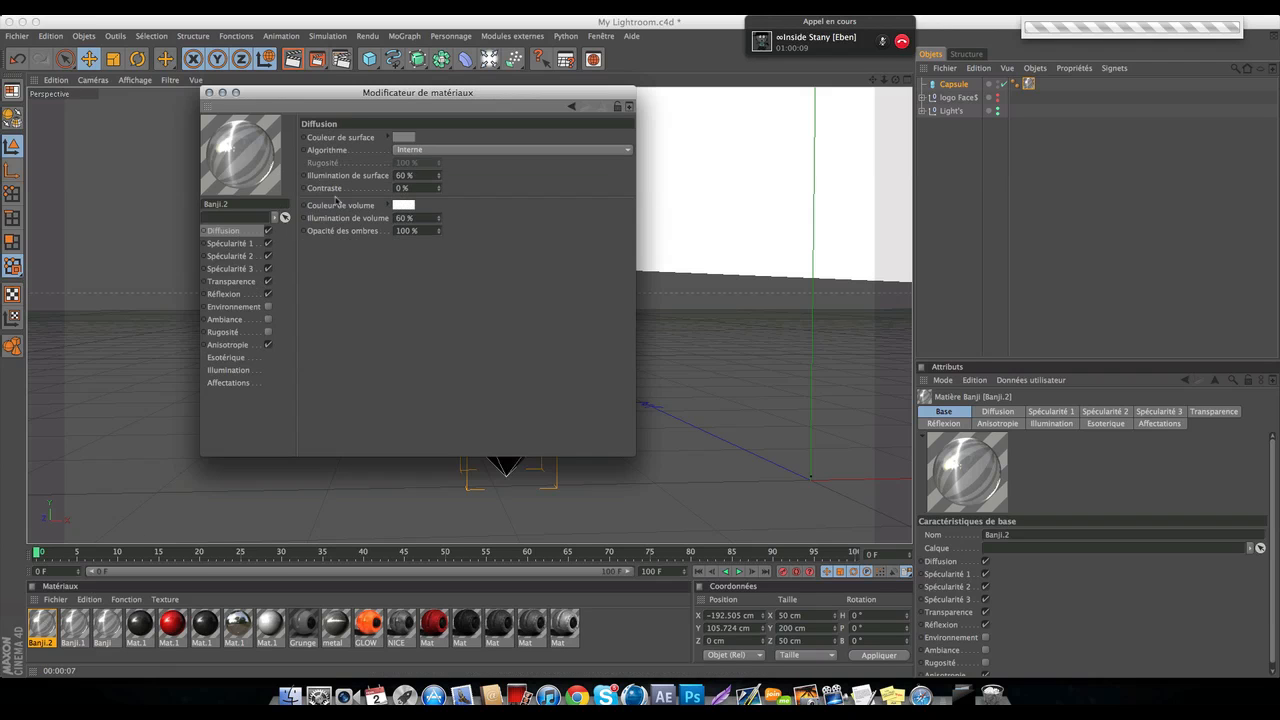
click(405, 137)
click(435, 193)
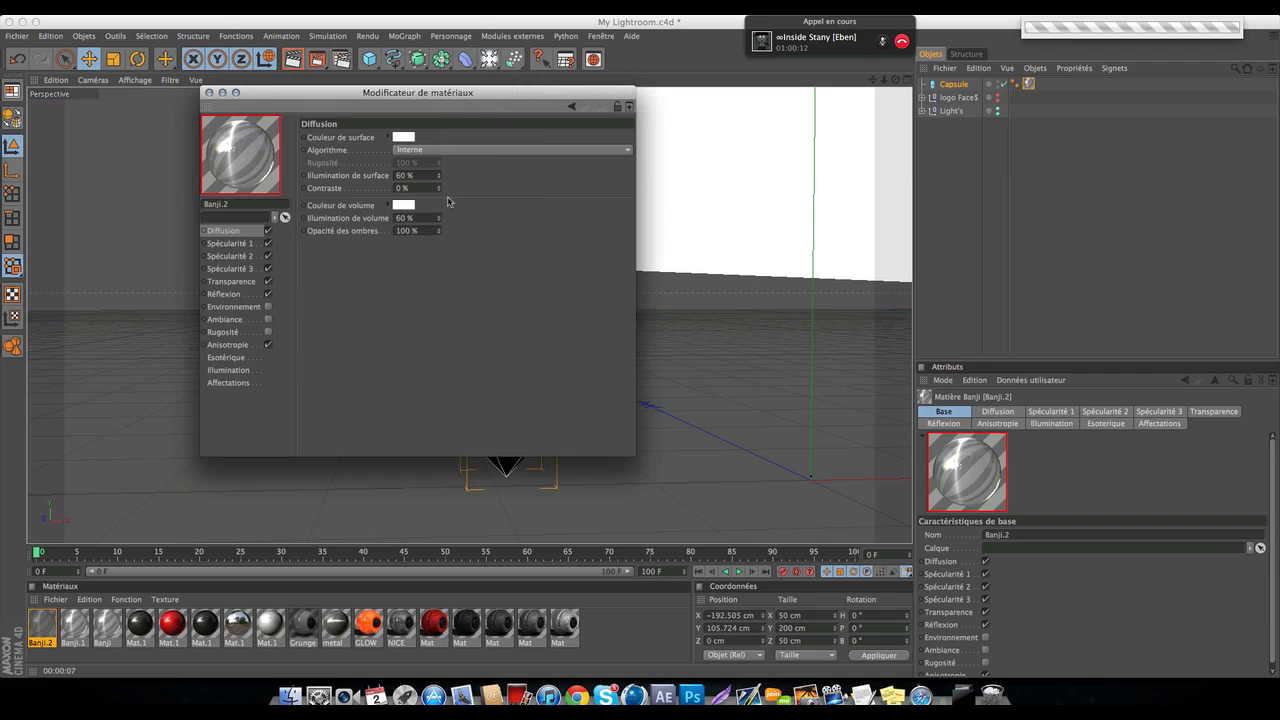
Set the Spécularité 3 colour of the new Banji material to white.
click(236, 245)
click(243, 269)
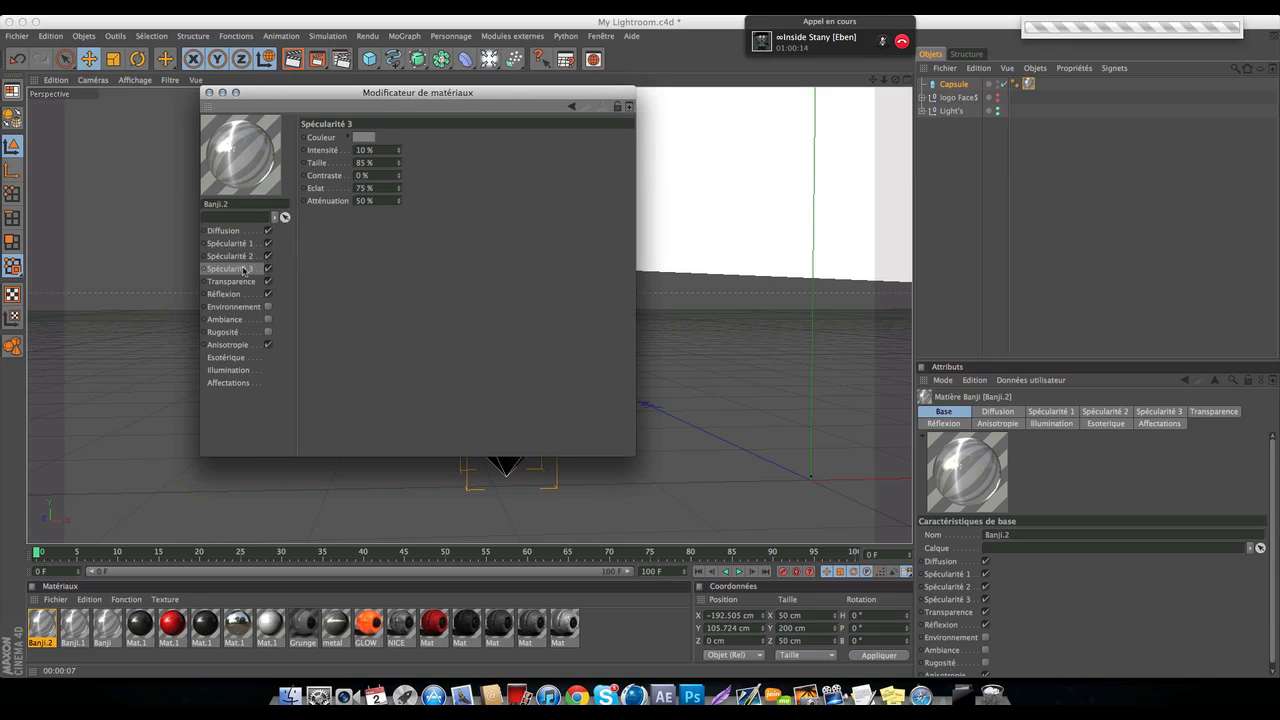
click(367, 138)
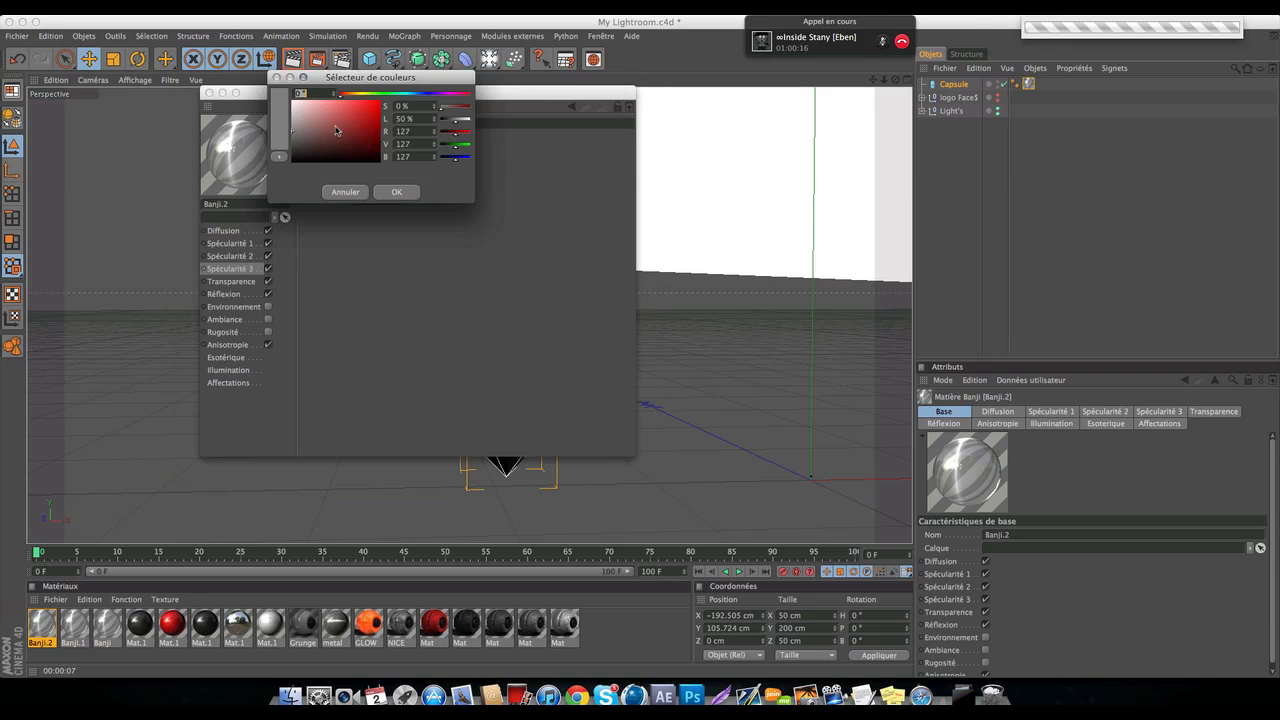
drag(322, 123, 292, 101)
click(396, 191)
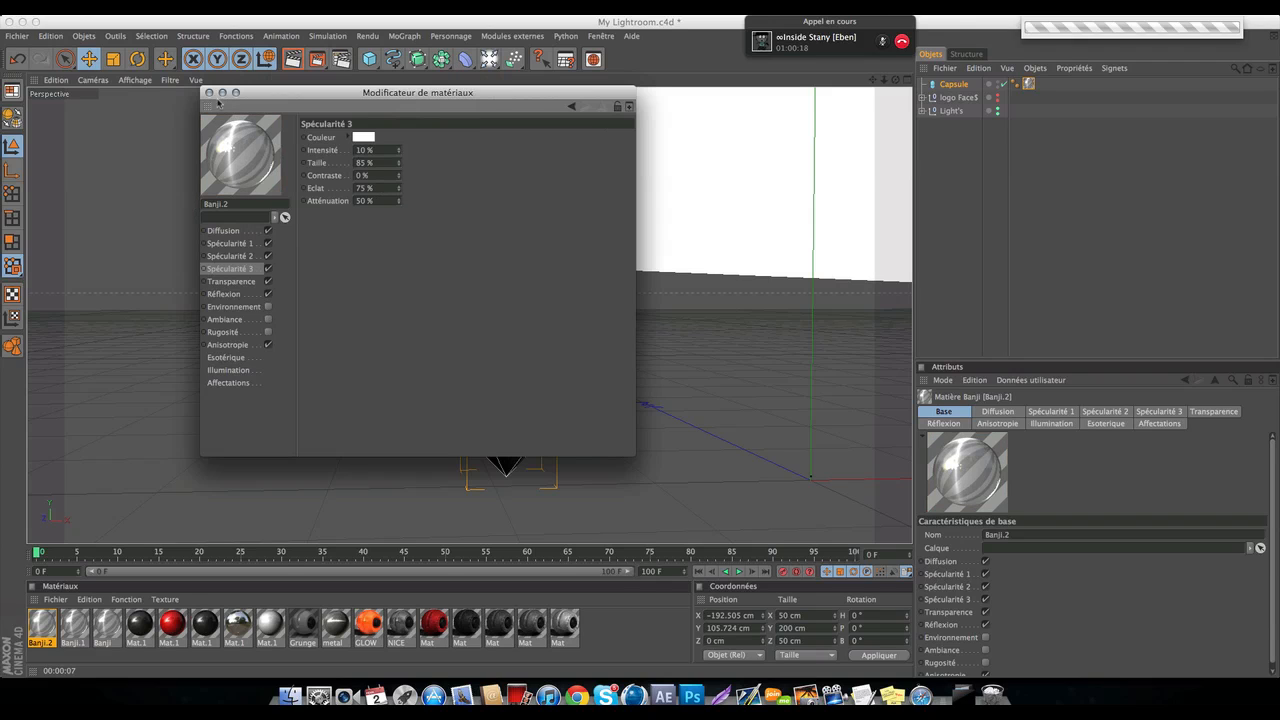
Set the new Banji material's reflection intensity to 25% and close the material editor.
click(250, 283)
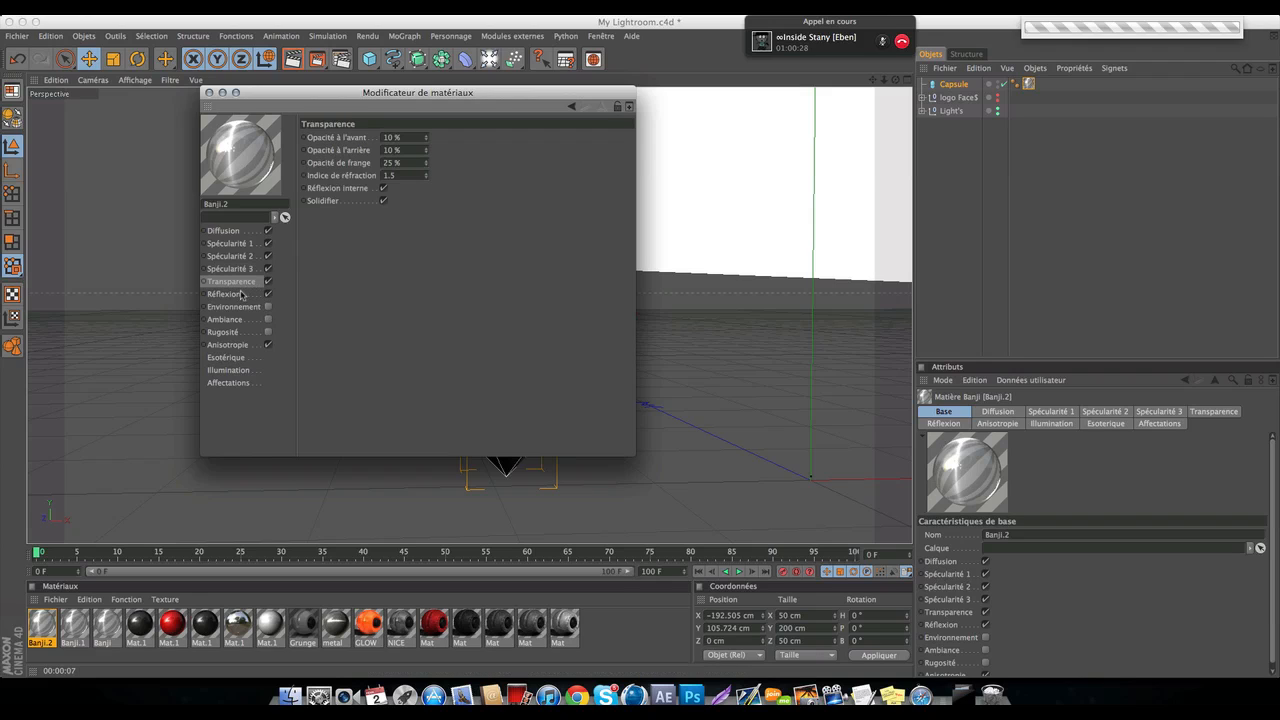
click(241, 295)
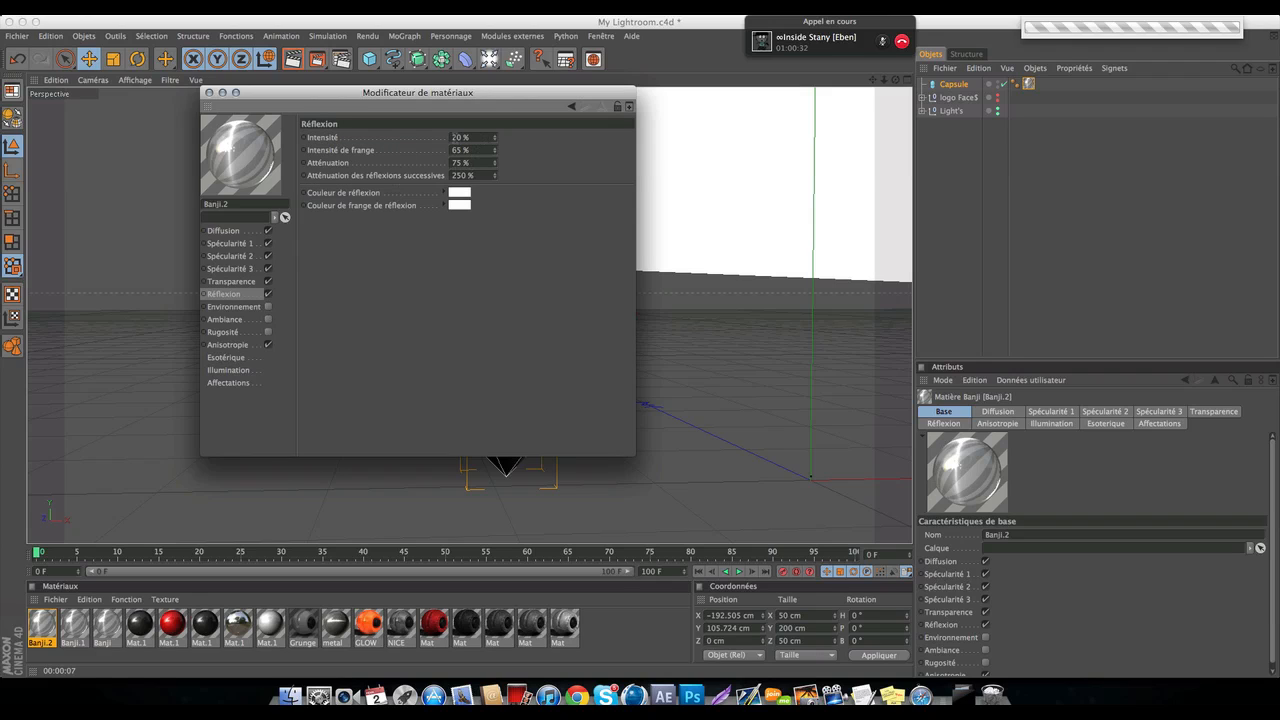
key(Return)
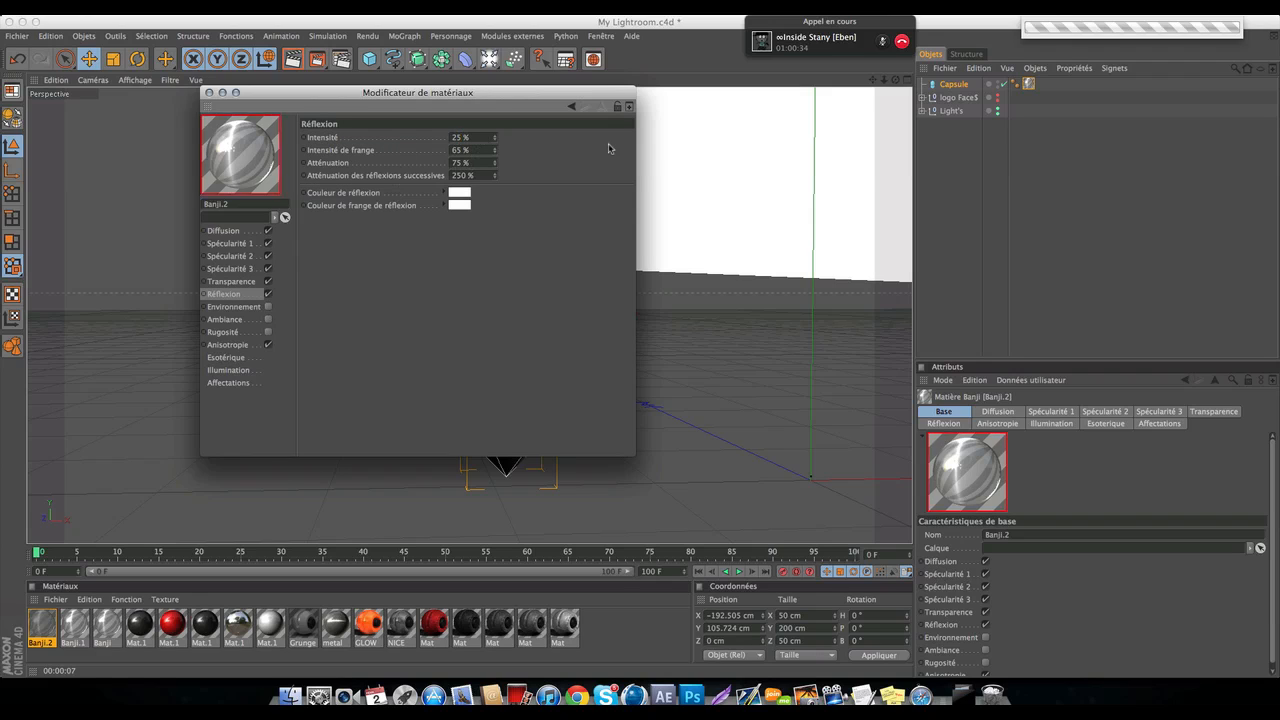
click(209, 92)
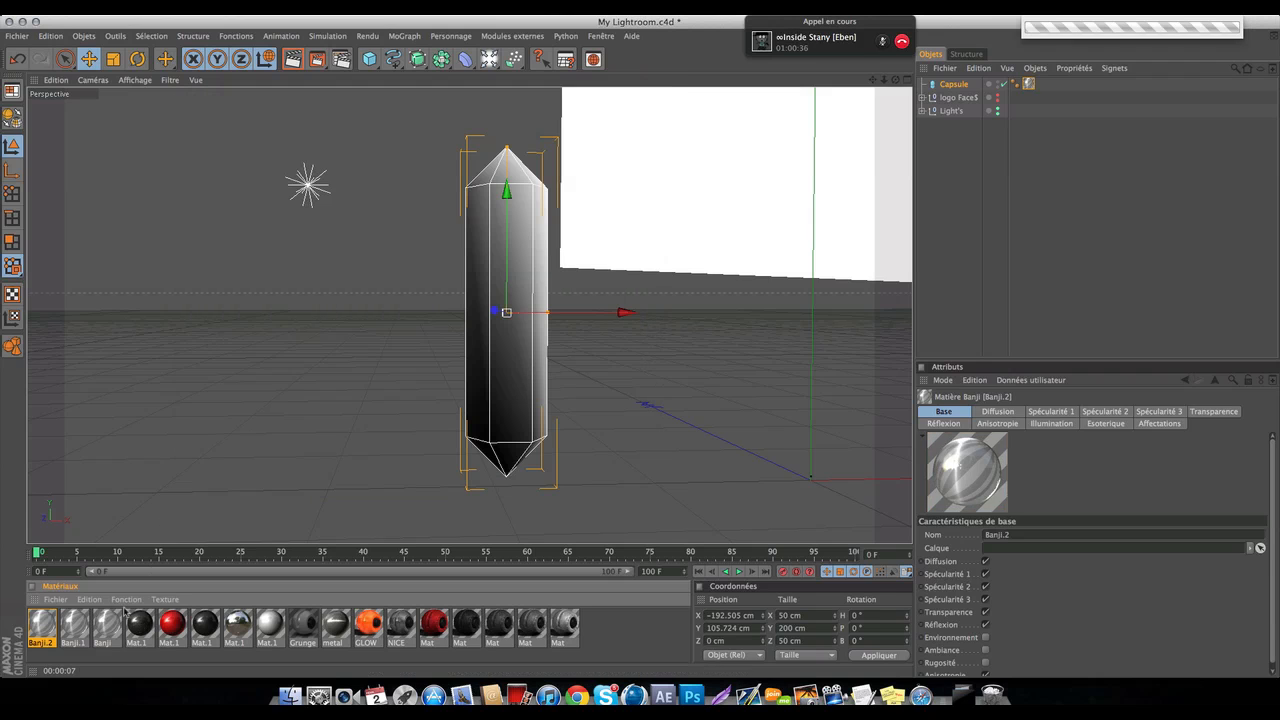
Remove the previous material from the capsule, keeping only Banji.2, and render a preview in the viewport.
drag(506, 283, 506, 284)
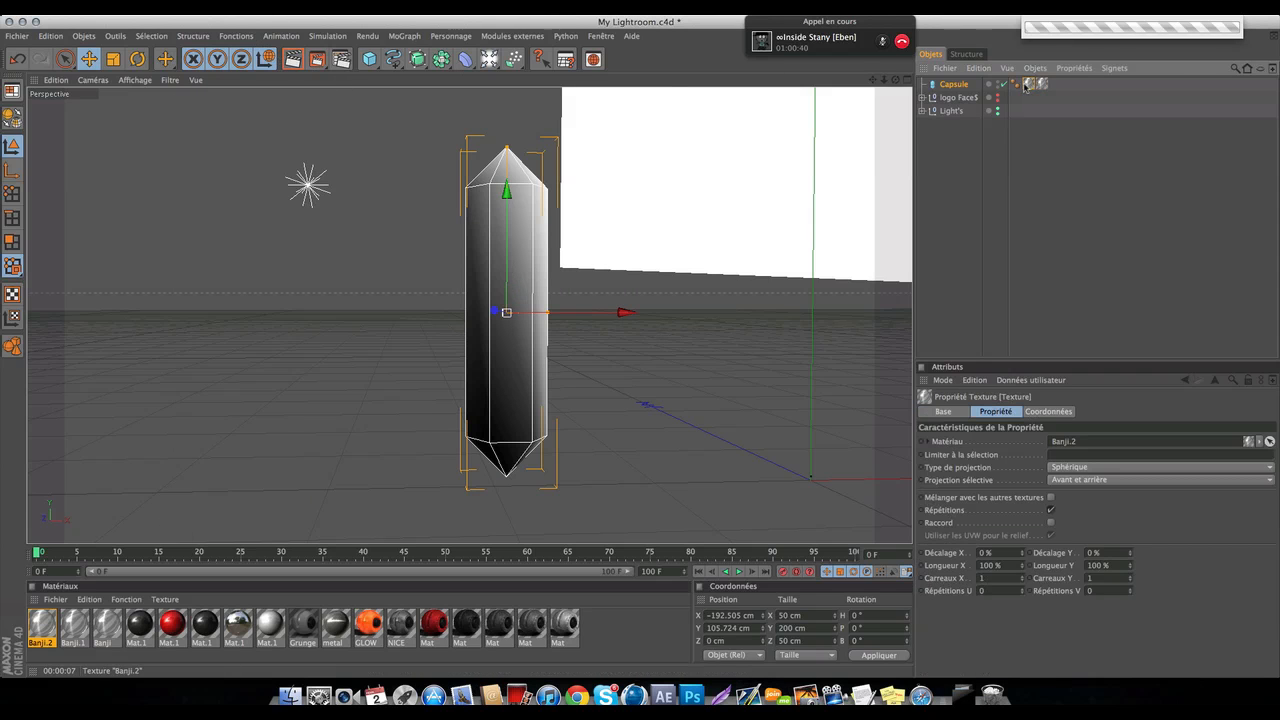
key(Delete)
click(293, 59)
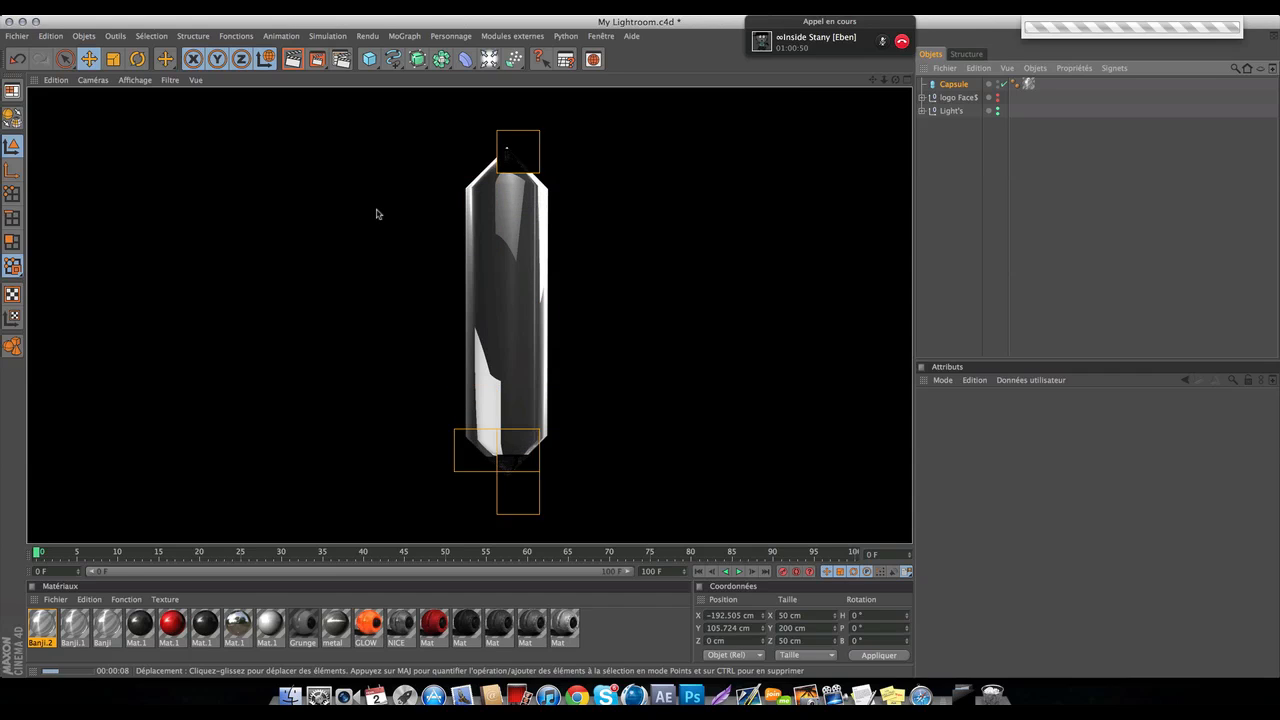
Duplicate the capsule, slim the copy to a radius of about 21 cm, and place it tilted beside the original.
click(951, 86)
key(super+c)
key(super+v)
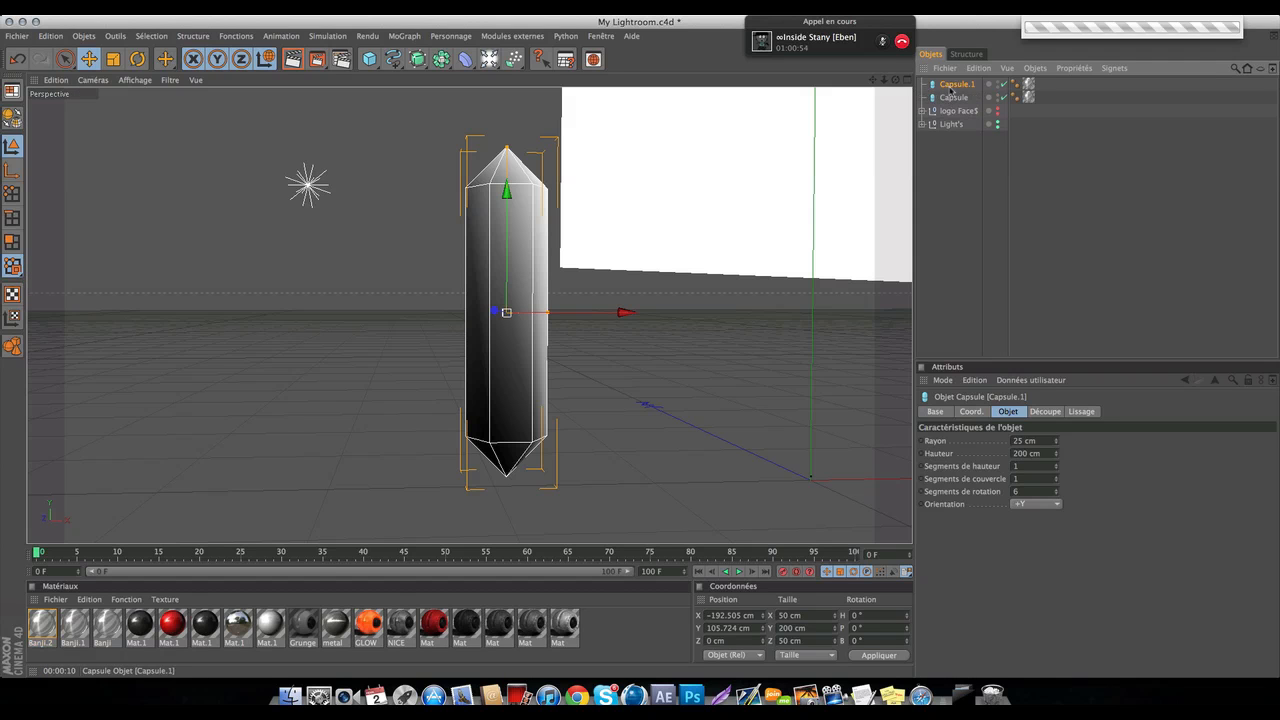
key(r)
drag(451, 267, 517, 279)
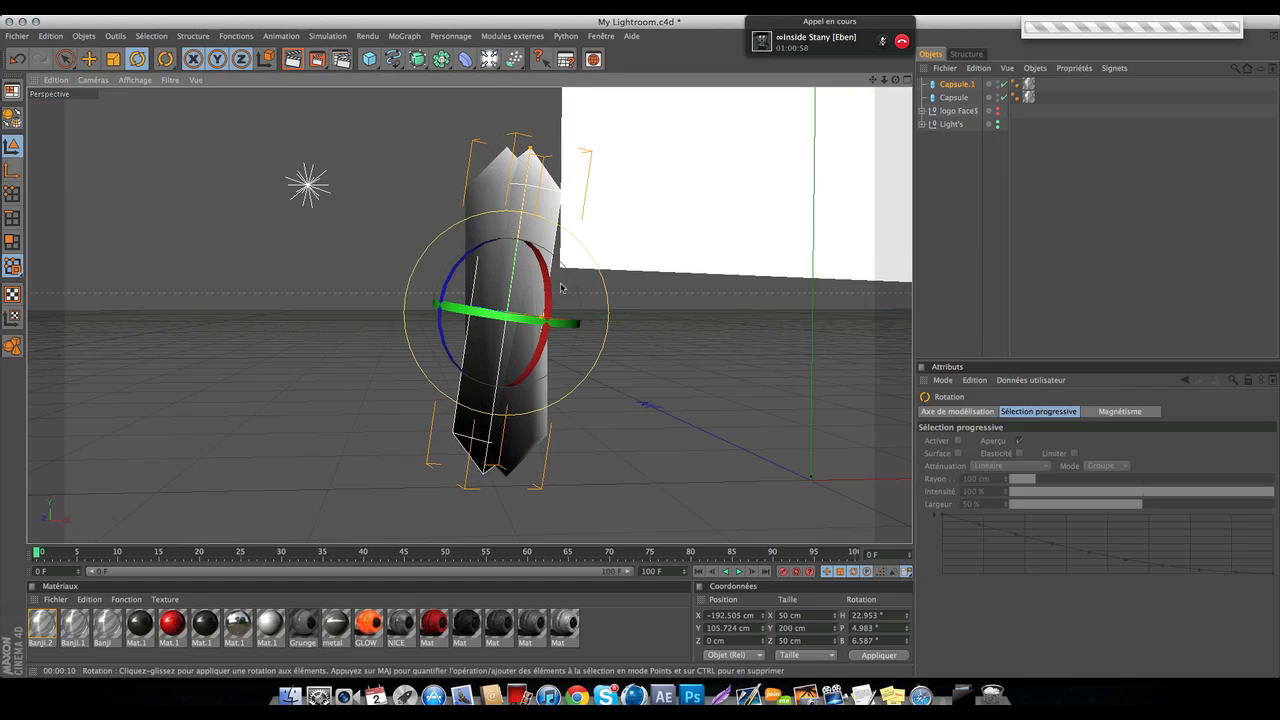
drag(542, 317, 614, 304)
key(e)
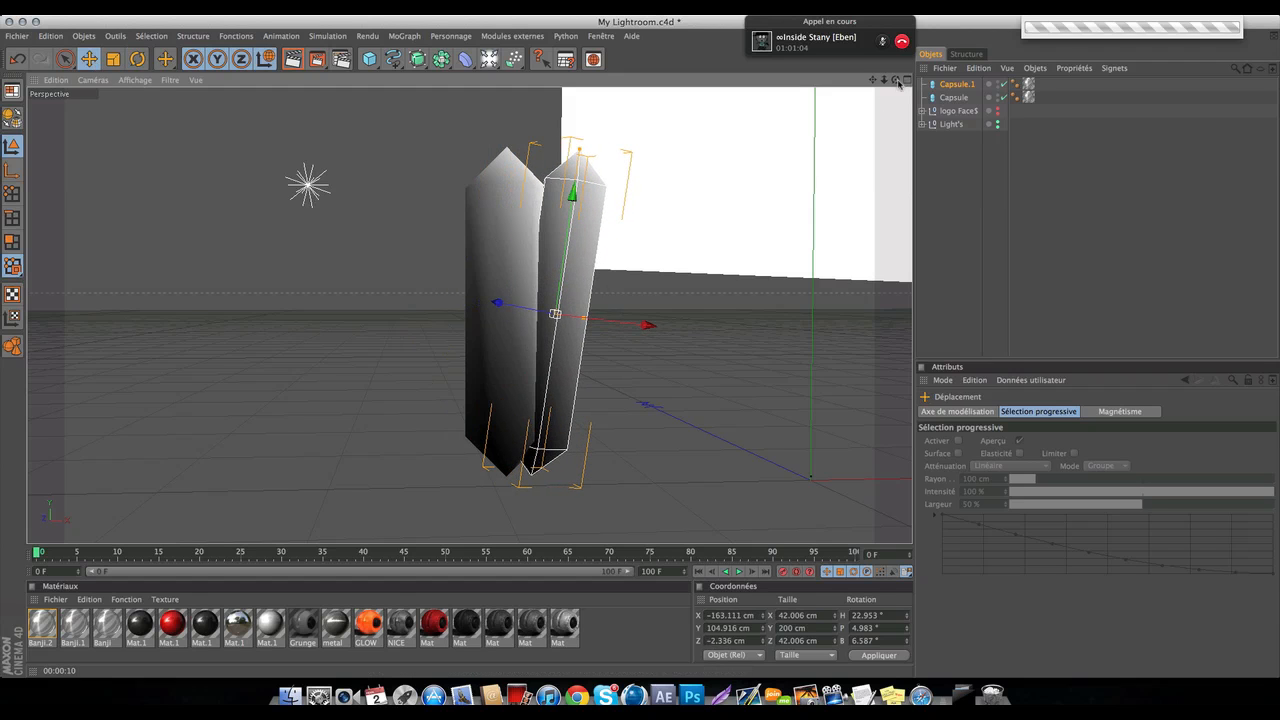
Adjust the second crystal's depth to Z about 14 cm and its rotation to about H 29°, P 3°, B 11°.
drag(897, 82, 475, 230)
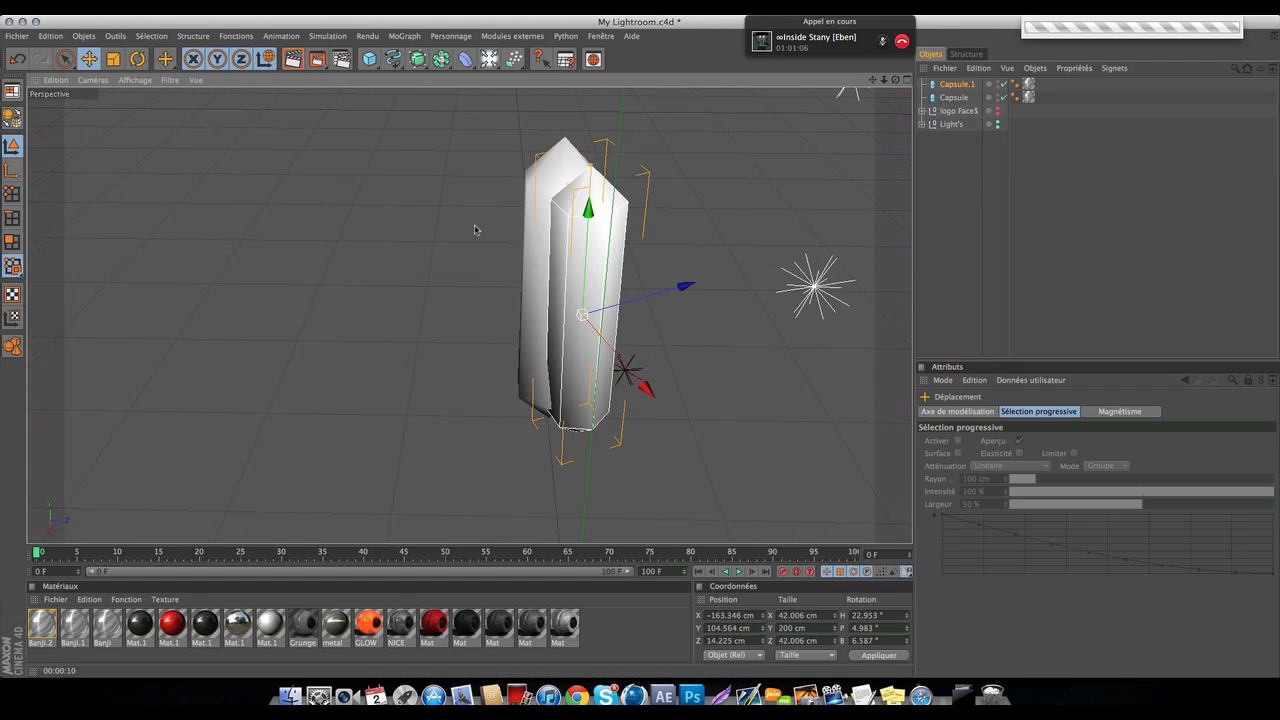
click(138, 60)
mouse_move(563, 298)
mouse_down()
mouse_move(594, 307)
mouse_move(575, 284)
mouse_up()
drag(896, 81, 946, 31)
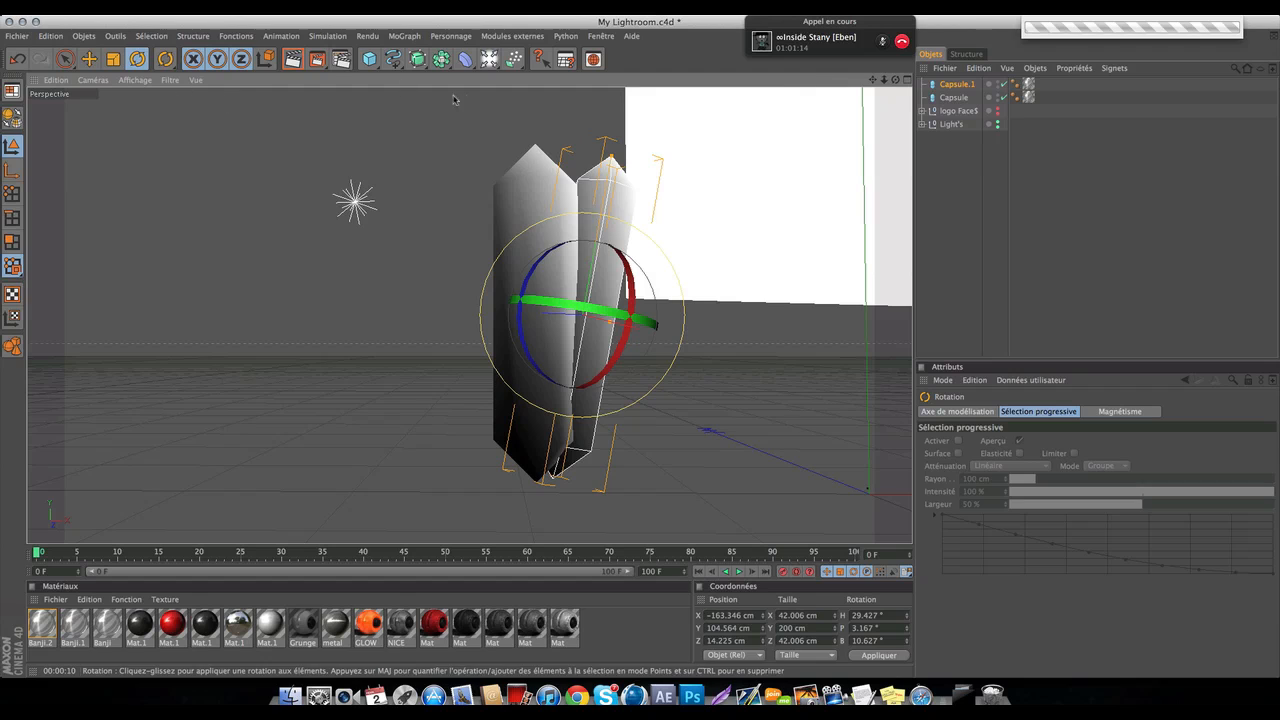
Duplicate the second crystal, move the copy behind the main one, and rotate it to about H 44°, P -4°, B -11°.
key(super+c)
key(super+v)
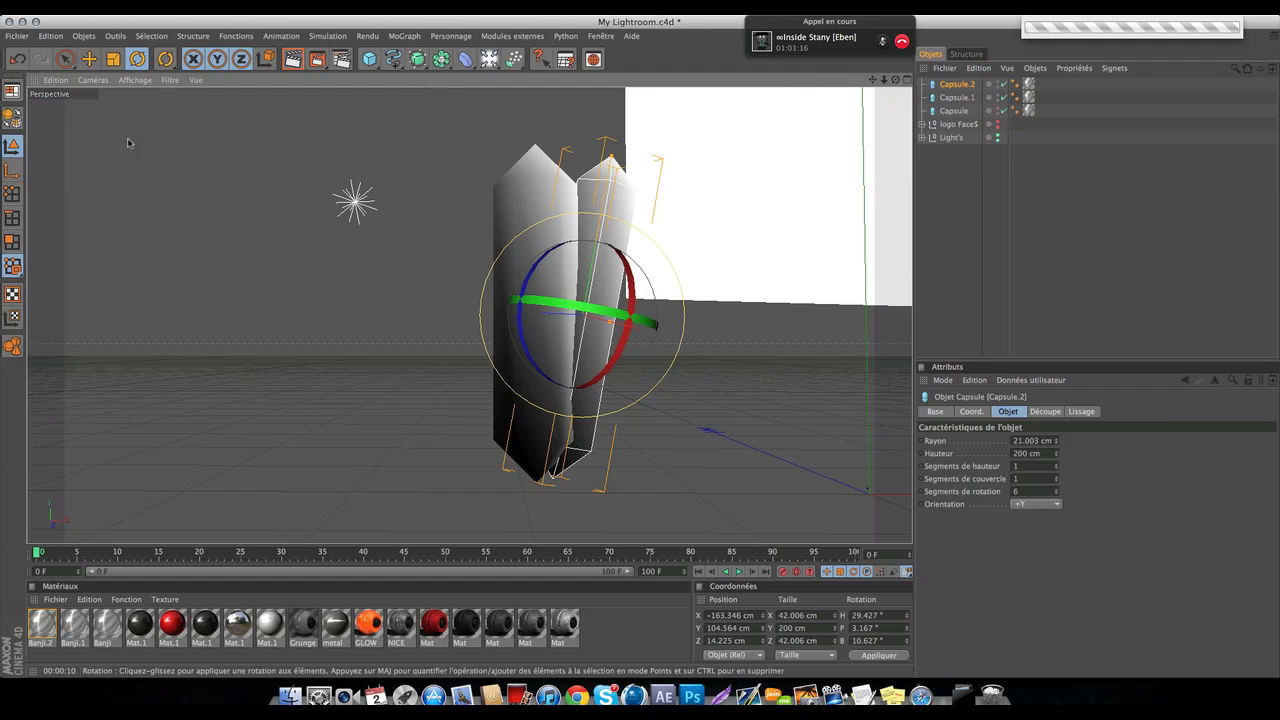
key(e)
drag(582, 312, 633, 297)
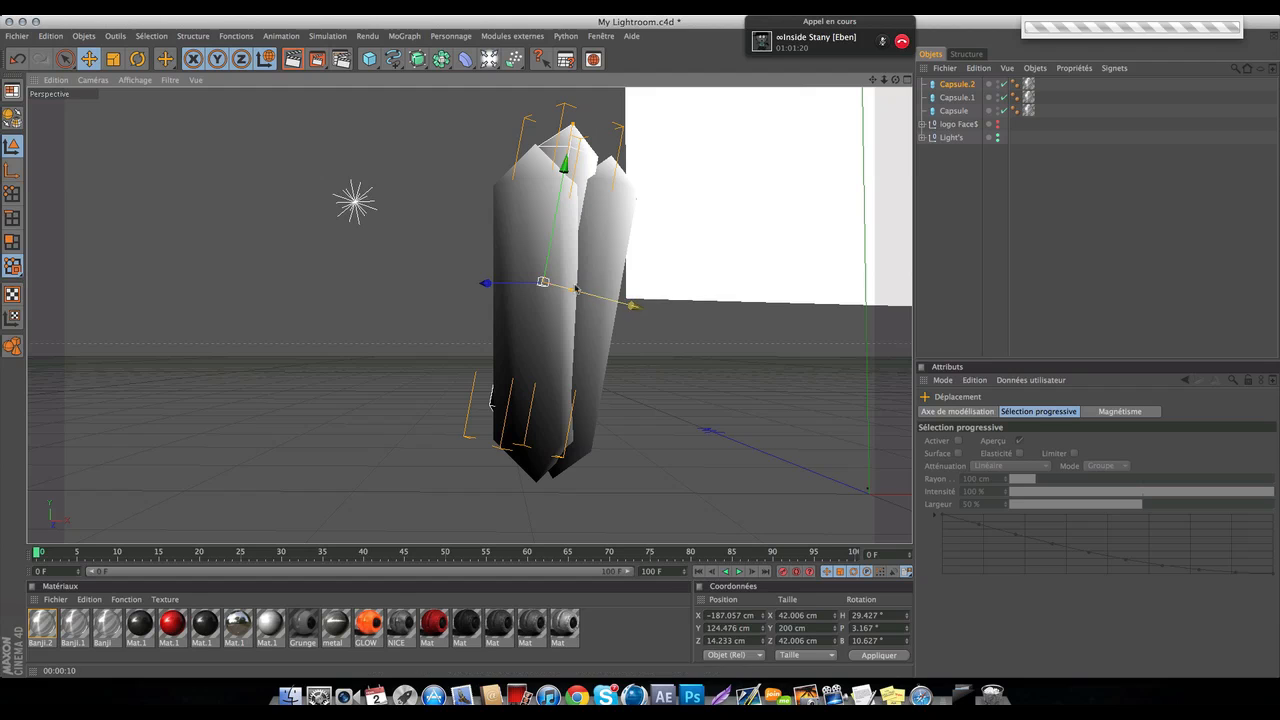
key(r)
drag(513, 254, 536, 268)
click(89, 59)
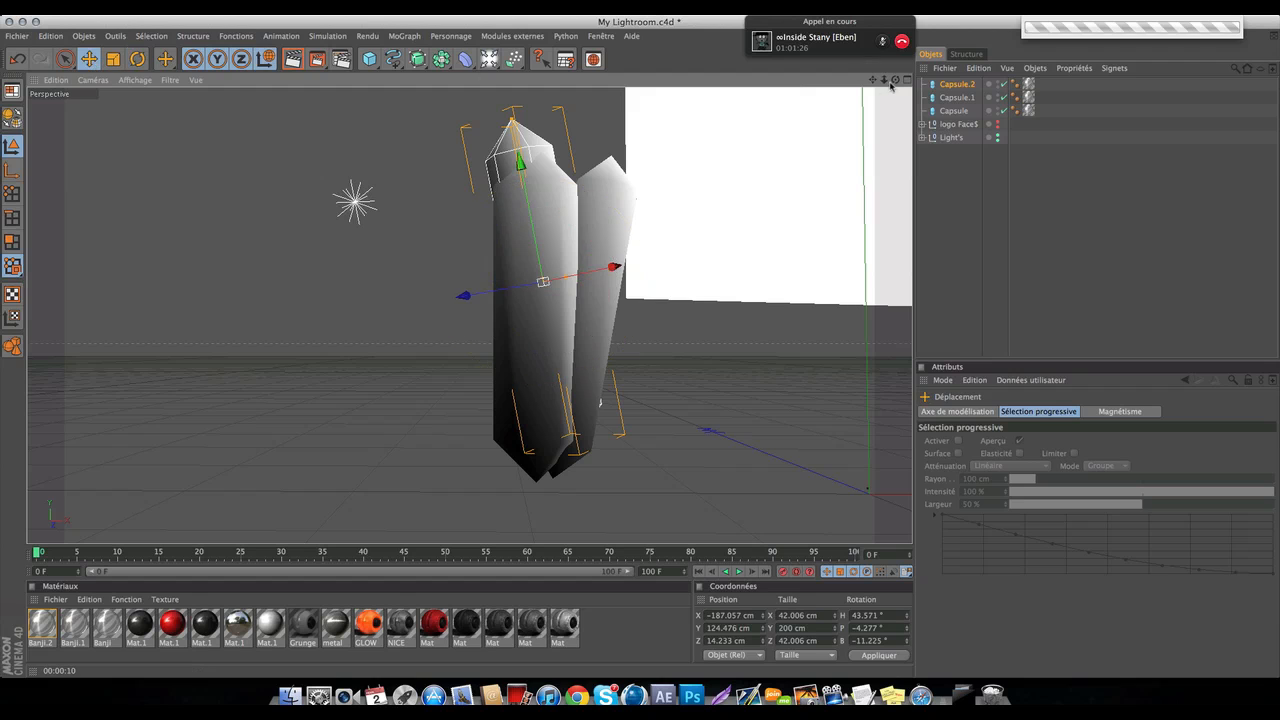
Reposition the third crystal on the free side of the main one at about X -211, Y 118, Z 31 cm.
drag(896, 79, 499, 330)
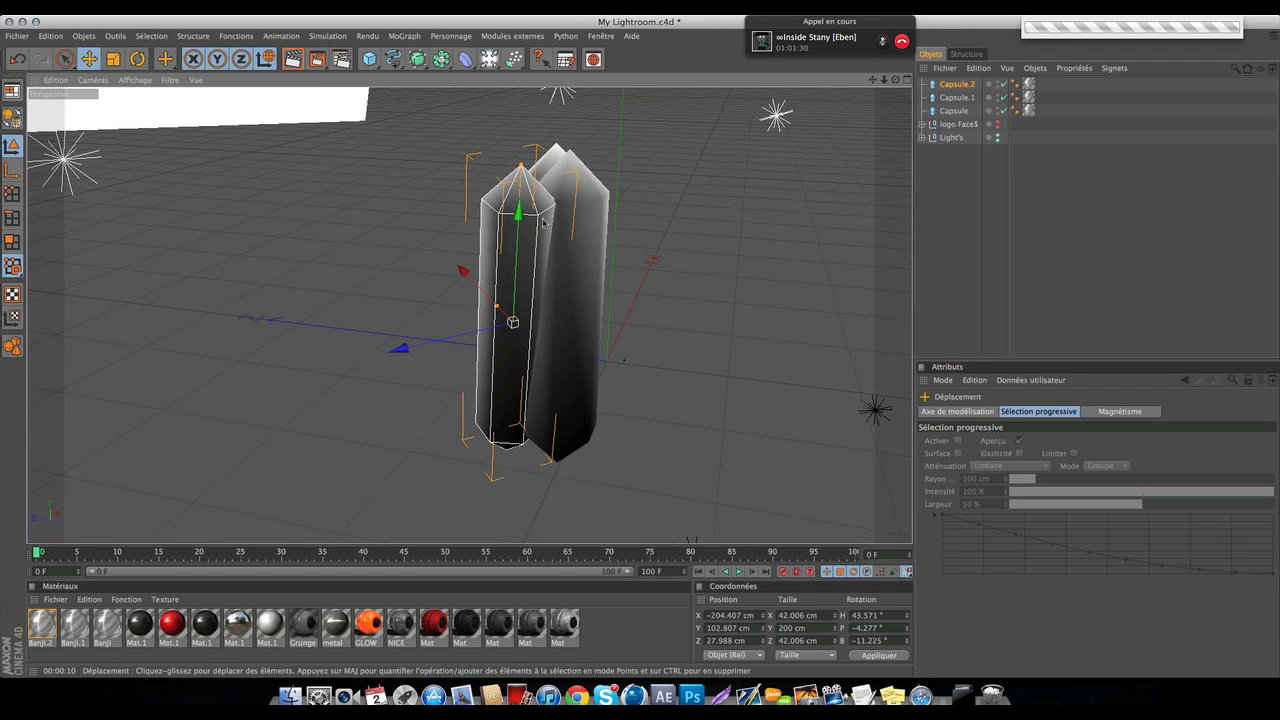
drag(535, 246, 536, 220)
drag(897, 78, 467, 317)
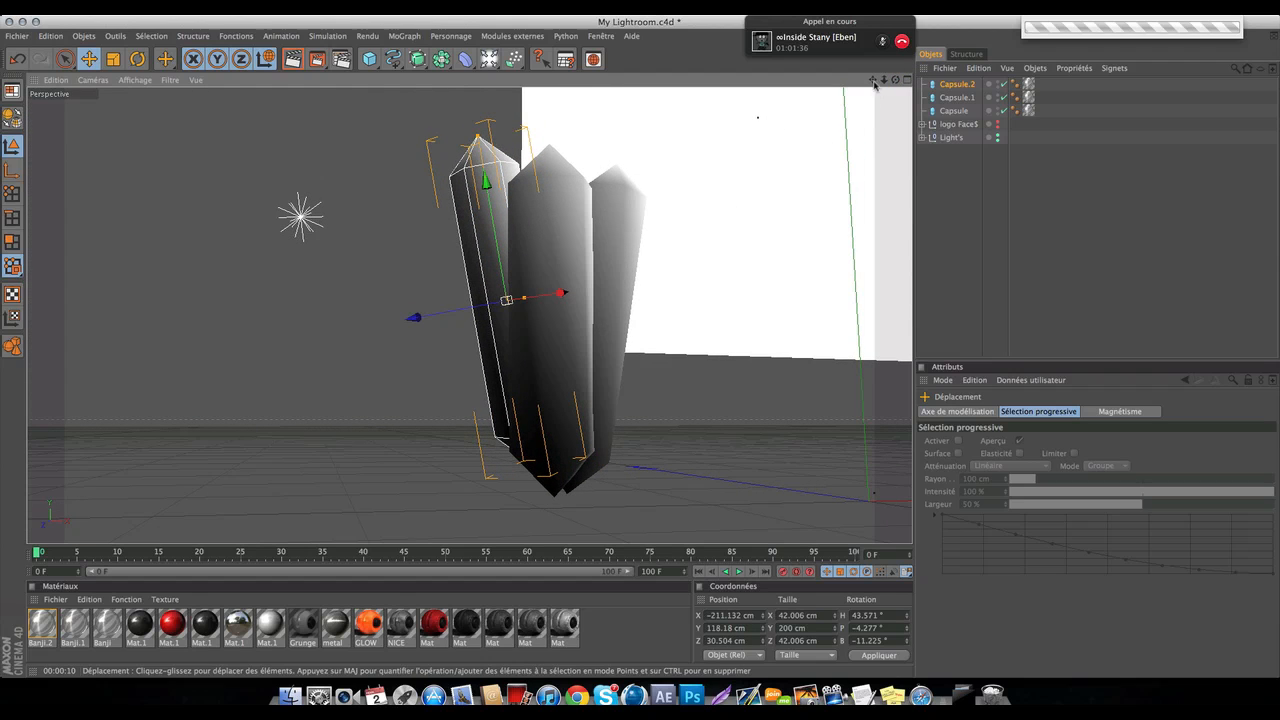
drag(875, 84, 880, 96)
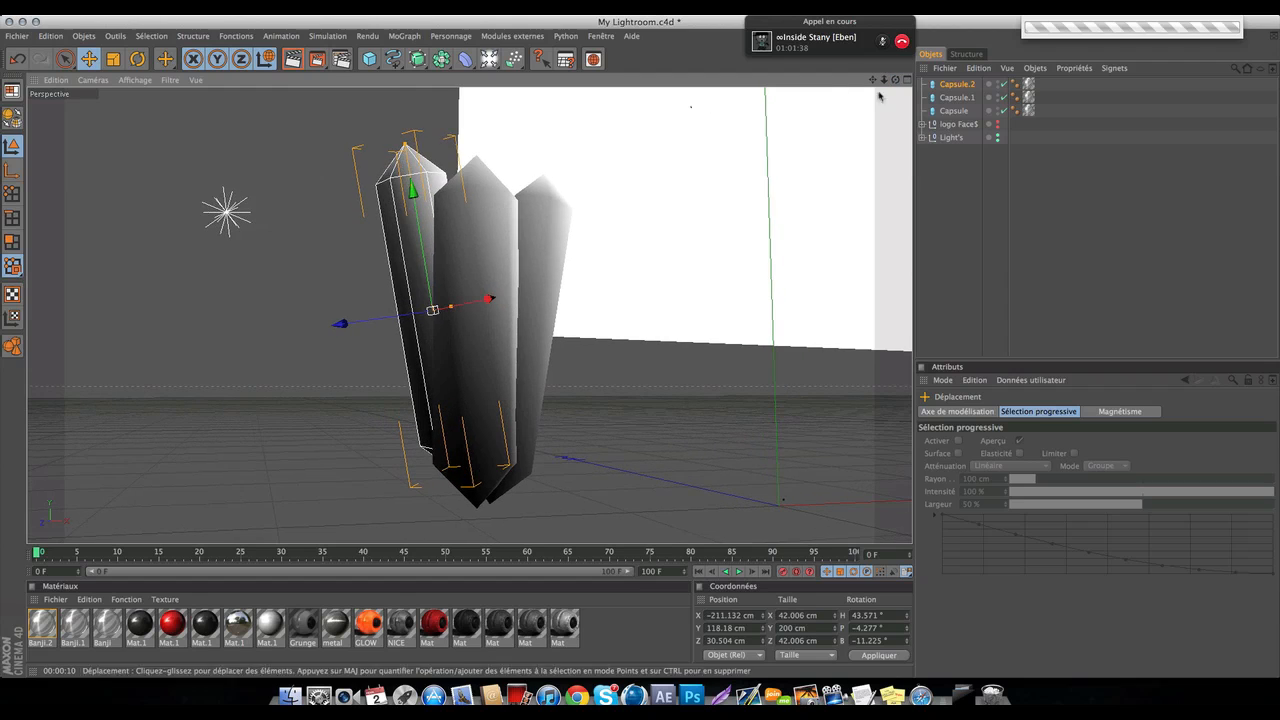
Add a Terrain object to the scene.
click(371, 37)
click(441, 39)
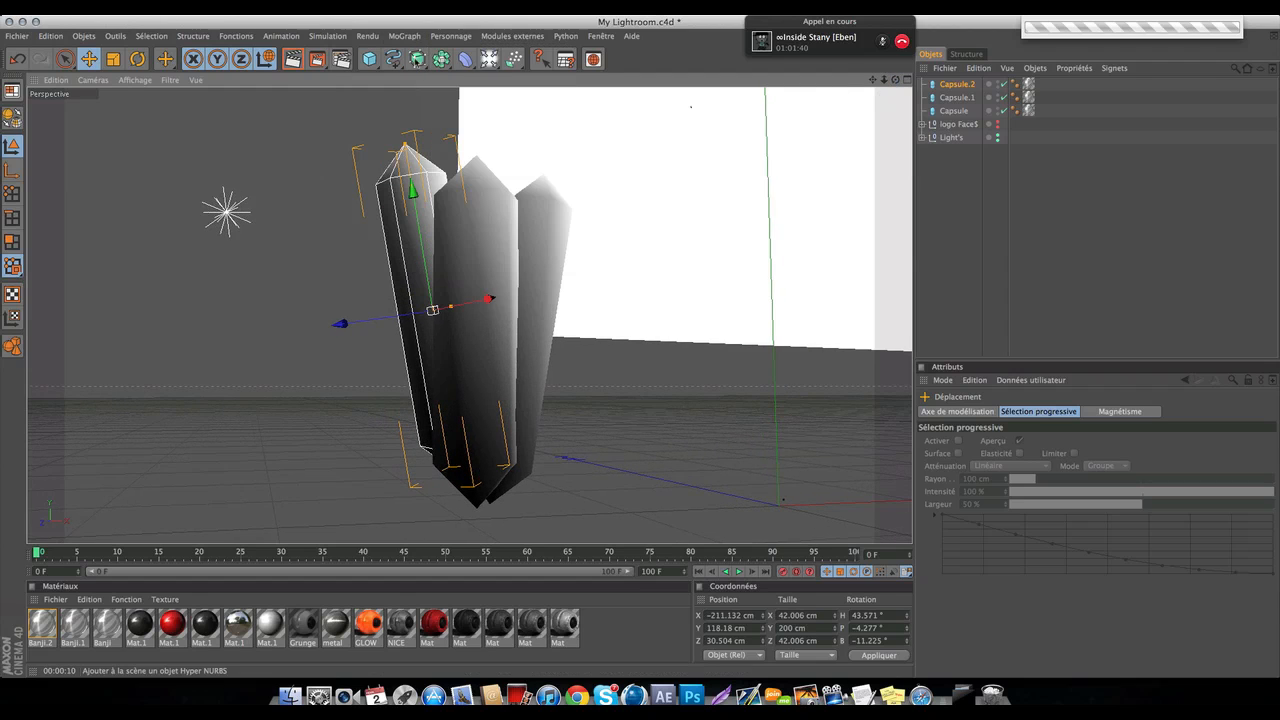
click(367, 62)
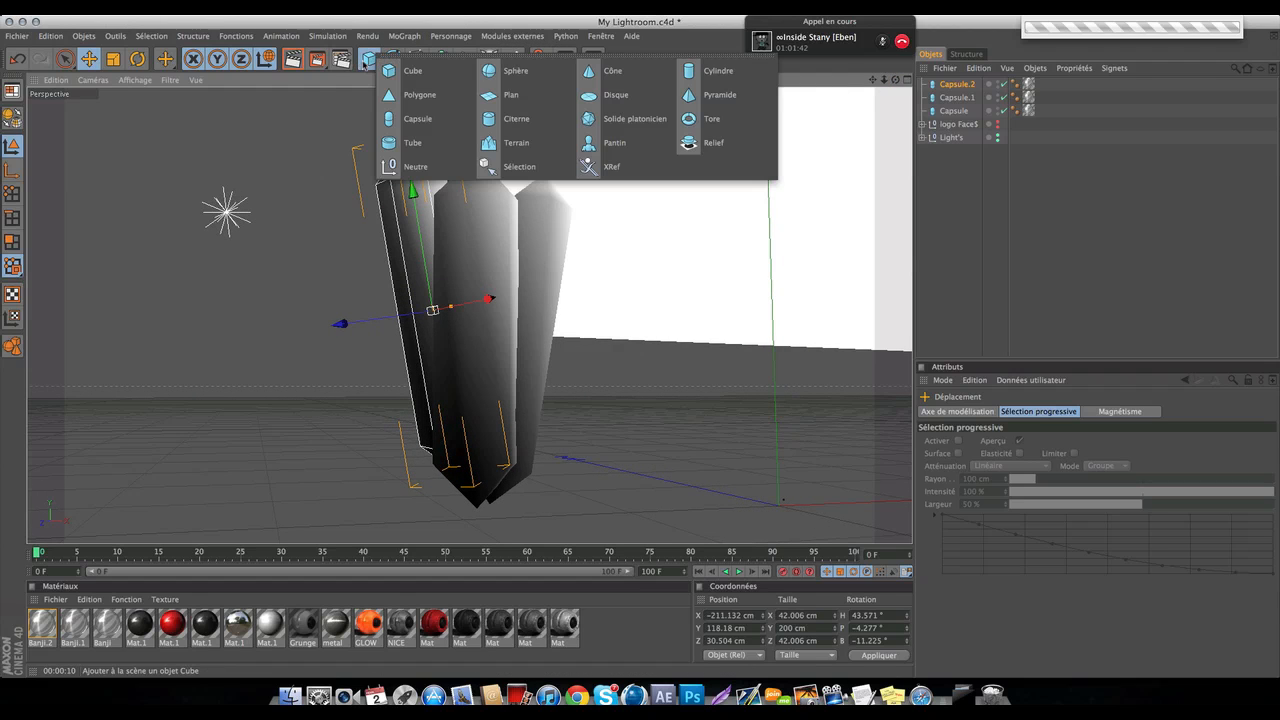
click(516, 142)
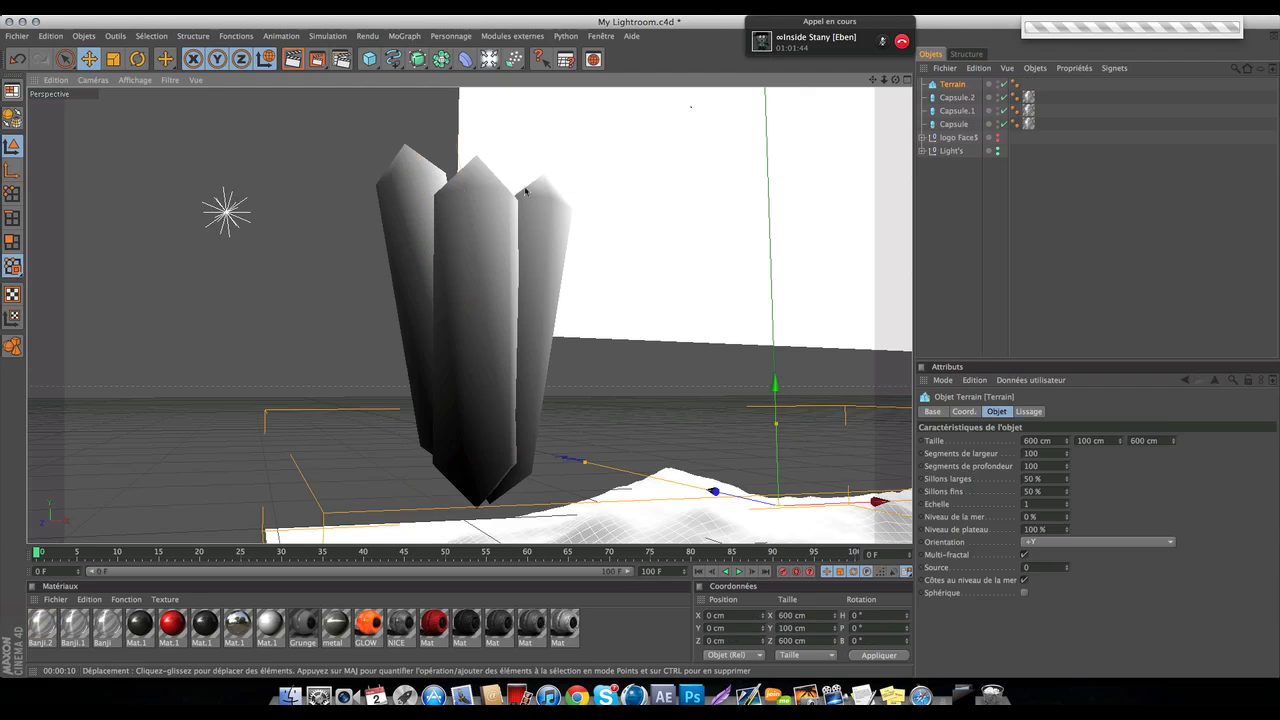
drag(718, 403, 718, 412)
key(super+z)
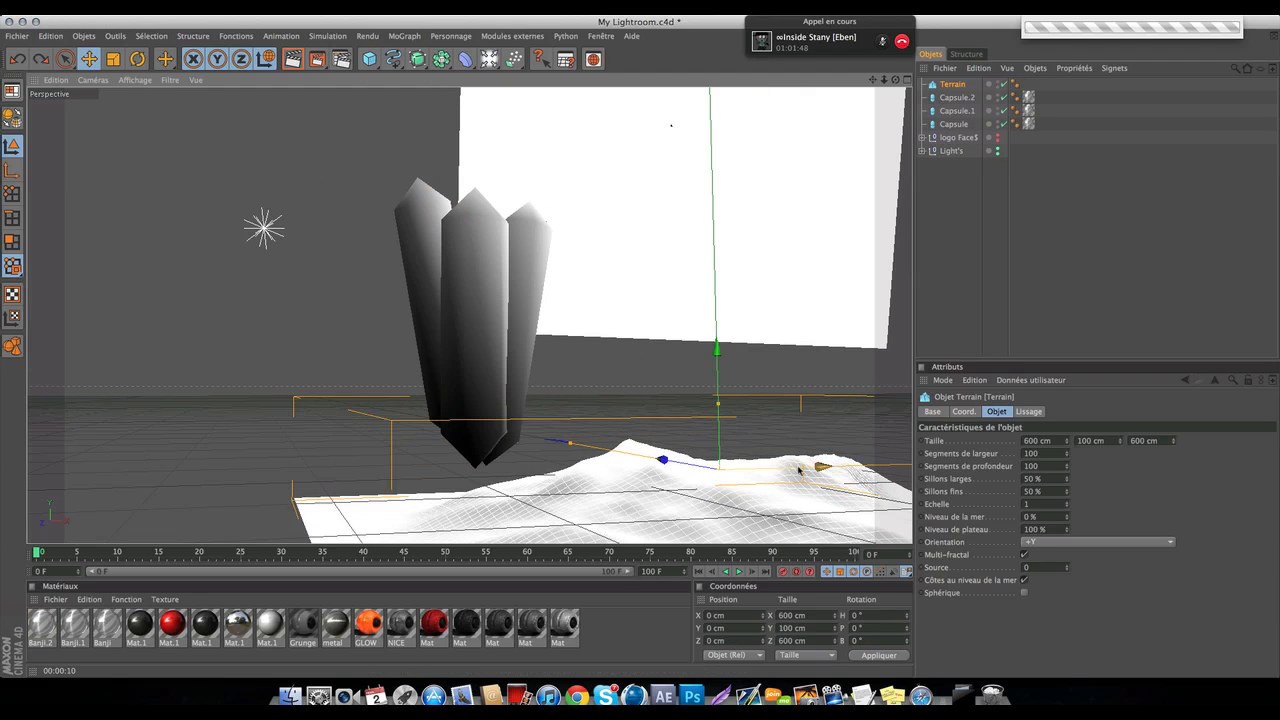
Move the terrain beneath the crystals at X about -180 cm and resize it to about 359 × 115 × 359 cm.
drag(800, 470, 690, 468)
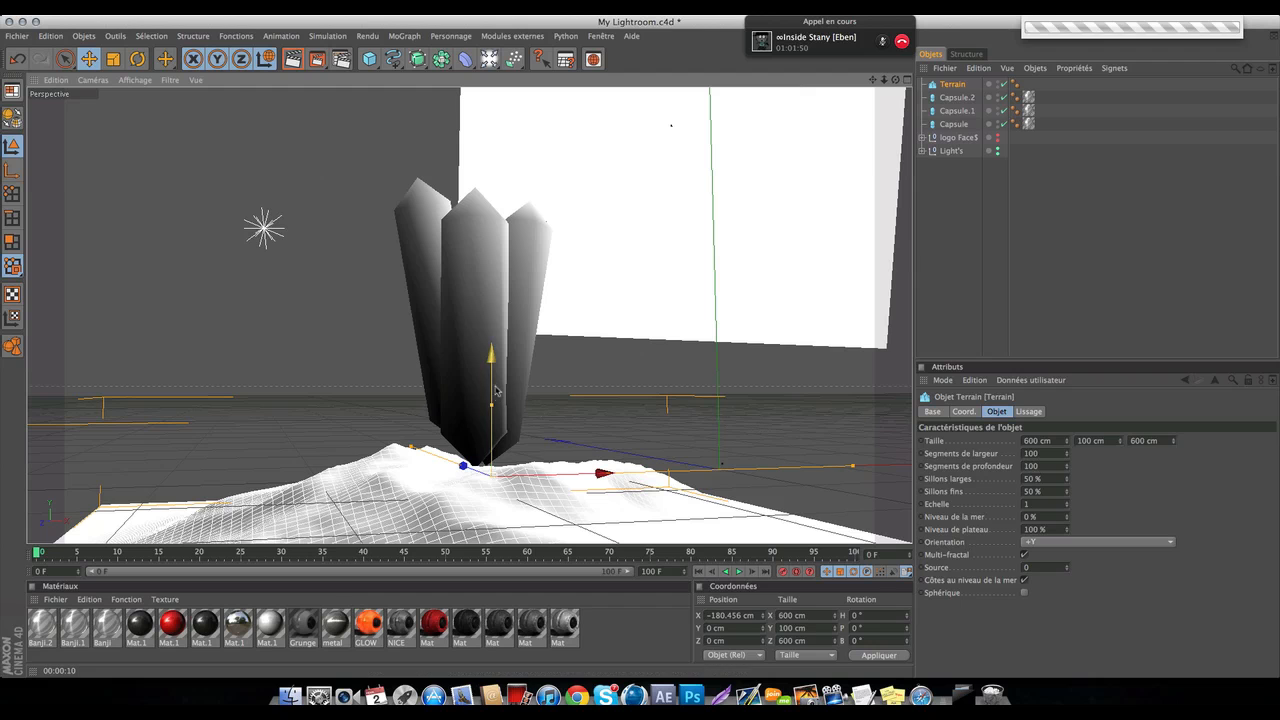
drag(494, 407, 494, 330)
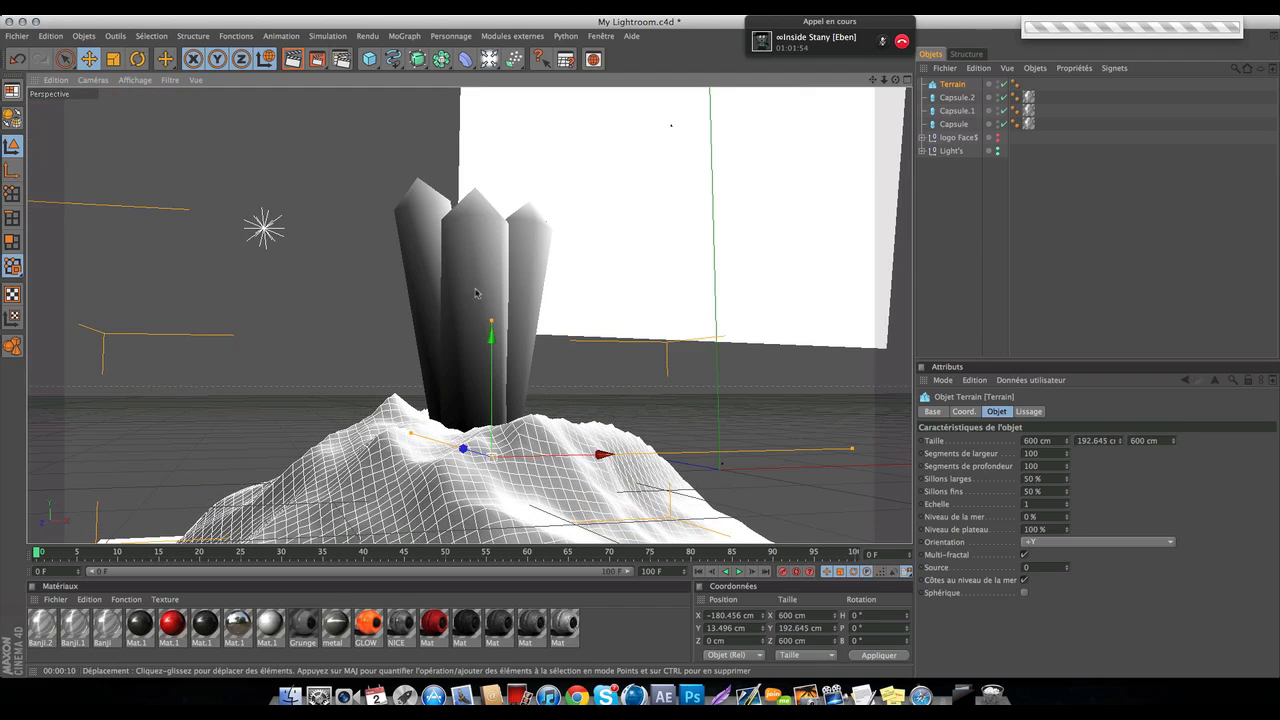
key(t)
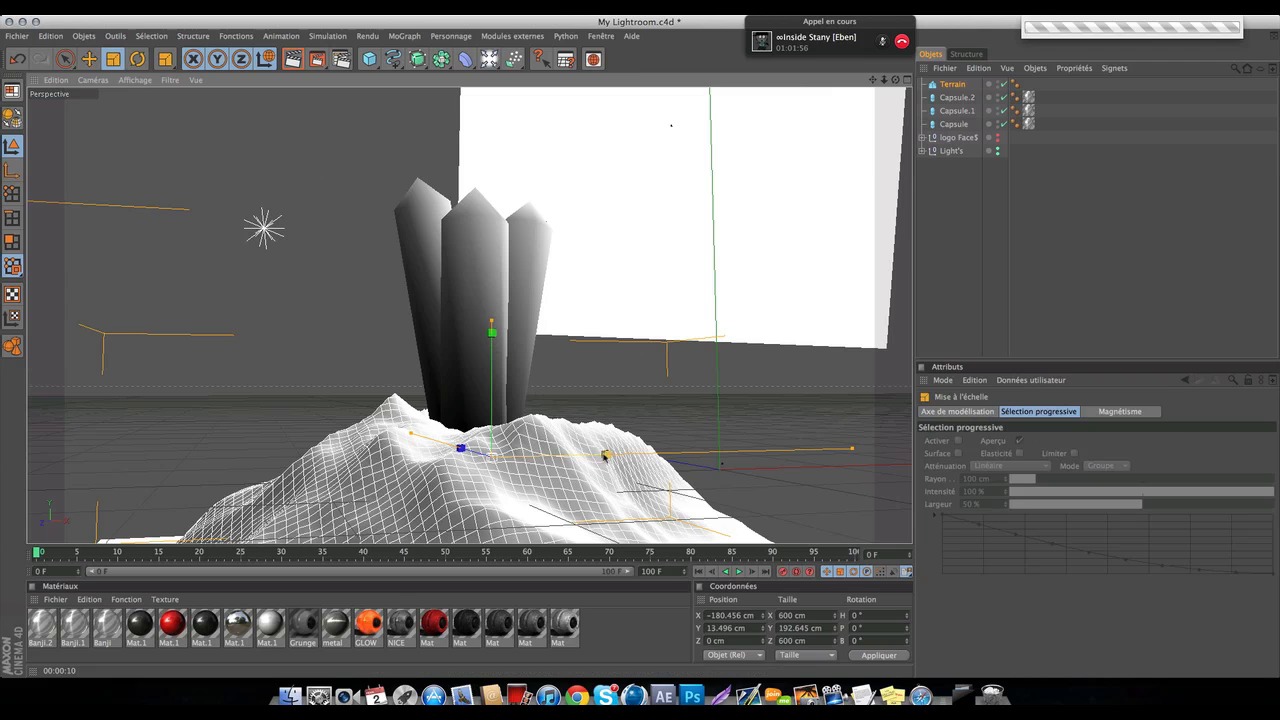
drag(596, 447, 584, 453)
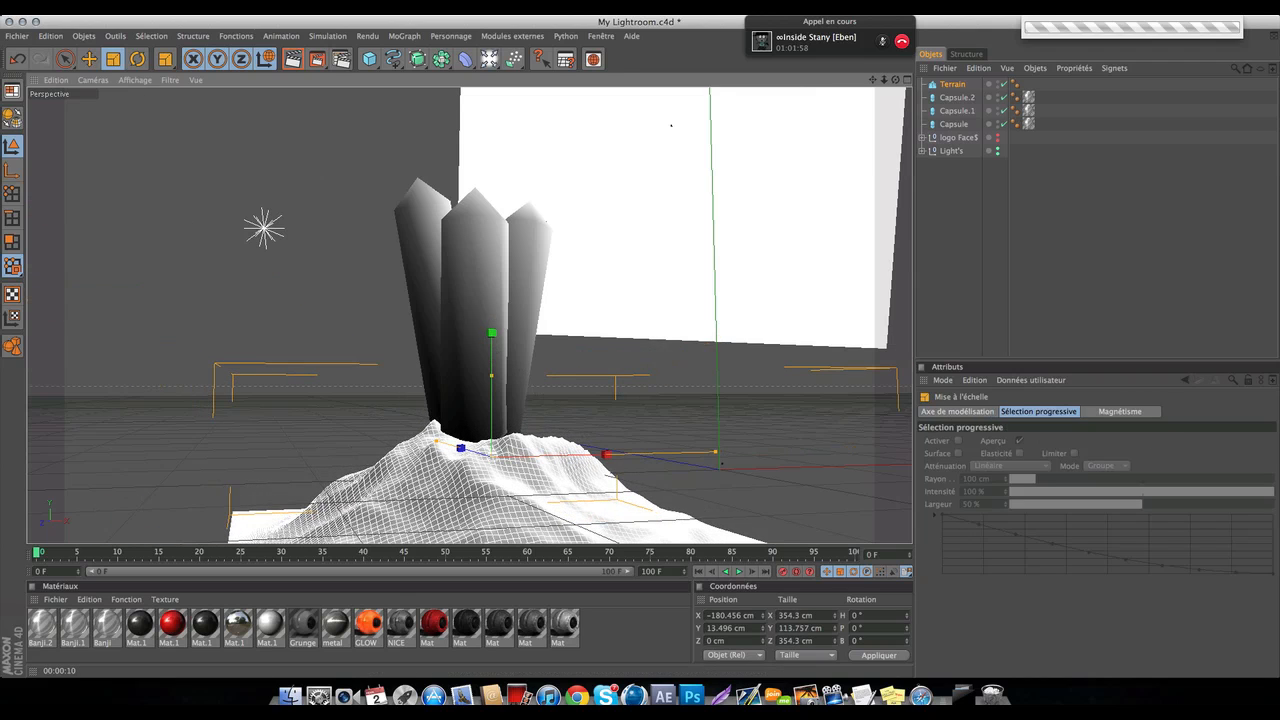
click(65, 59)
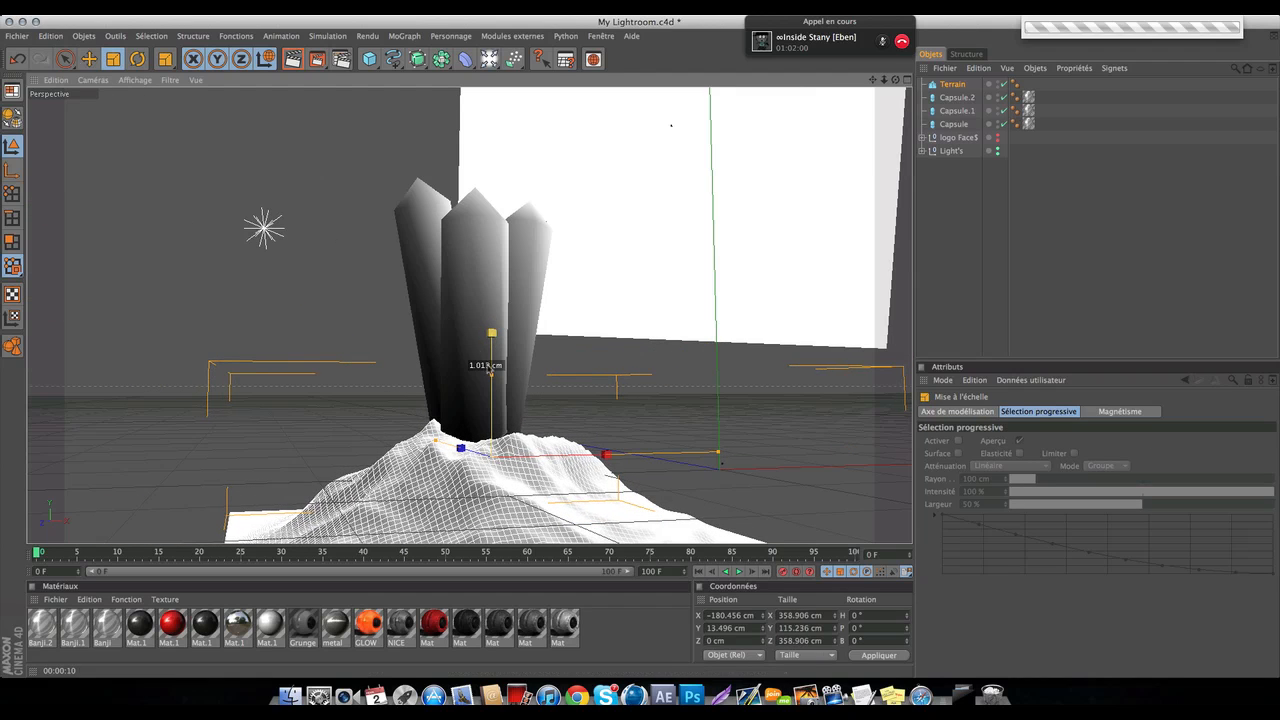
Raise the terrain around the crystal bases and align it at about X -175, Y 25, Z 15 cm.
click(89, 59)
drag(492, 333, 491, 321)
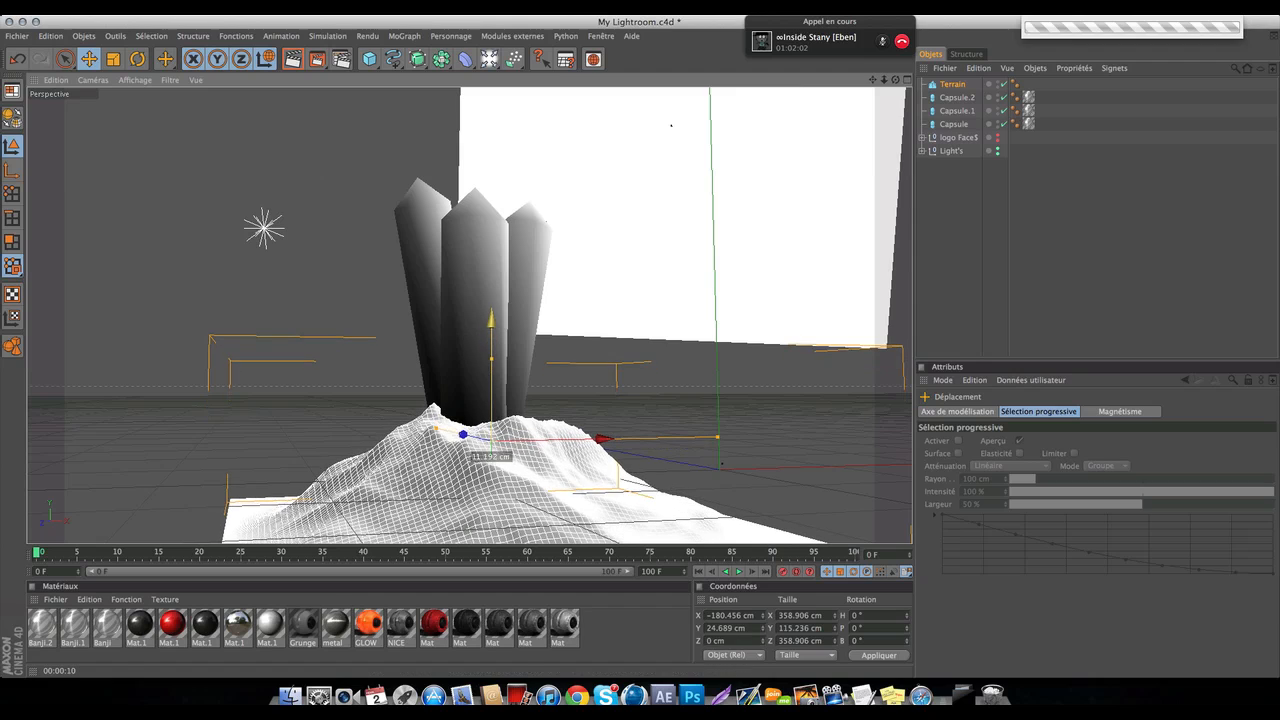
drag(895, 79, 338, 451)
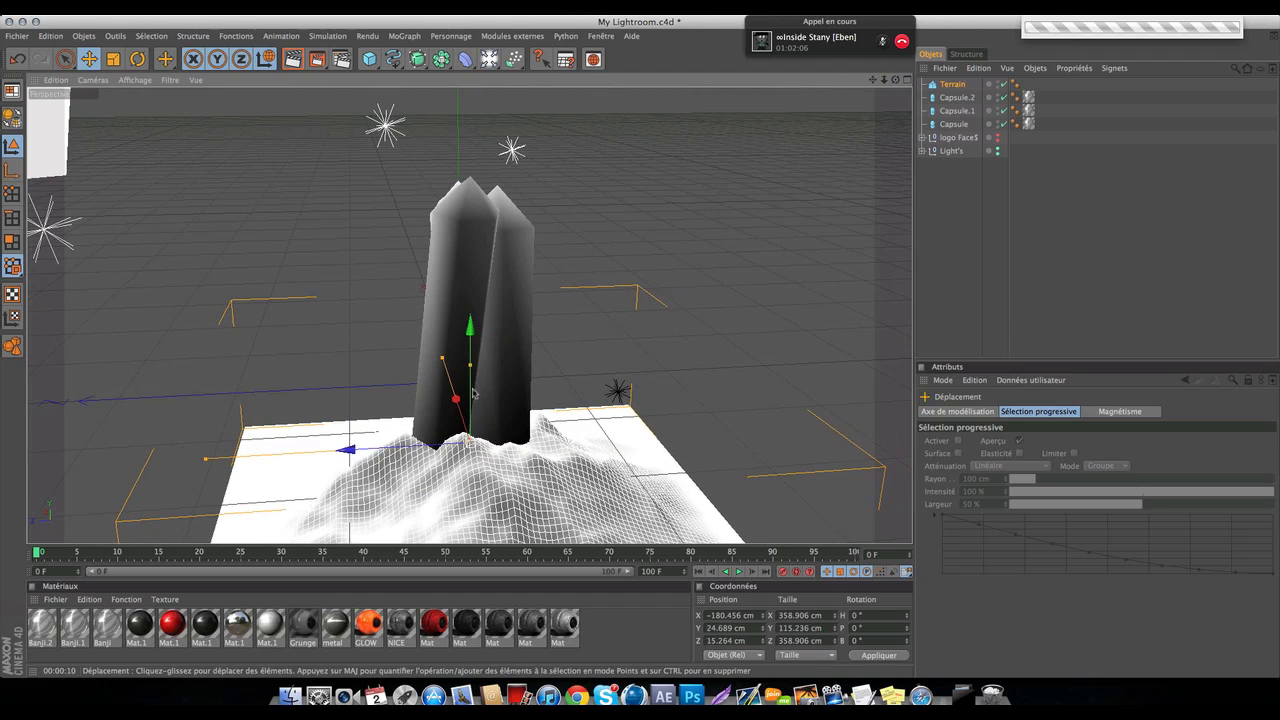
drag(456, 405, 463, 404)
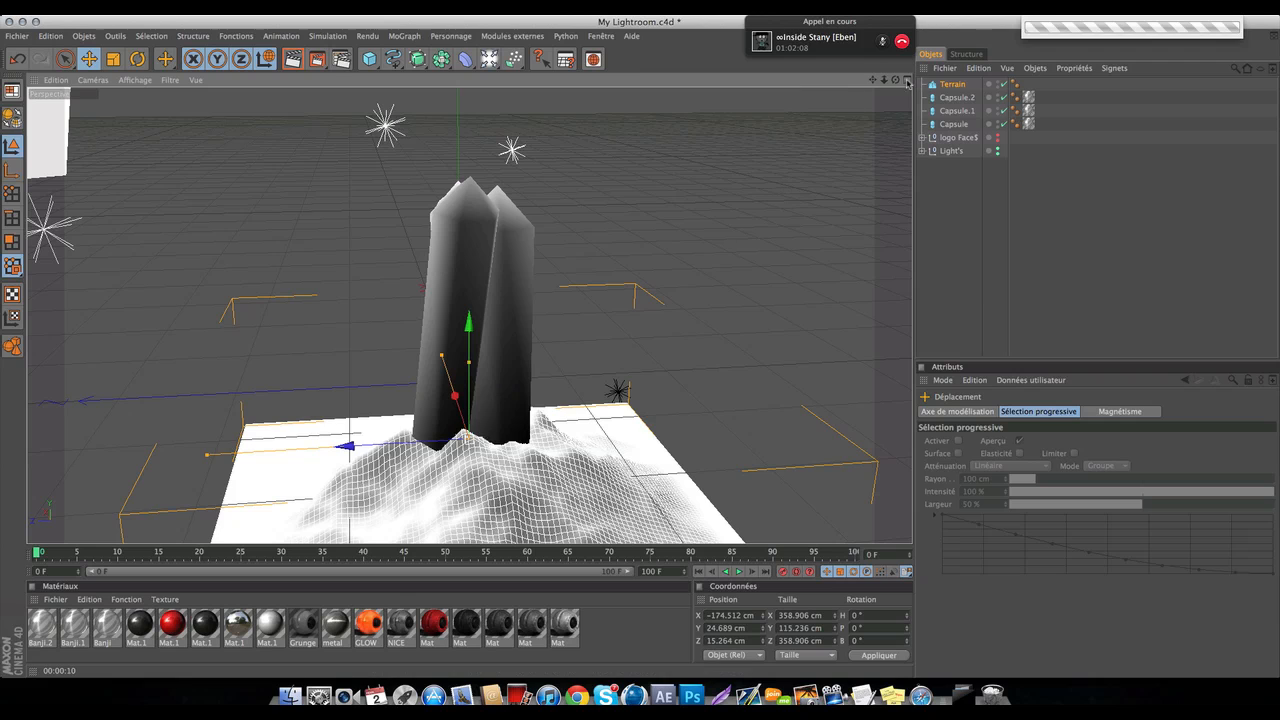
drag(895, 79, 800, 115)
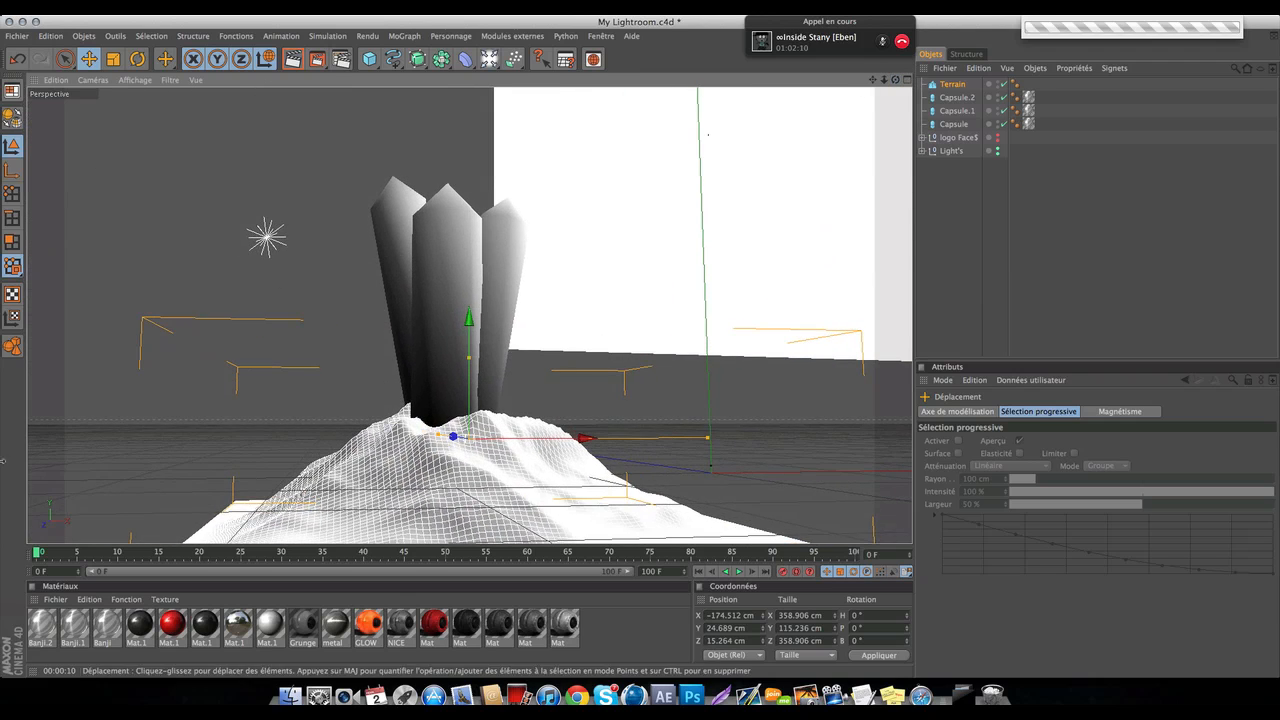
Apply the Banji.2 material to the terrain and render a preview in the viewport.
drag(38, 636, 348, 520)
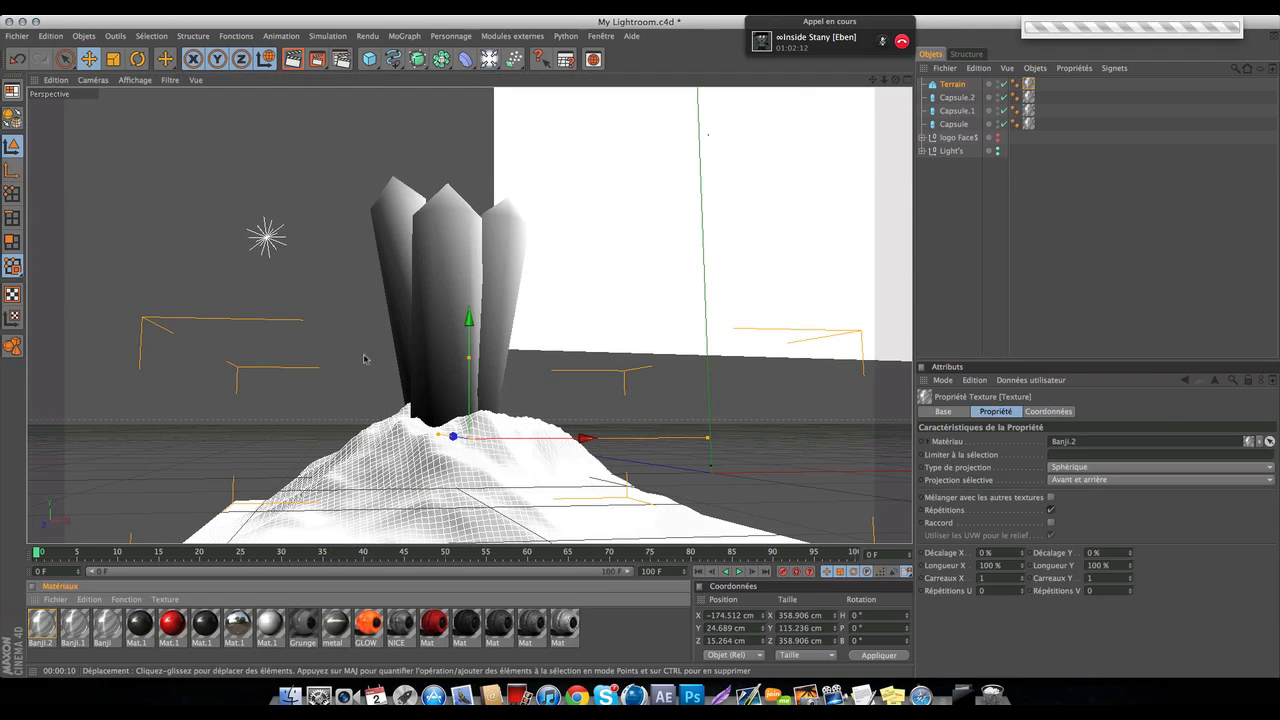
click(290, 59)
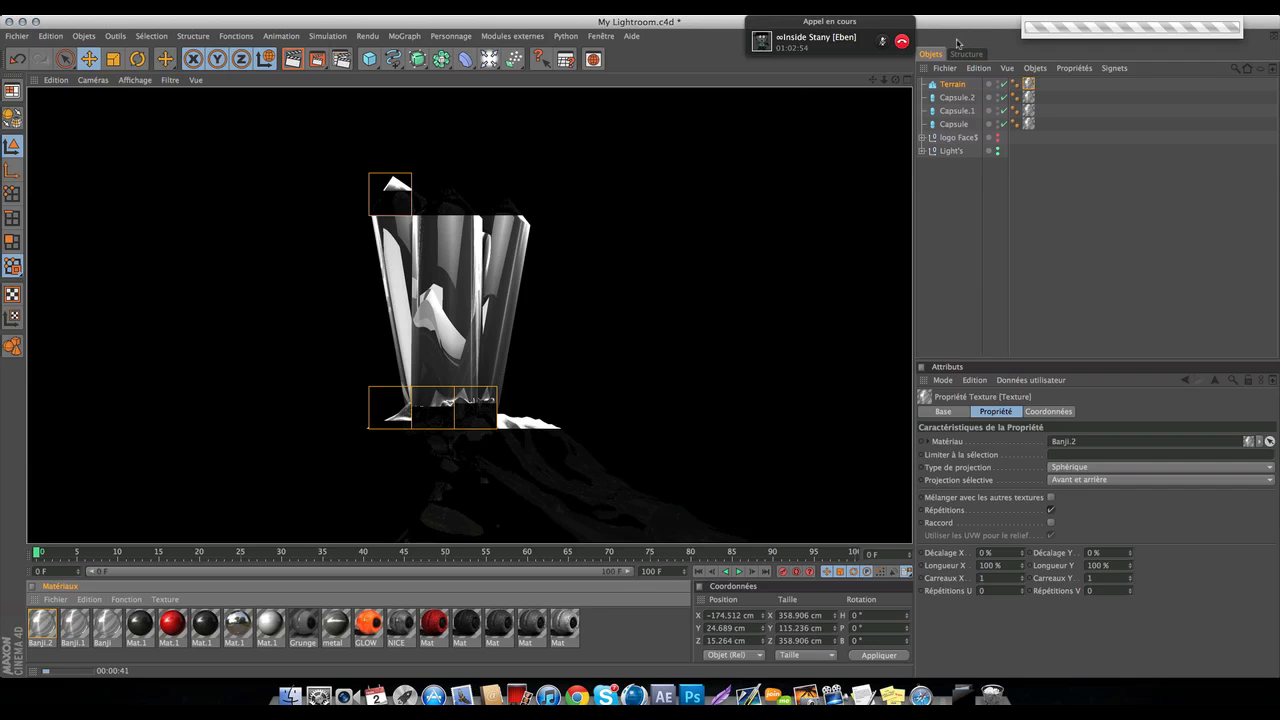
Duplicate the third crystal and shrink the copy to about 12.5 cm radius and 101 cm height.
drag(897, 81, 891, 81)
click(931, 86)
click(934, 97)
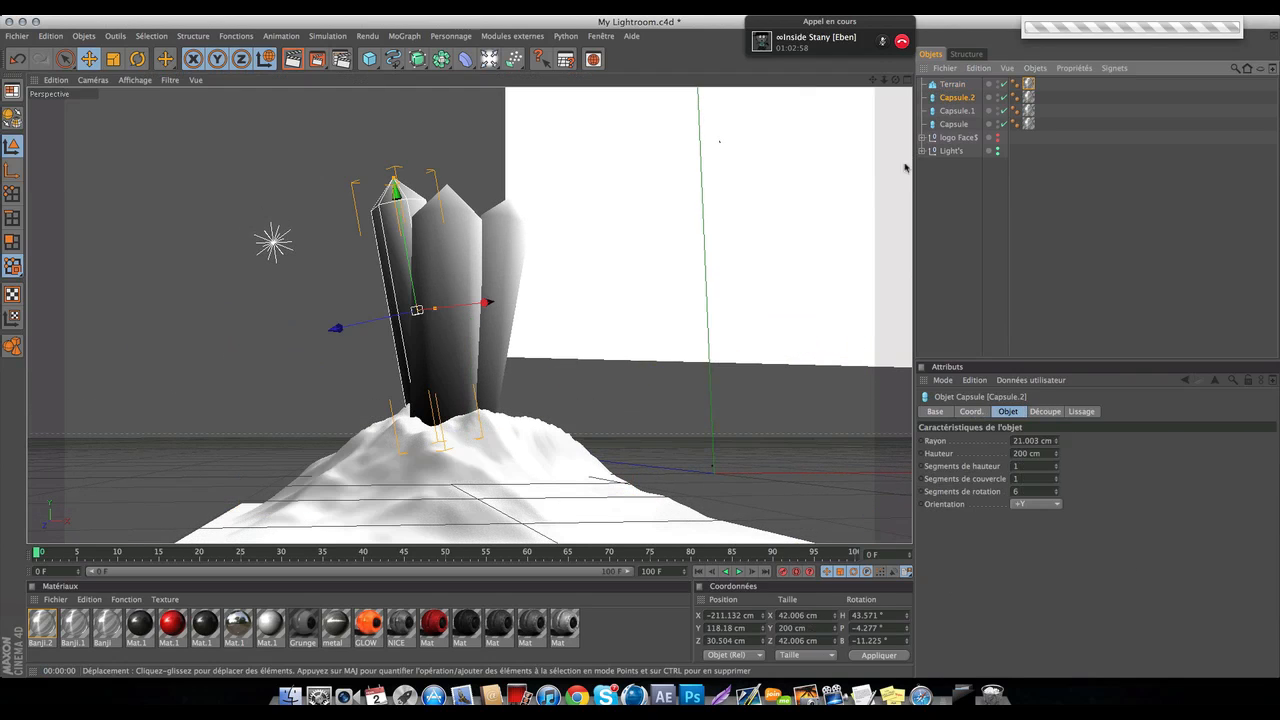
key(super+c)
key(super+v)
drag(434, 308, 428, 309)
drag(394, 180, 405, 244)
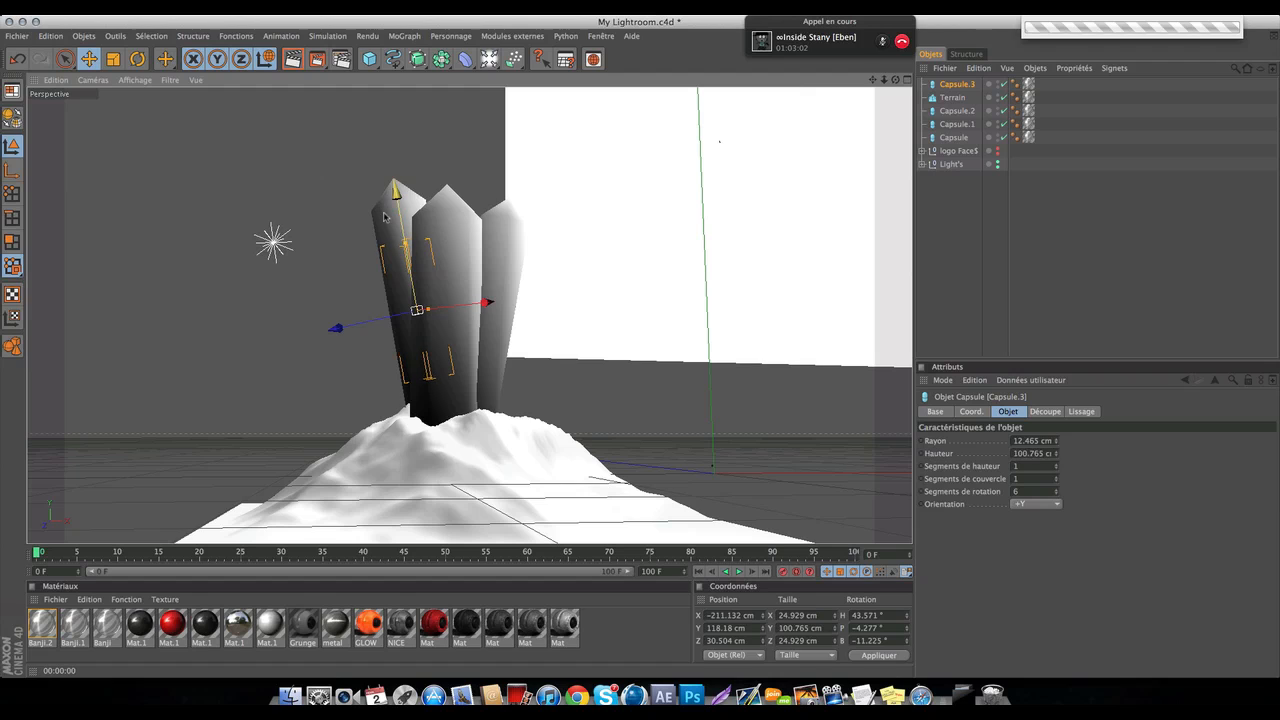
Lower the small crystal to the base of the cluster and slim it to a radius of about 8 cm.
drag(461, 284, 374, 325)
drag(345, 272, 378, 373)
click(356, 269)
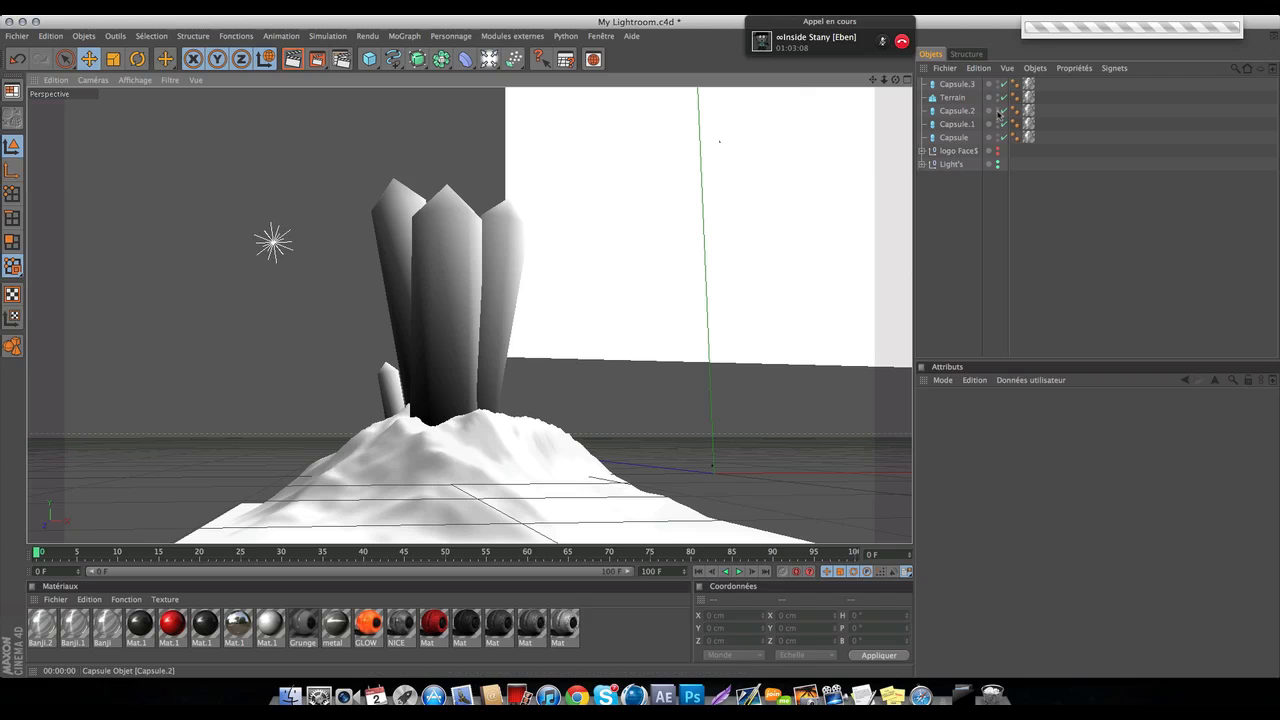
Move the small crystal to the front of the cluster at about X -216, Y 27, Z -11 cm.
click(970, 85)
drag(895, 81, 978, 126)
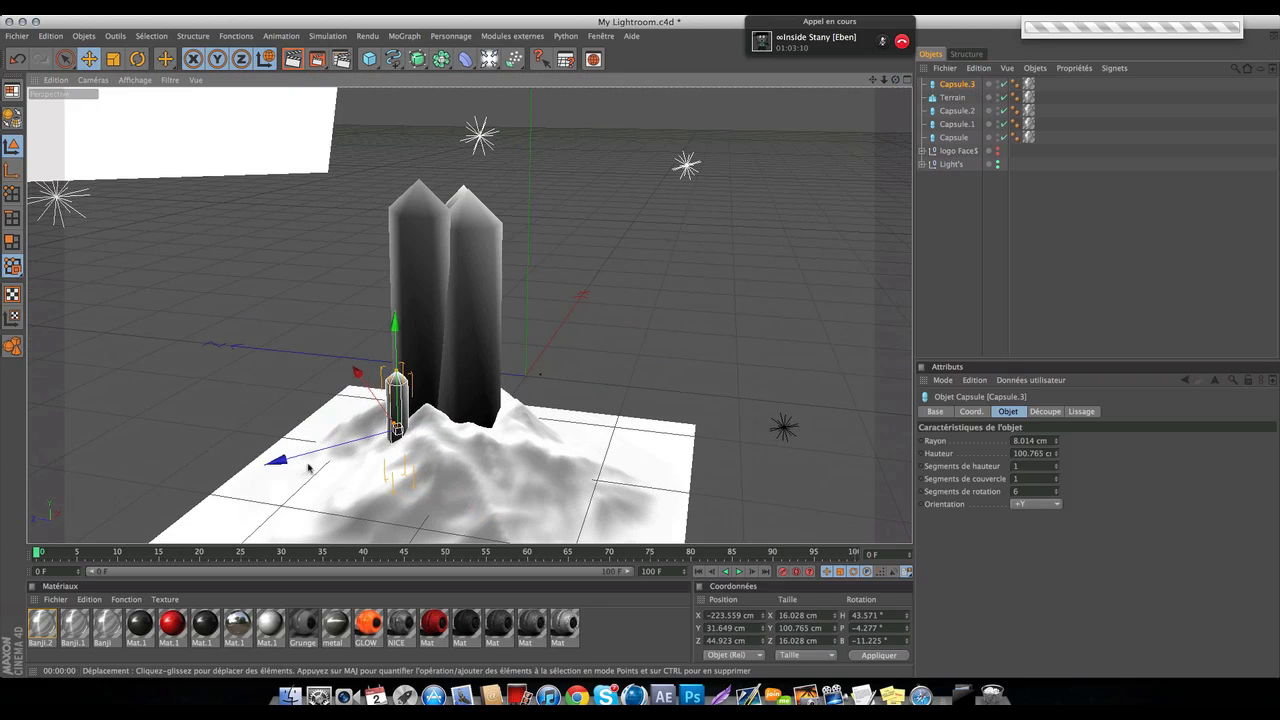
drag(303, 457, 380, 456)
drag(420, 375, 426, 383)
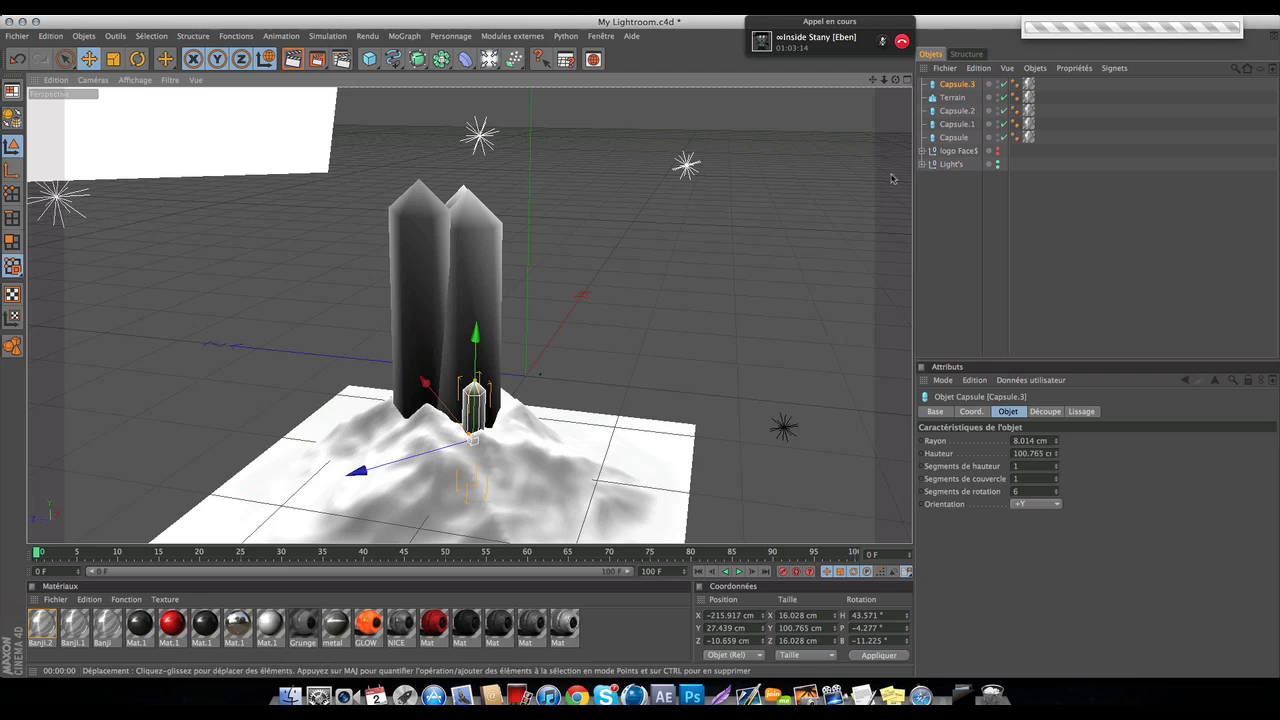
drag(895, 80, 842, 62)
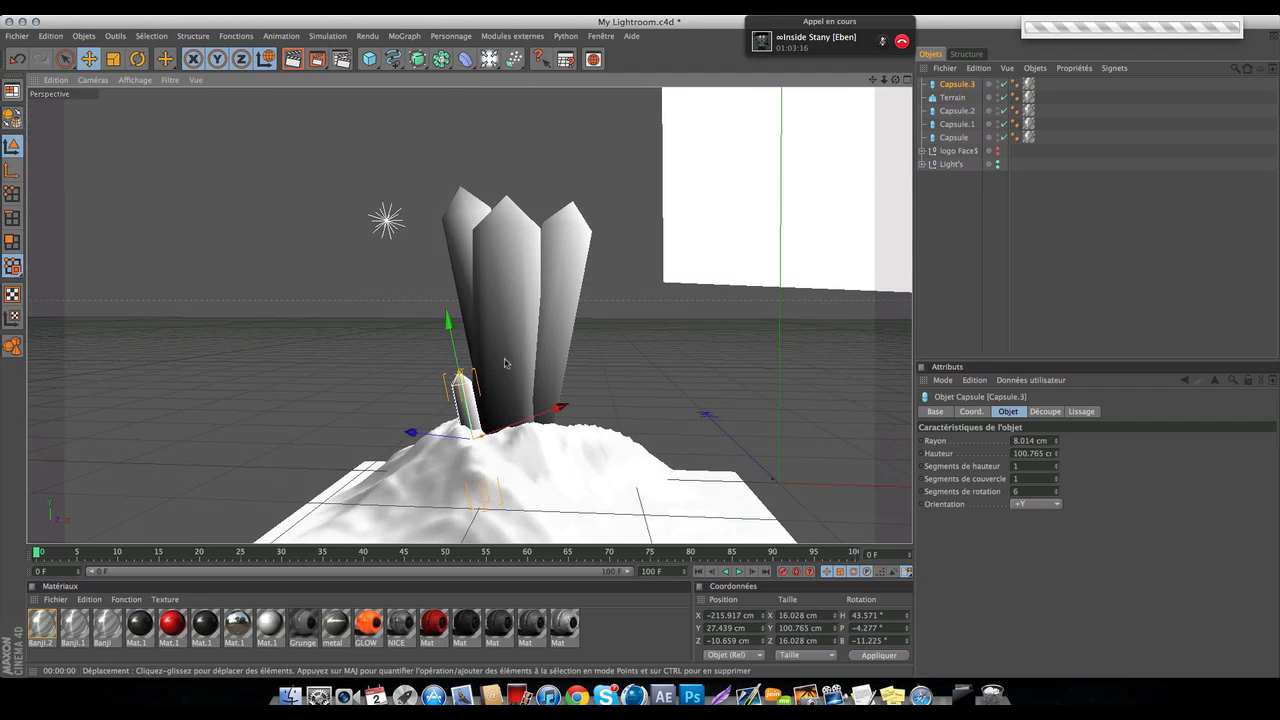
Duplicate the small crystal and rotate the copy to about H 82°, P 12.7°, B -10.6°.
ctrl+drag(508, 364, 561, 347)
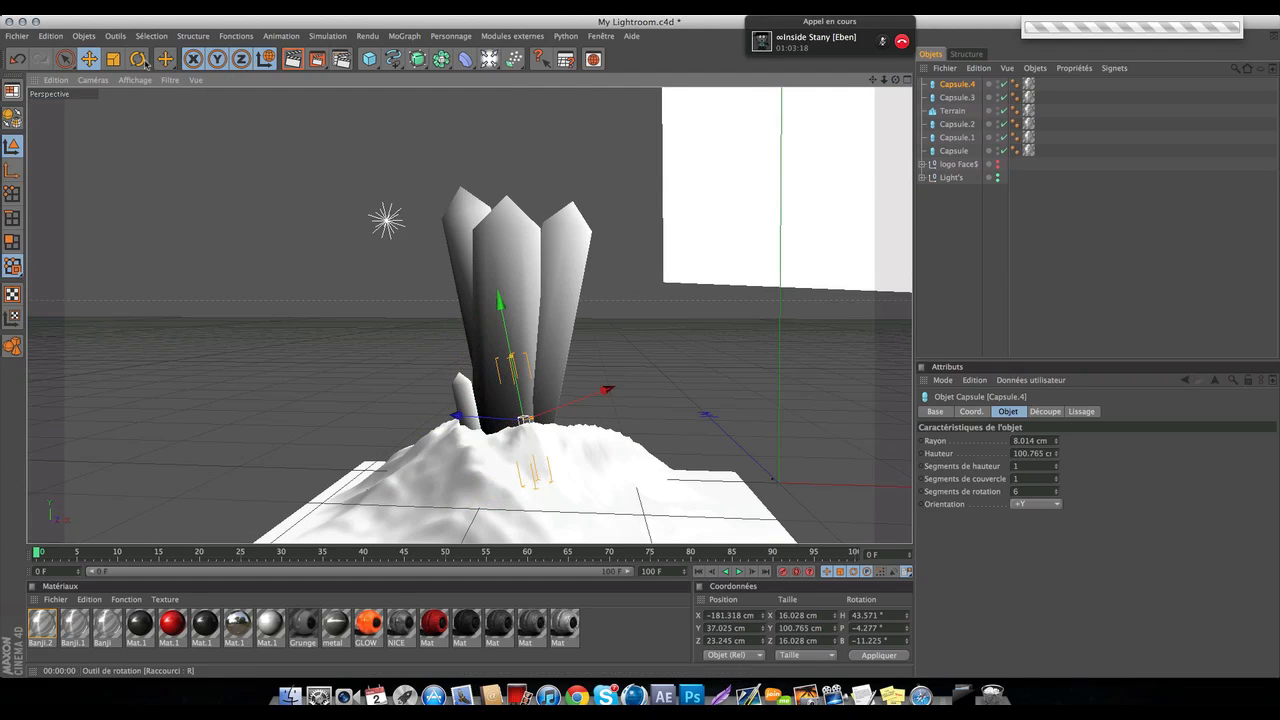
key(r)
drag(555, 428, 591, 416)
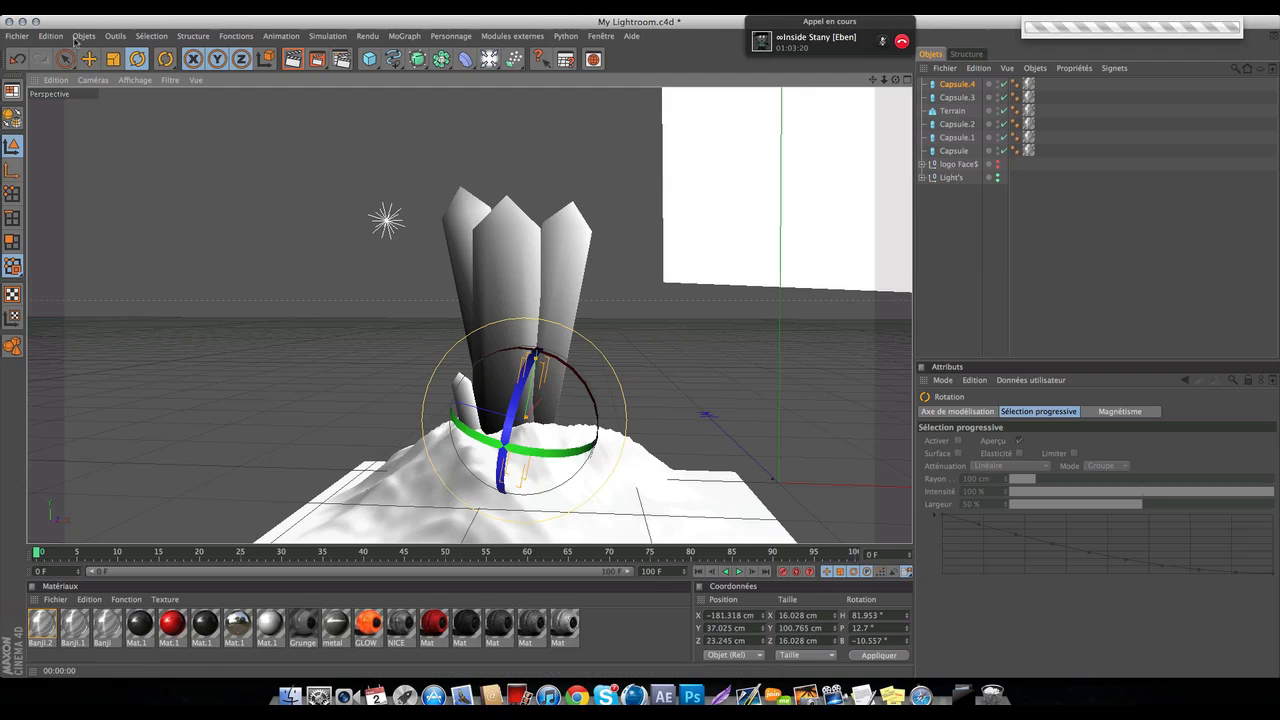
Move the copied small crystal in front of the third large one at about X -170, Y 56, Z -26 cm.
click(113, 58)
click(89, 58)
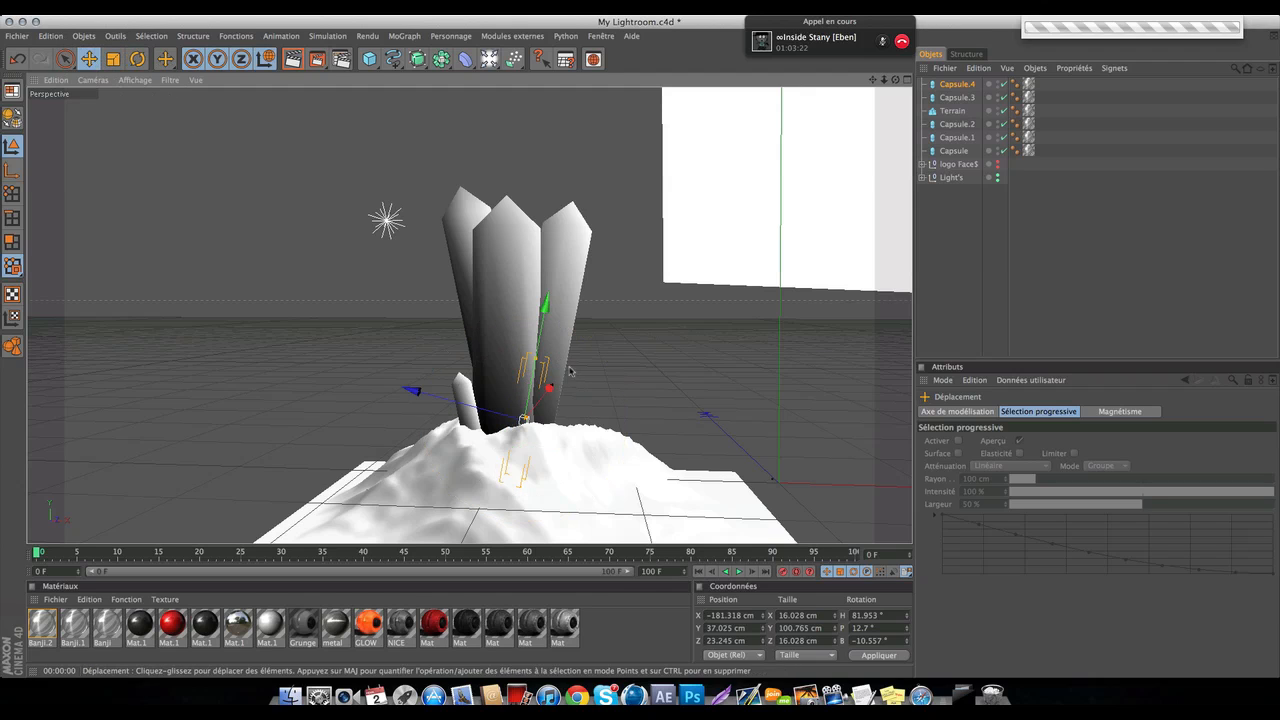
mouse_move(528, 398)
mouse_down()
mouse_move(470, 430)
mouse_move(540, 398)
mouse_up()
drag(598, 352, 685, 257)
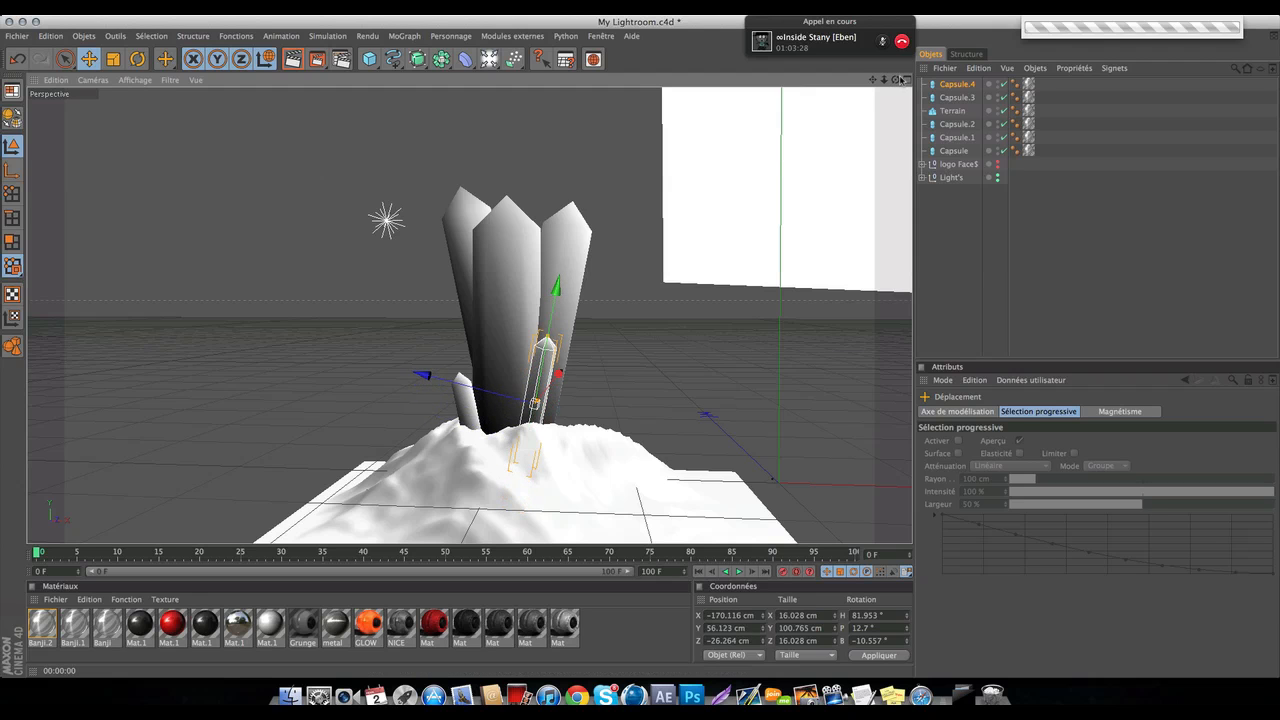
Frame the crystal cluster and terrain from a closer, lower angle and render the view to the picture viewer.
alt+drag(780, 145, 820, 131)
mouse_move(887, 79)
mouse_down()
mouse_move(906, 79)
mouse_move(888, 81)
mouse_up()
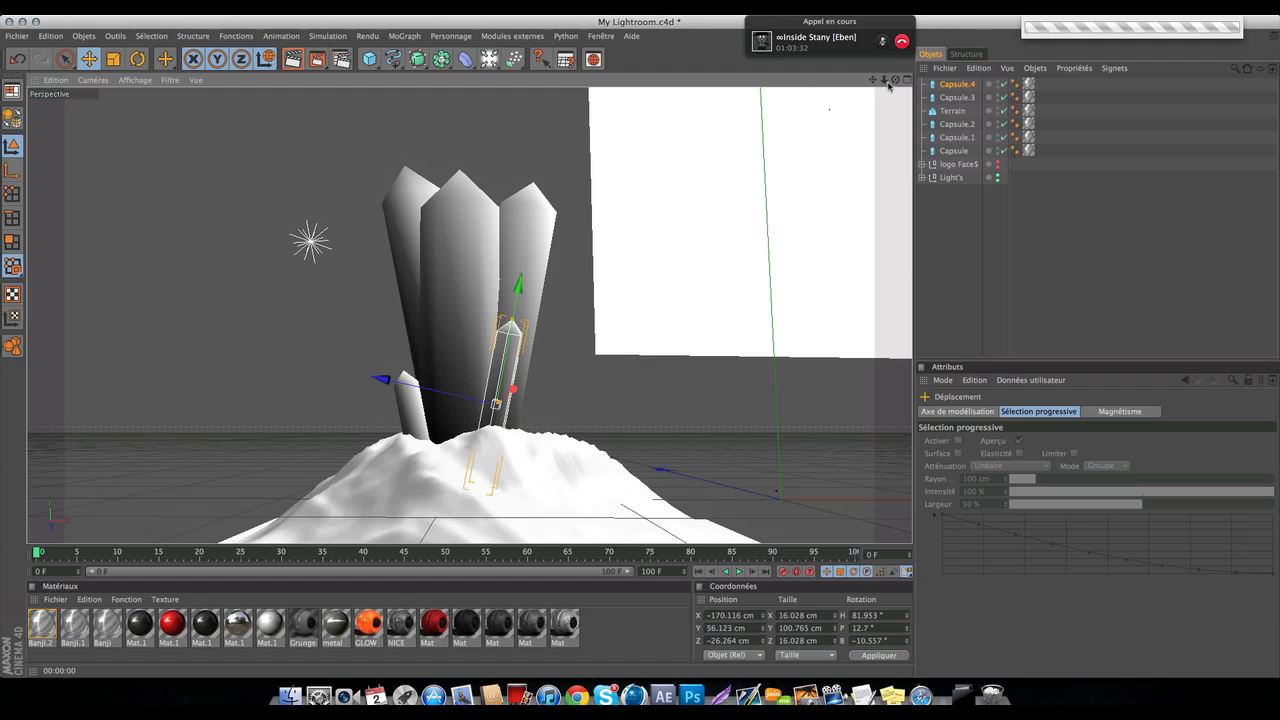
click(316, 59)
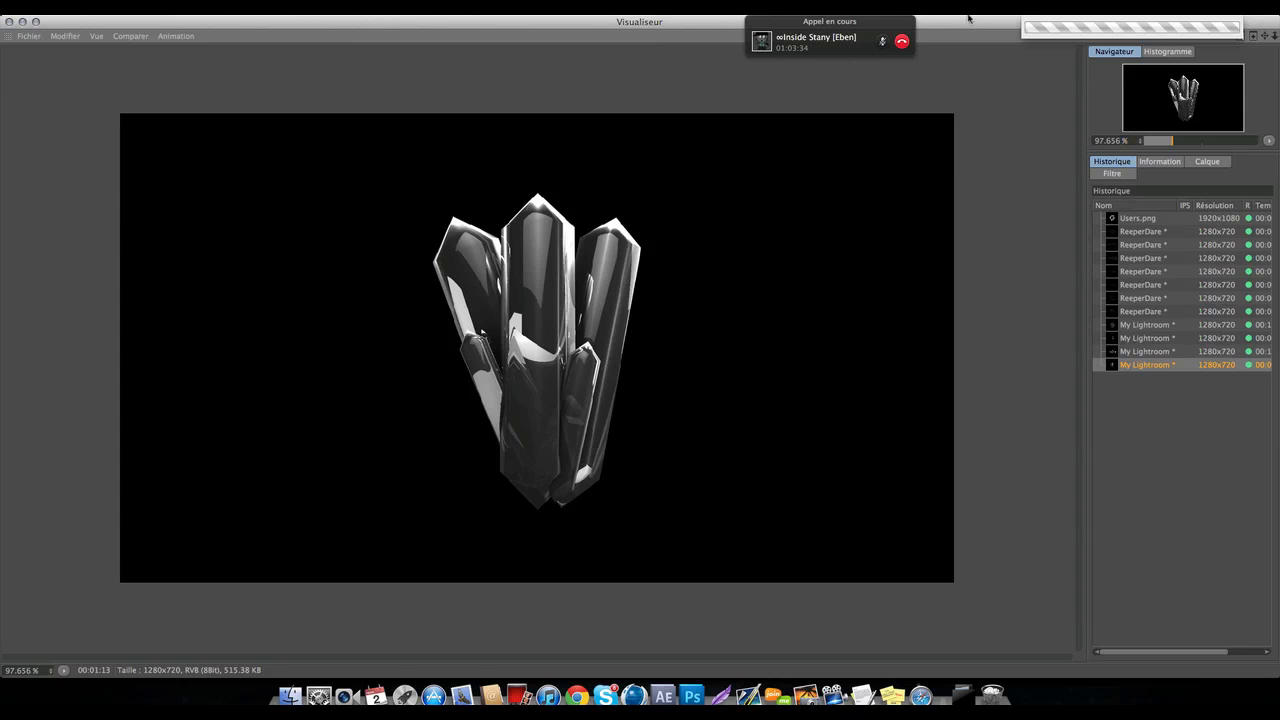
click(1059, 10)
click(1075, 48)
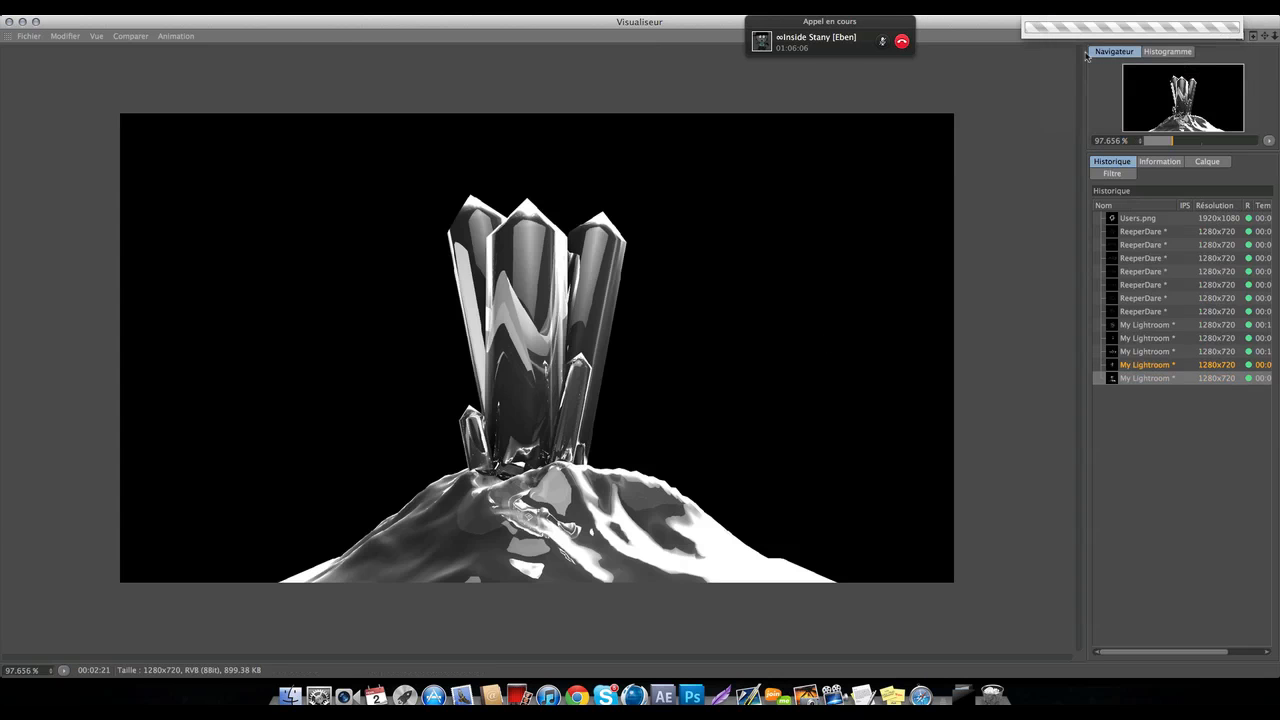
Save the render as an 8-bit PNG still image with alpha channel named Cristaltuto in the C4D Renders folder.
click(30, 36)
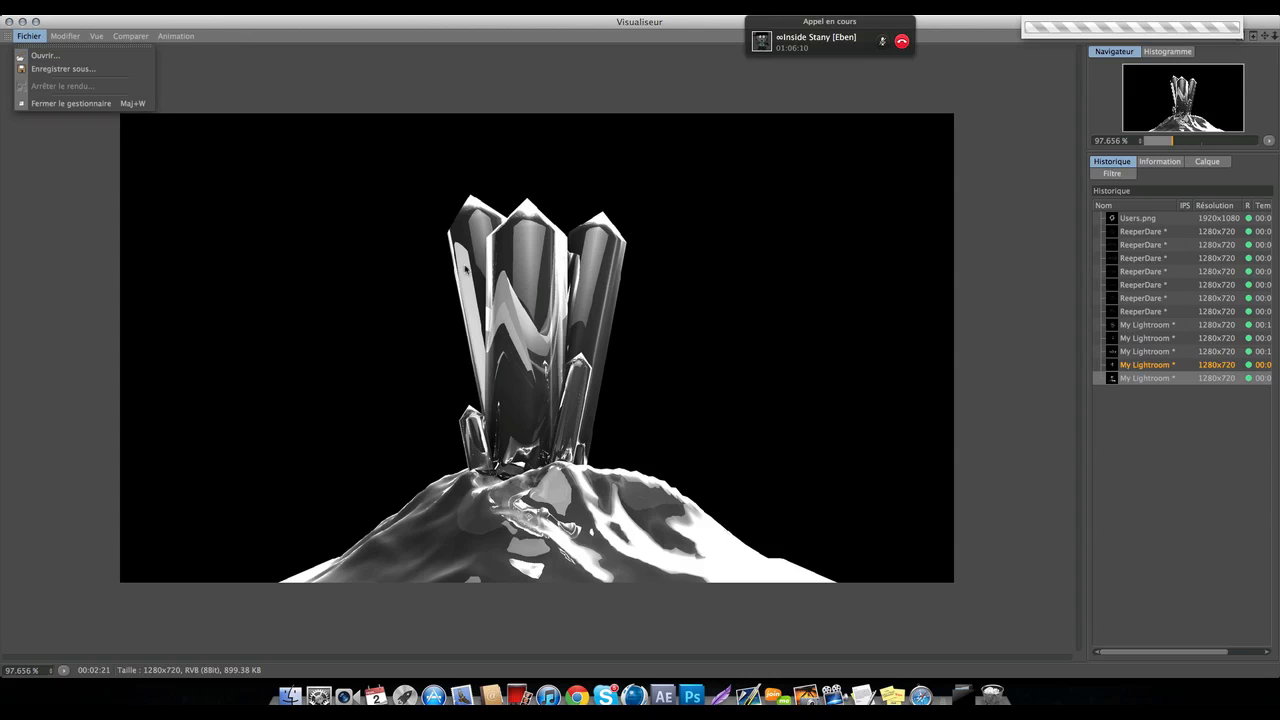
click(62, 69)
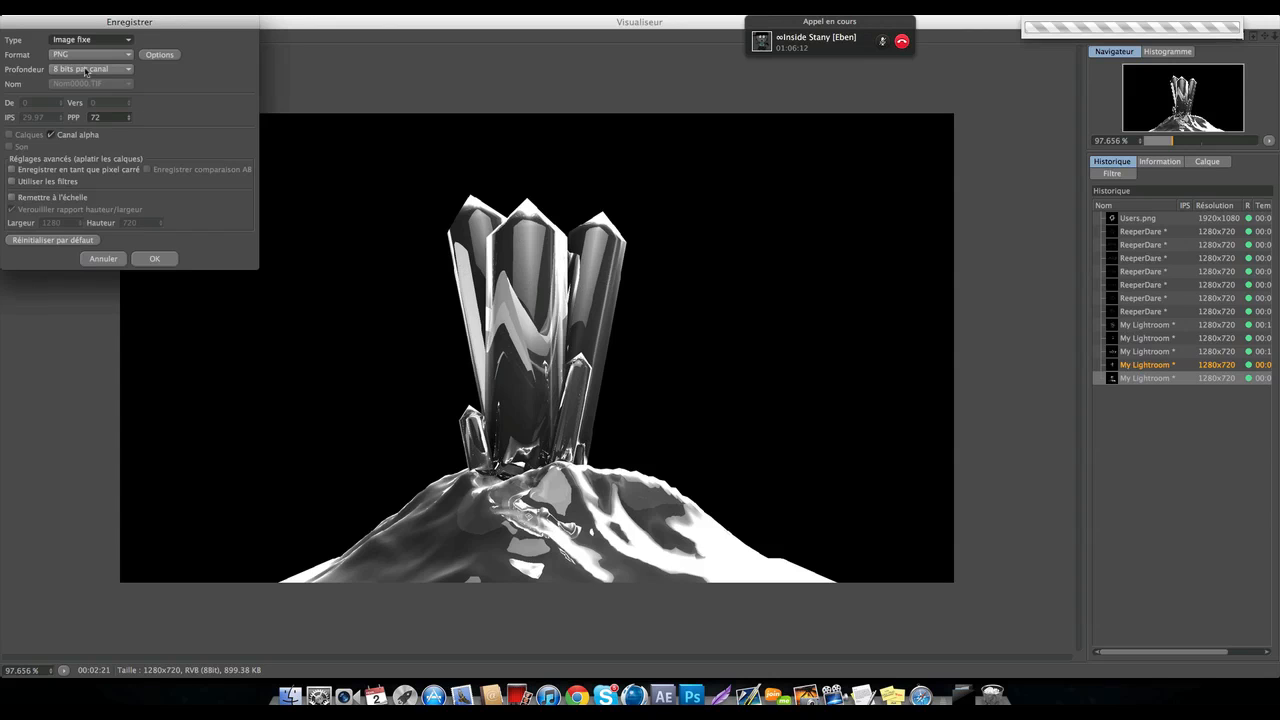
key(Return)
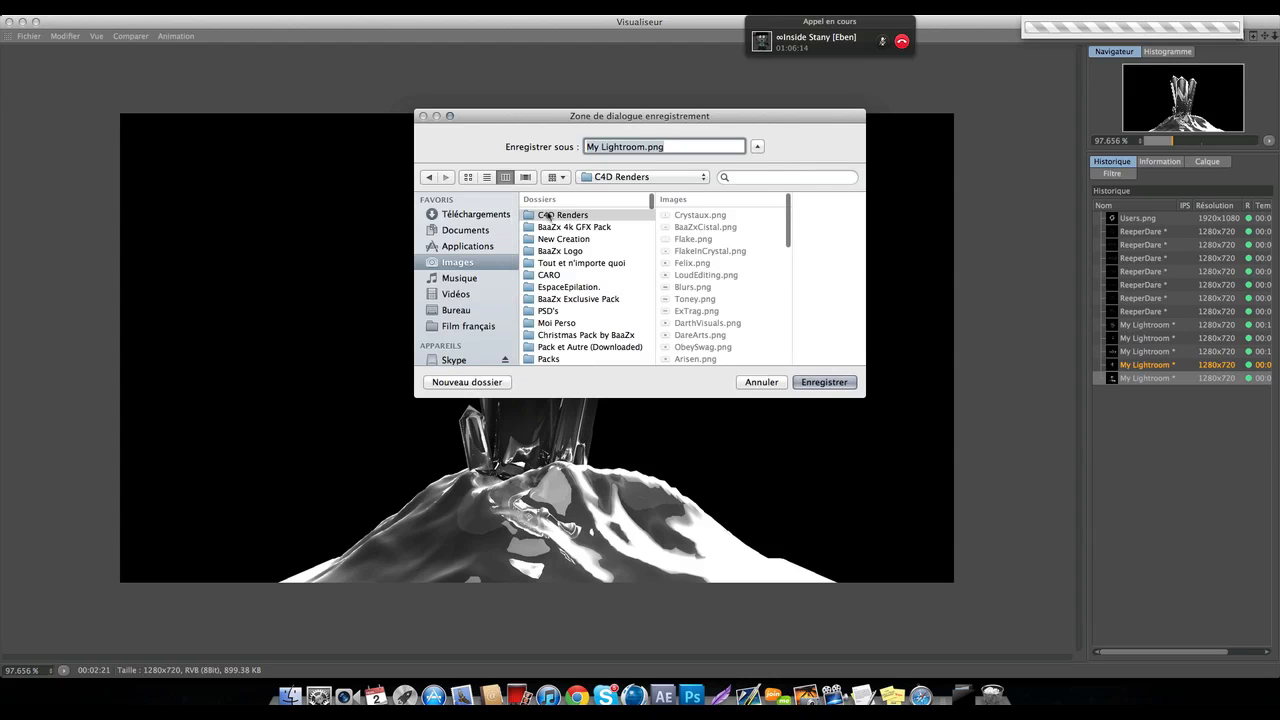
text(Cr)
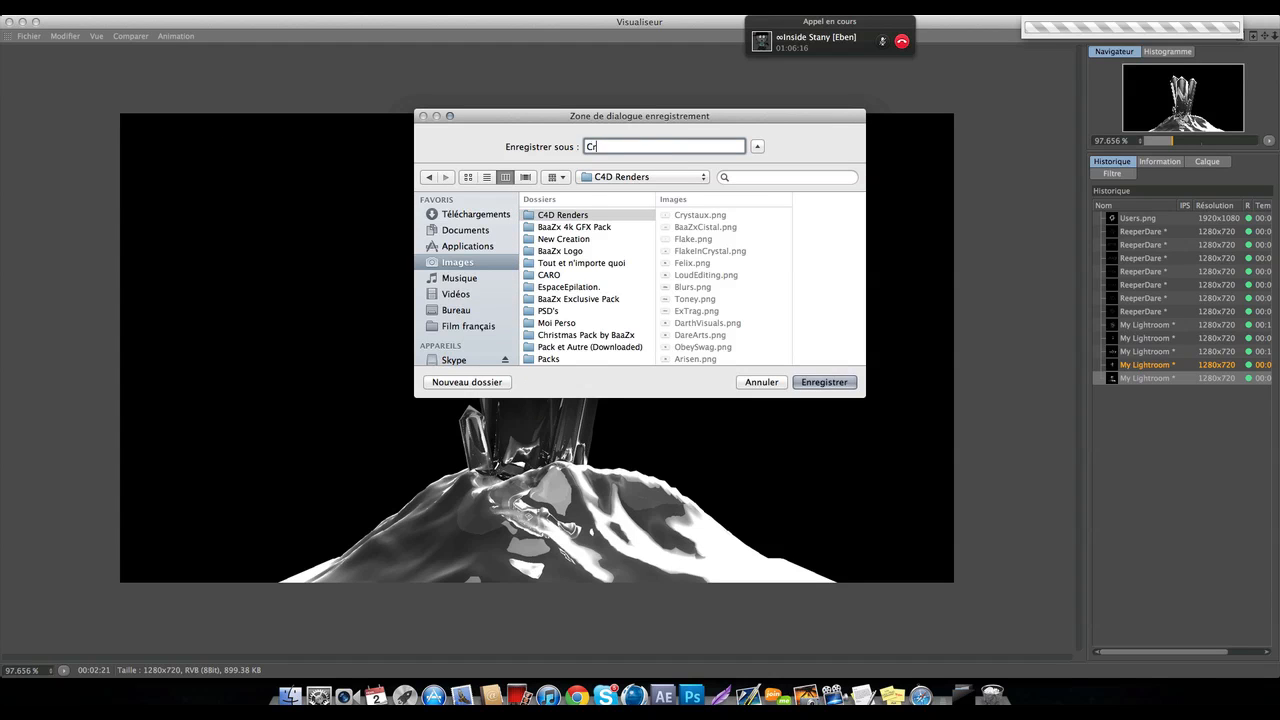
text(is)
text(taux)
key(Return)
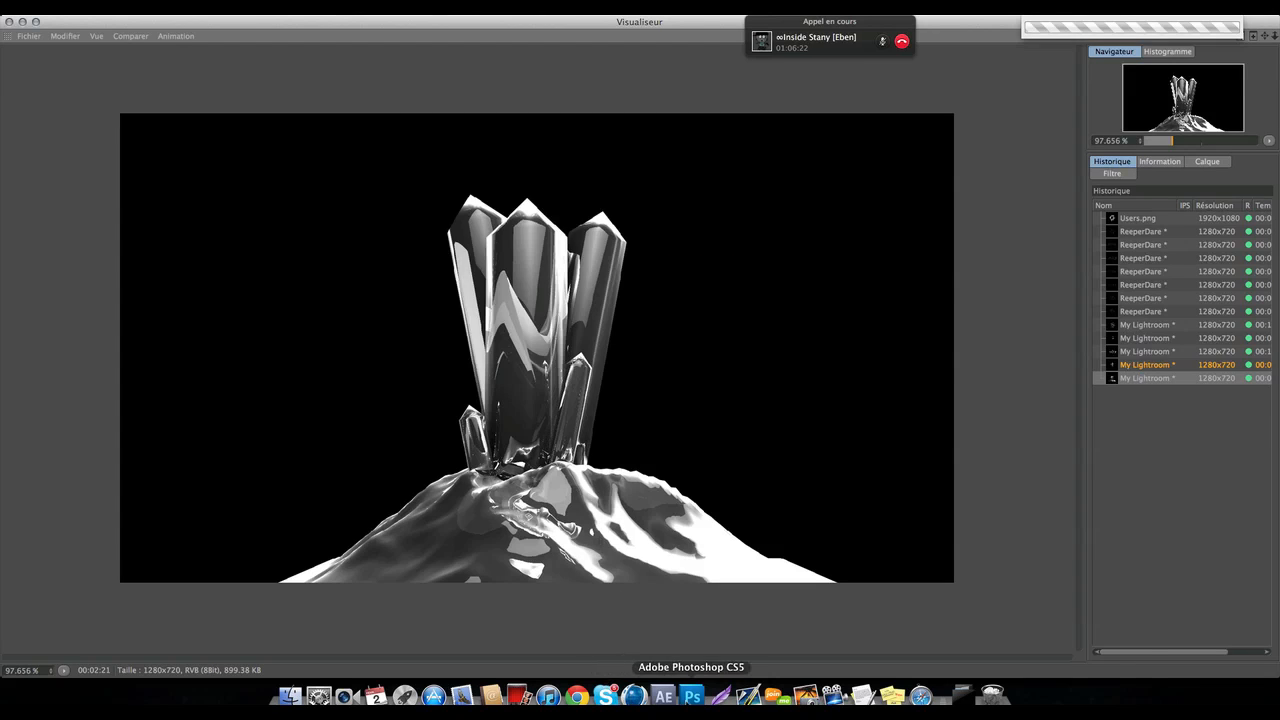
Switch to Photoshop and place the Cristaltuto render from Finder into the black Untitled-1 document, filling the canvas.
click(692, 695)
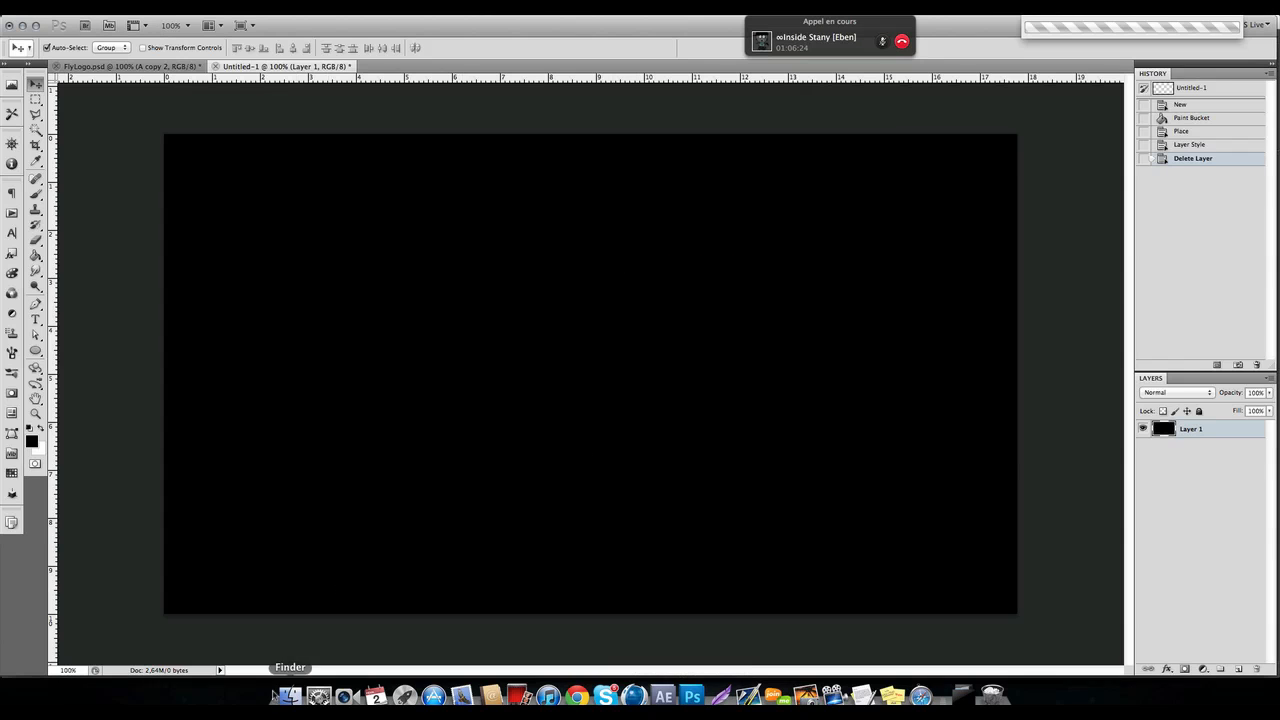
click(288, 695)
click(767, 160)
drag(642, 222, 371, 394)
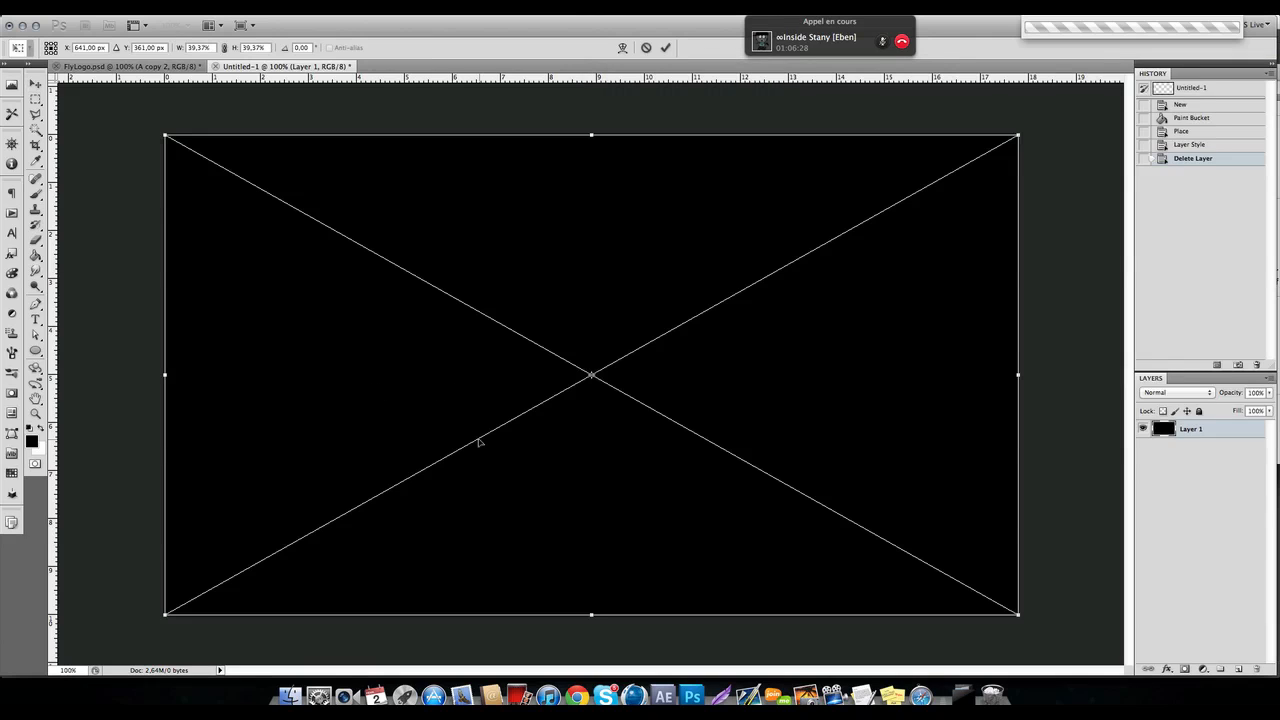
key(Return)
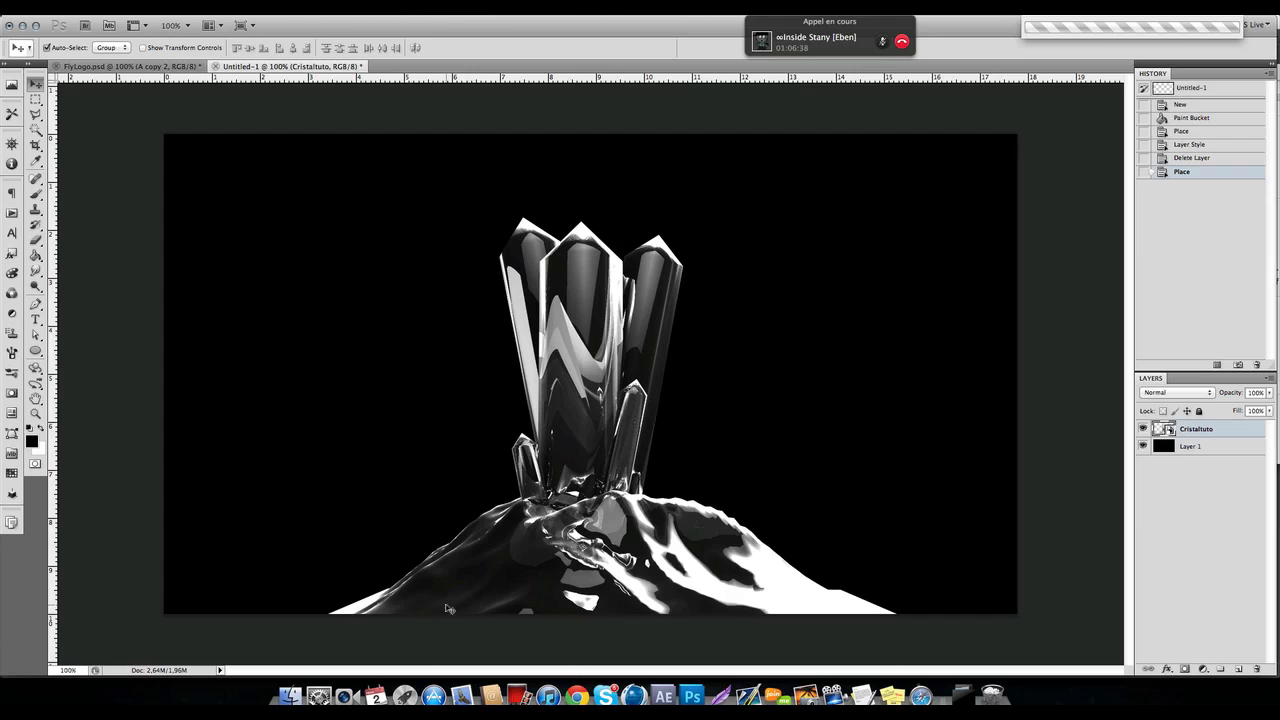
click(1144, 429)
click(1144, 429)
Choose the Brush tool and set the foreground colour to magenta ff00f6.
click(34, 194)
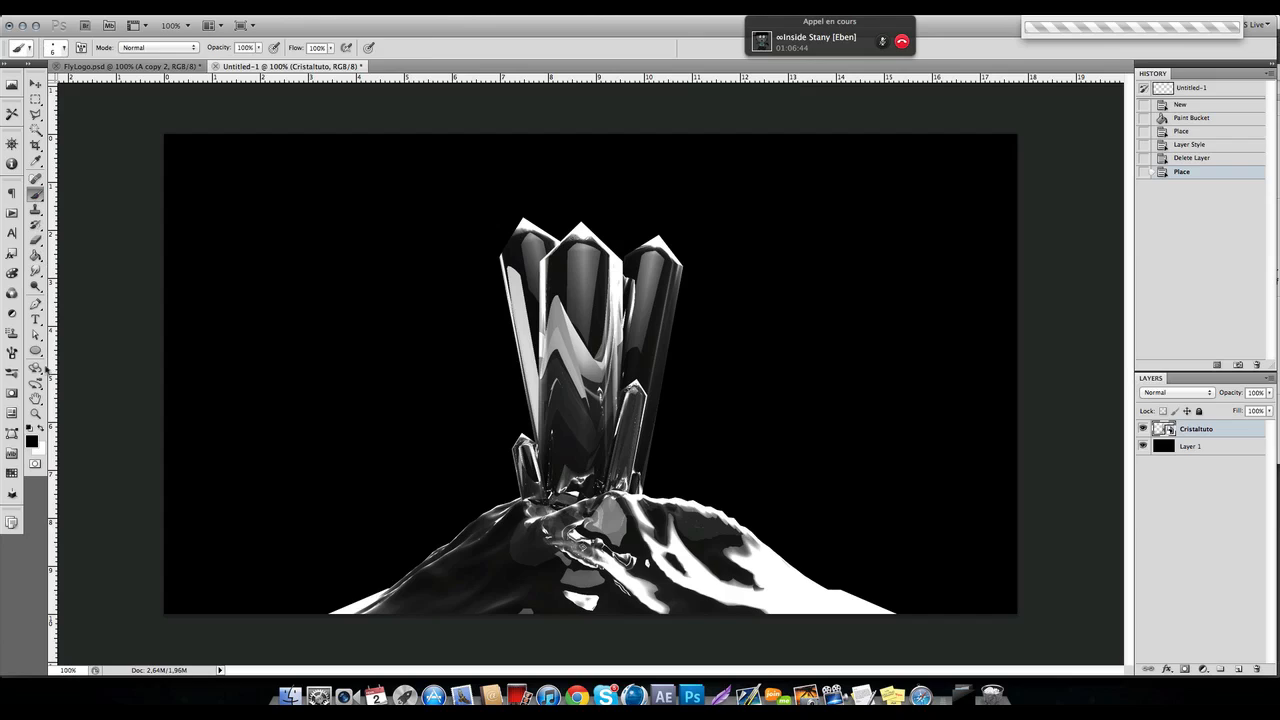
click(40, 430)
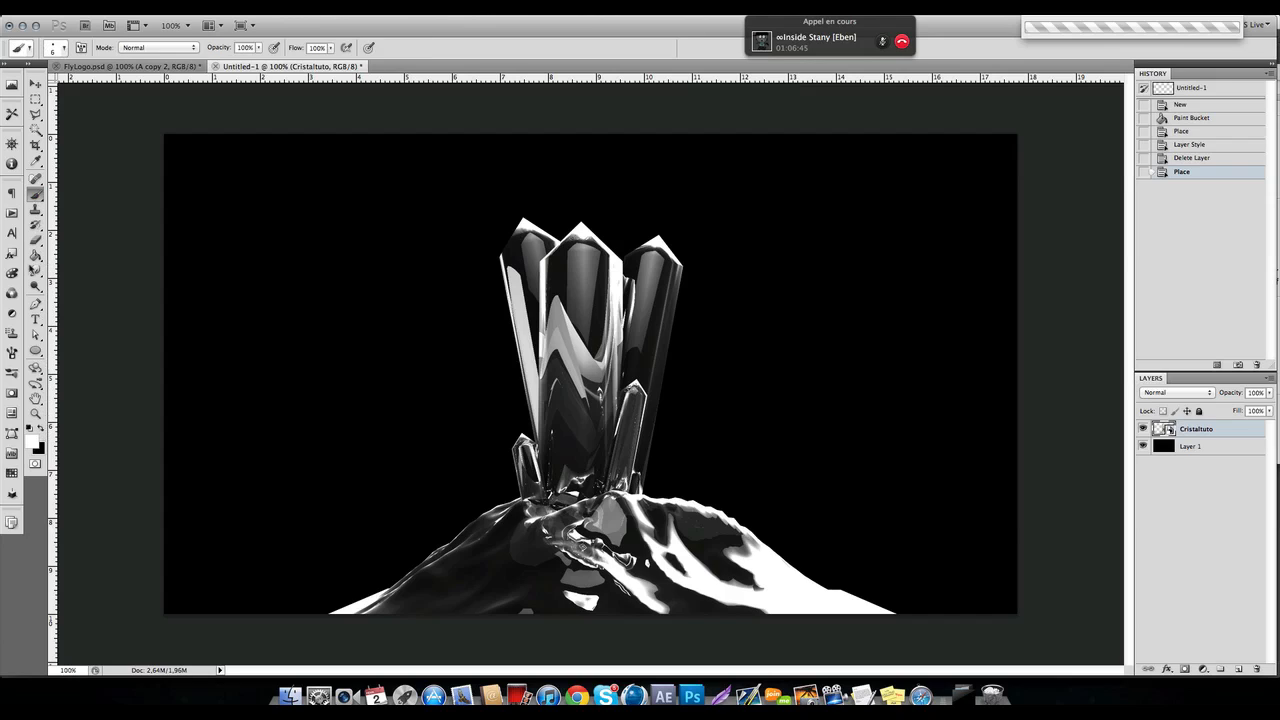
click(30, 438)
click(1076, 203)
click(1093, 229)
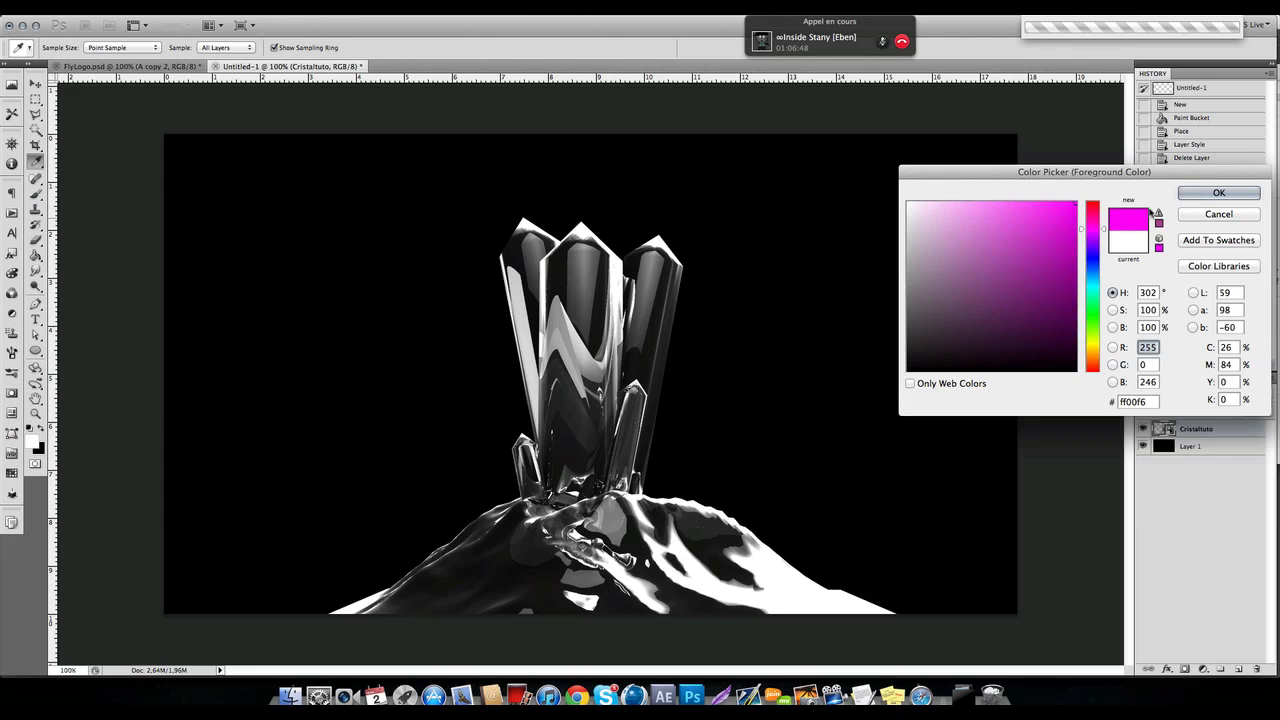
click(1202, 195)
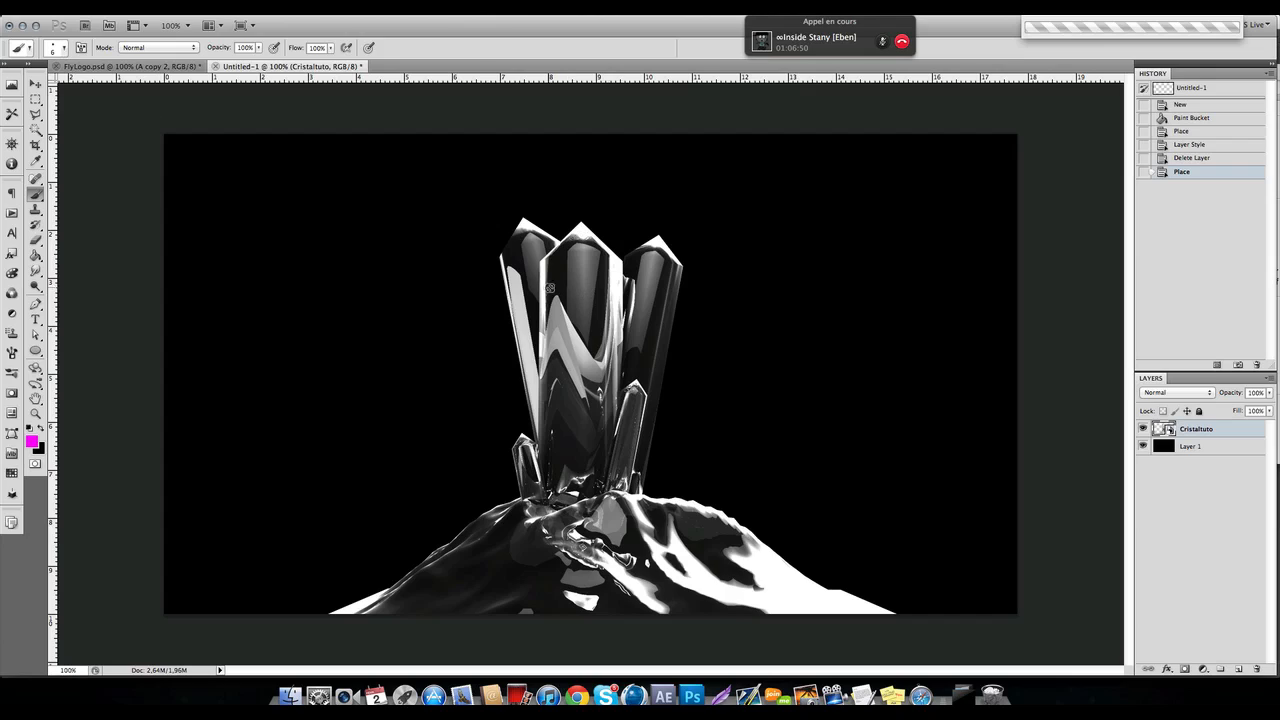
Try a short magenta brush stroke on a new layer beneath the crystal render, and delete that layer.
click(1238, 668)
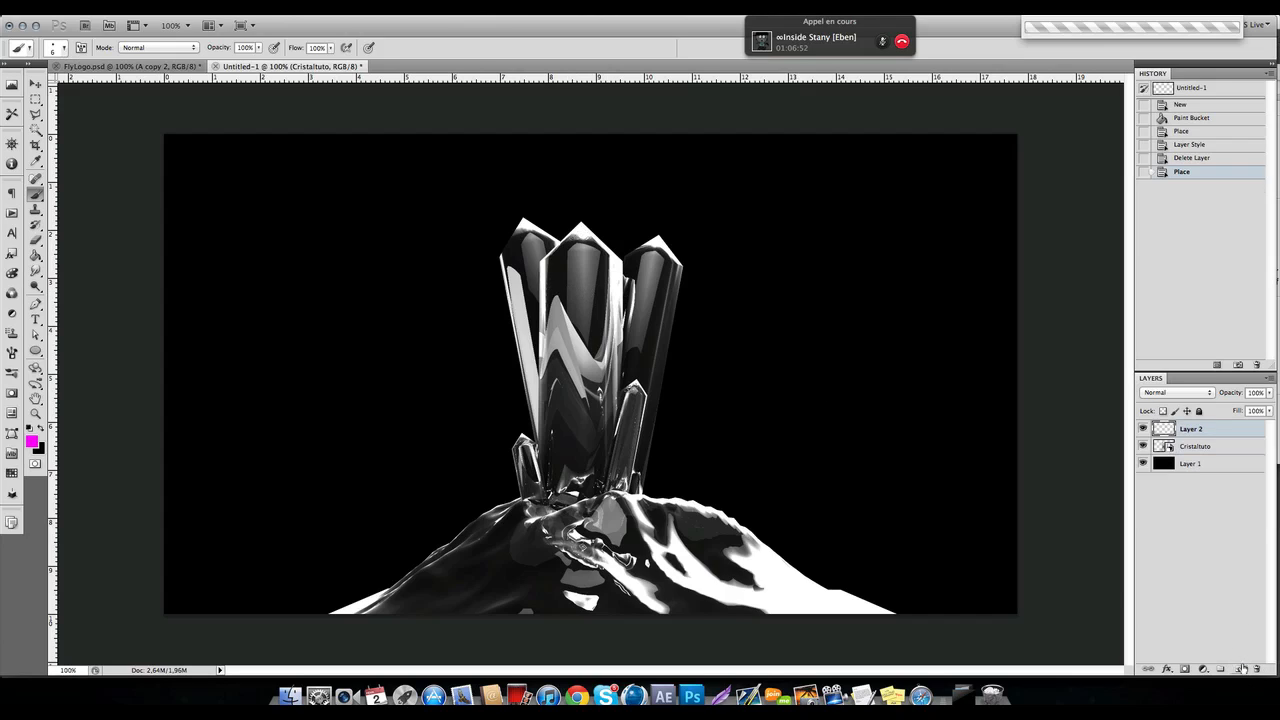
drag(1216, 428, 1214, 452)
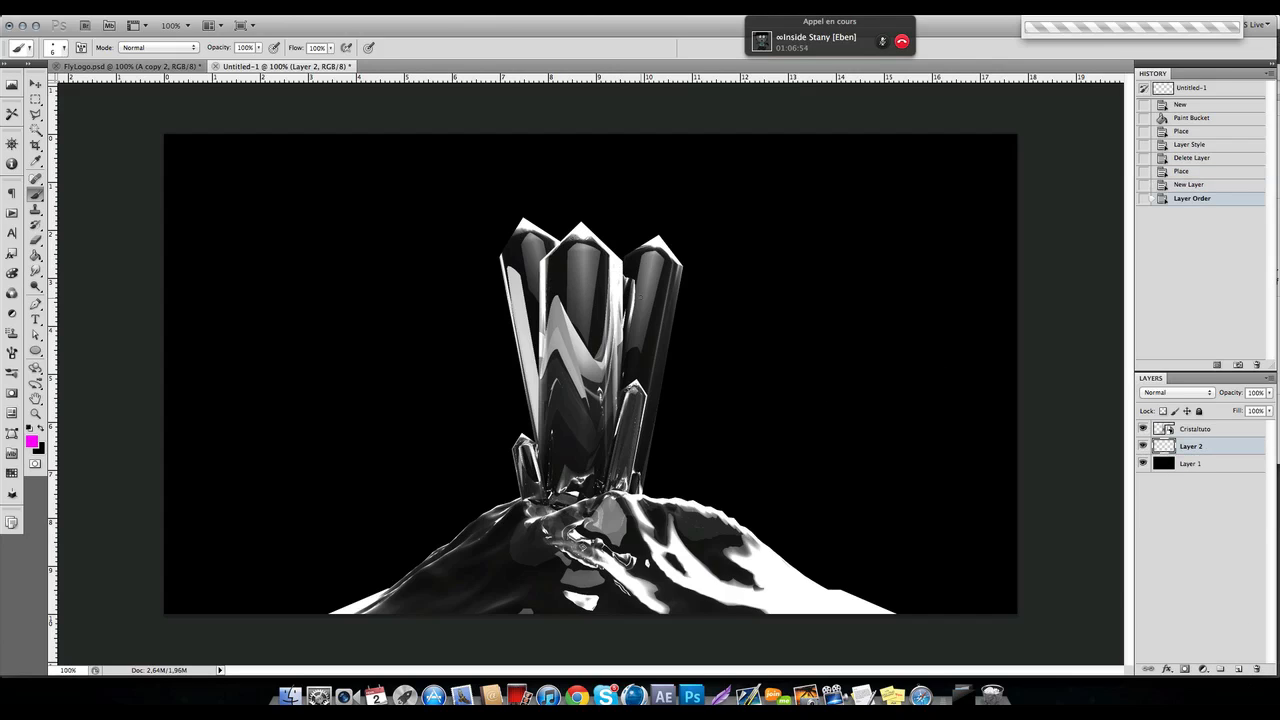
drag(652, 312, 663, 290)
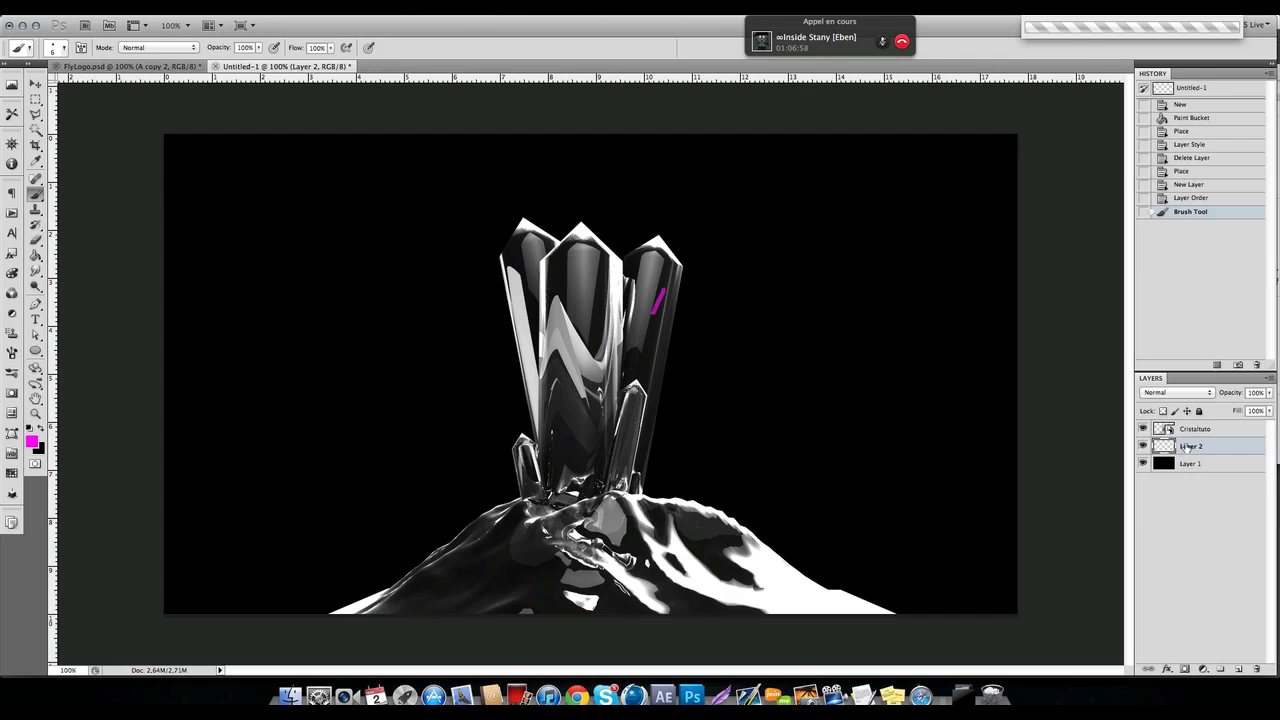
key(Delete)
click(1204, 429)
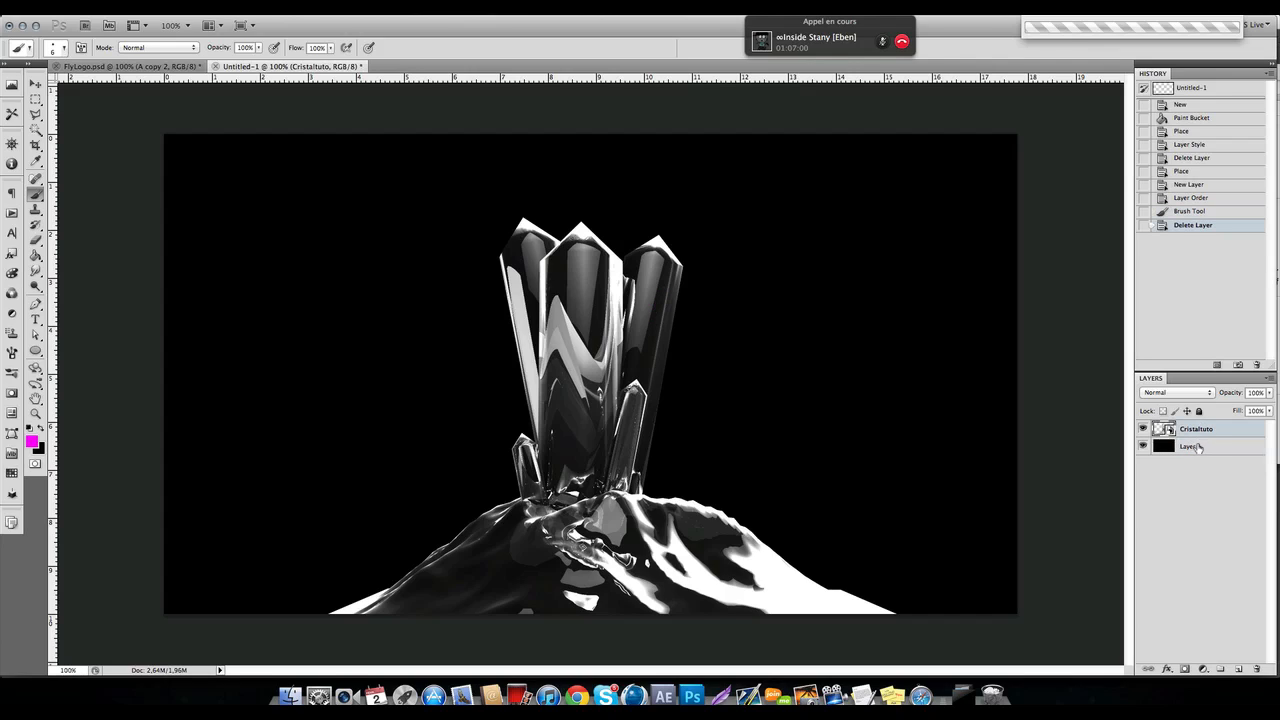
Add a Color Overlay effect to the Cristaltuto layer with white ffffff as the overlay colour.
click(35, 84)
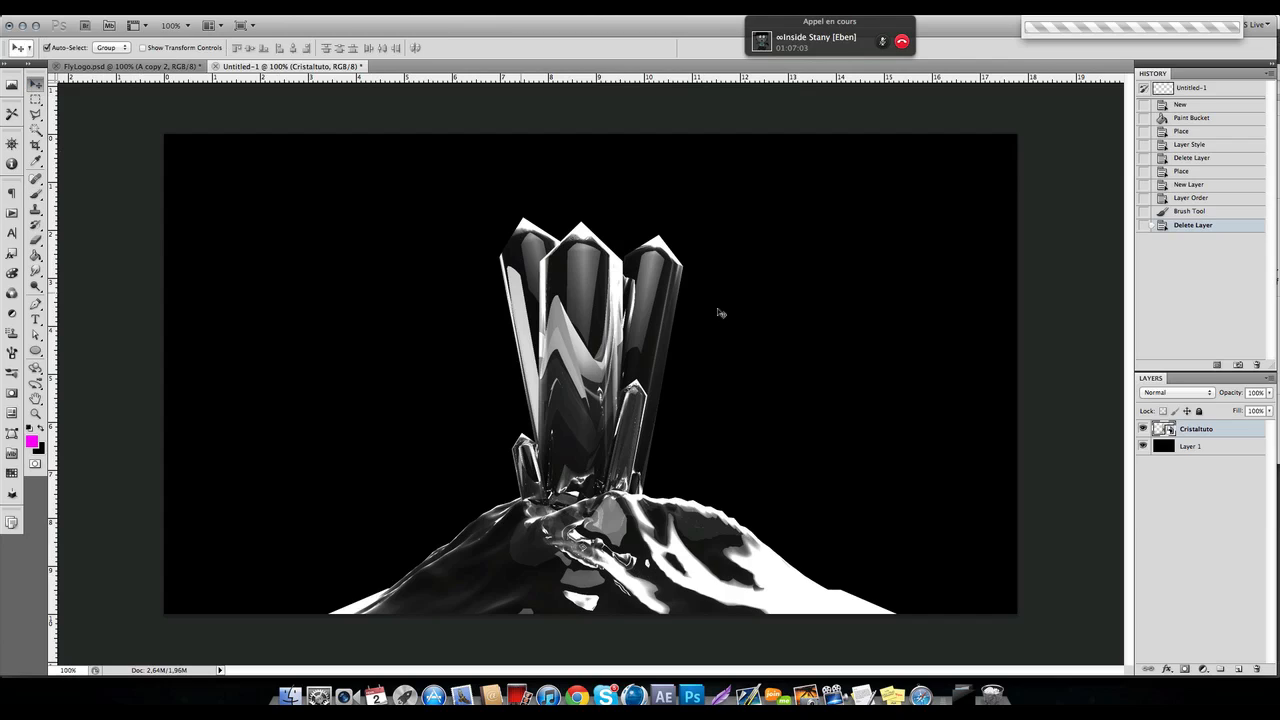
double_click(1229, 433)
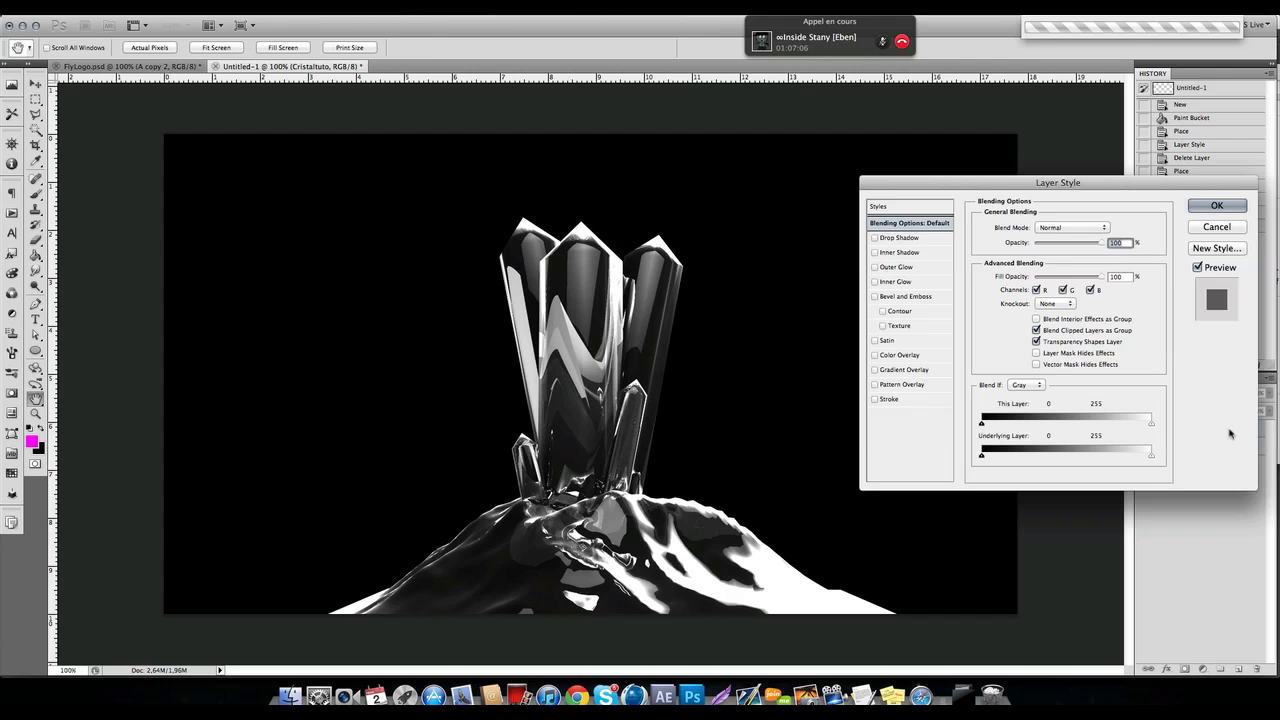
click(876, 356)
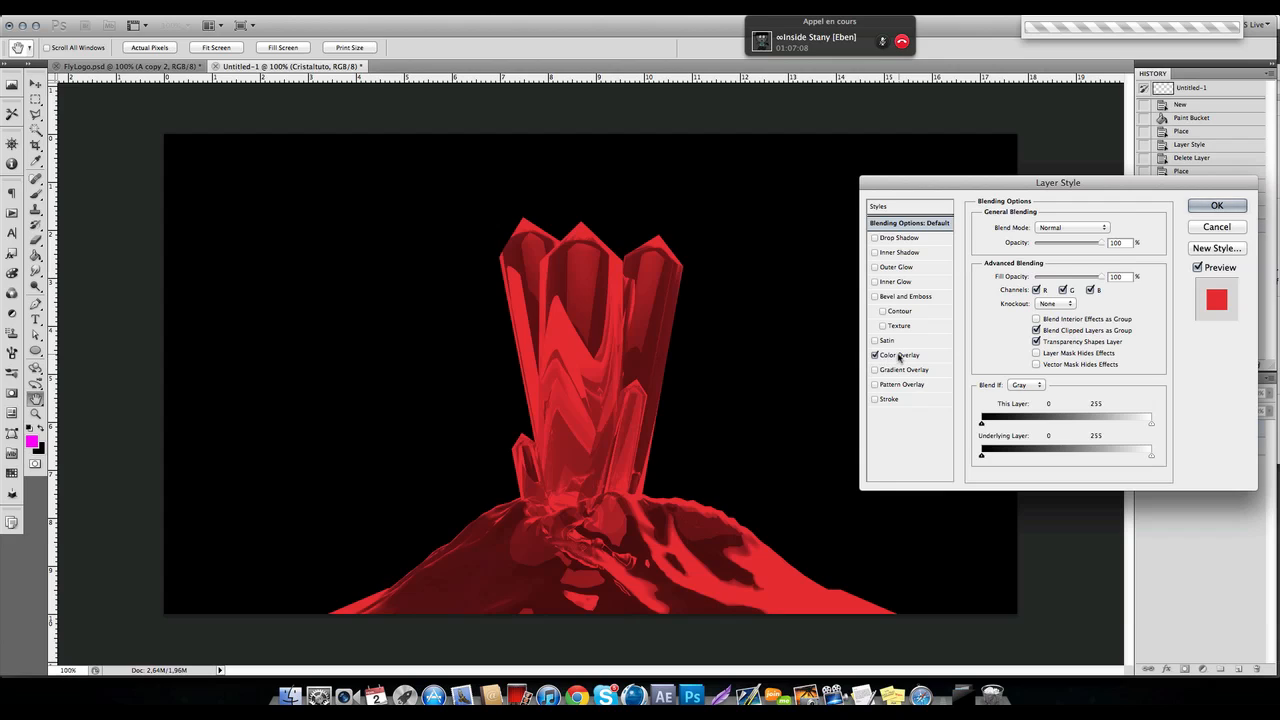
click(900, 356)
click(1103, 231)
drag(1055, 233, 837, 162)
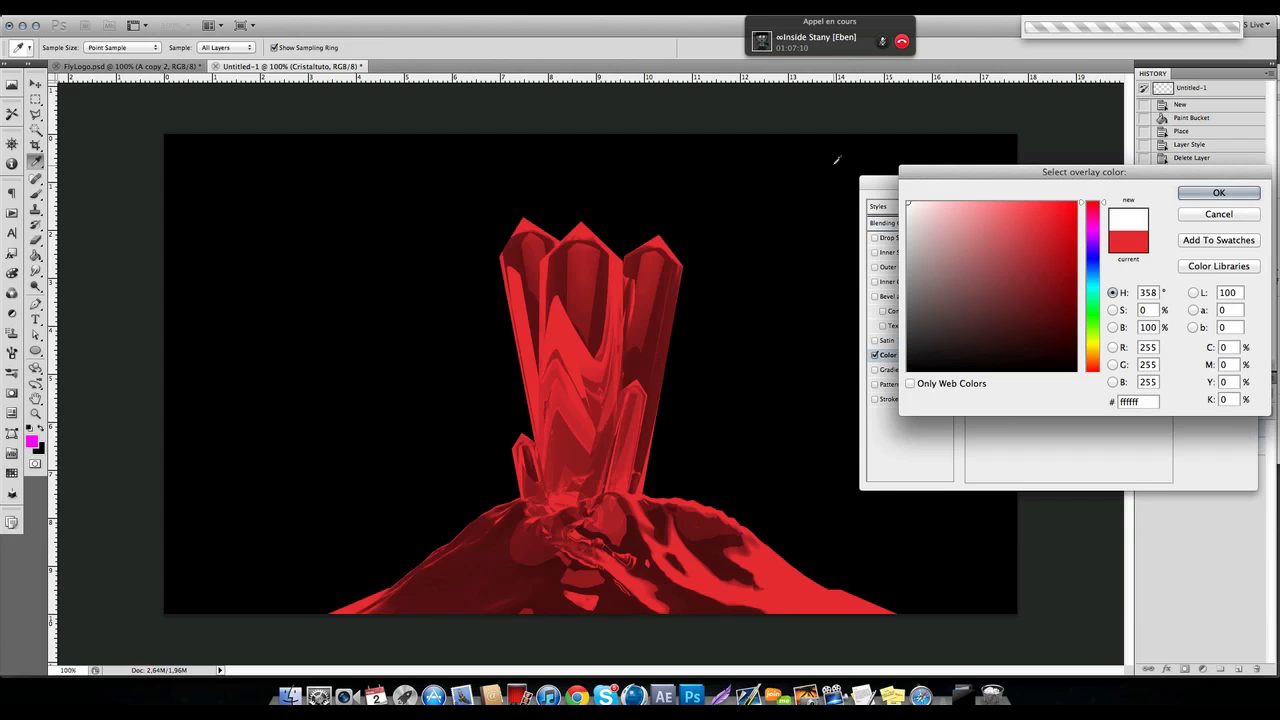
click(1222, 196)
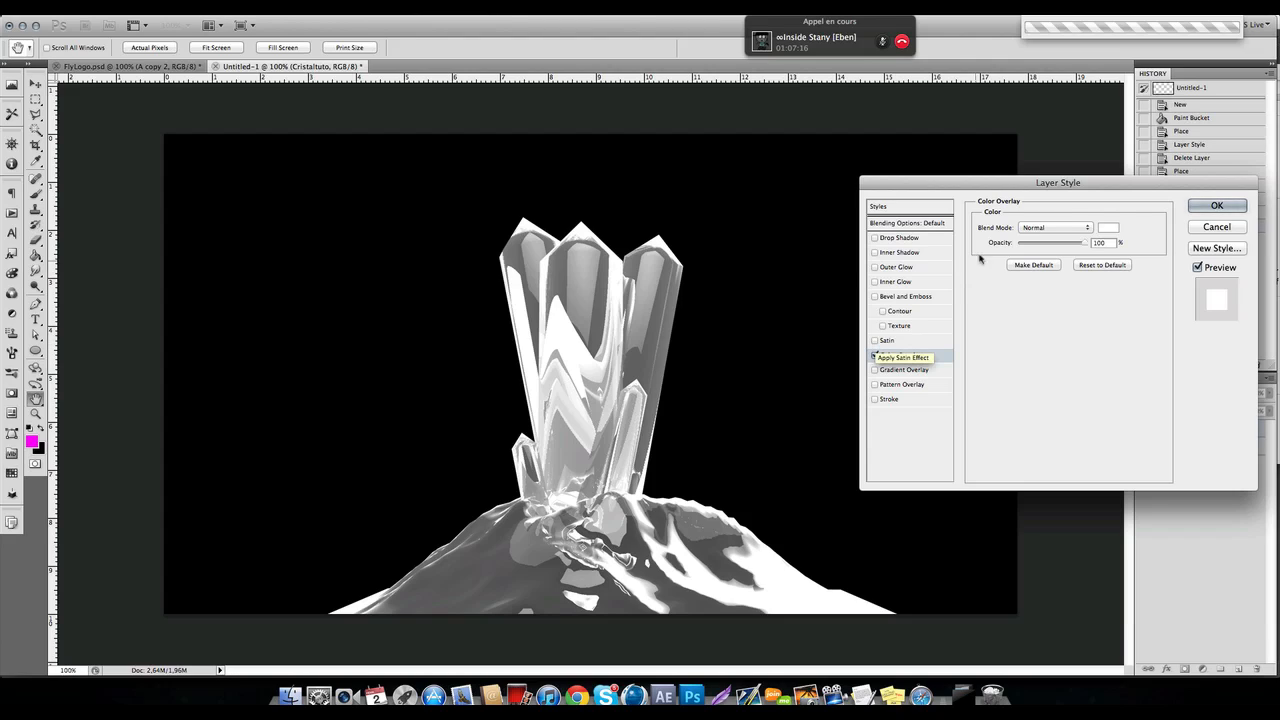
Set the Color Overlay's blend mode to Overlay, reduce its opacity, and collapse the layer's effects list.
click(1053, 228)
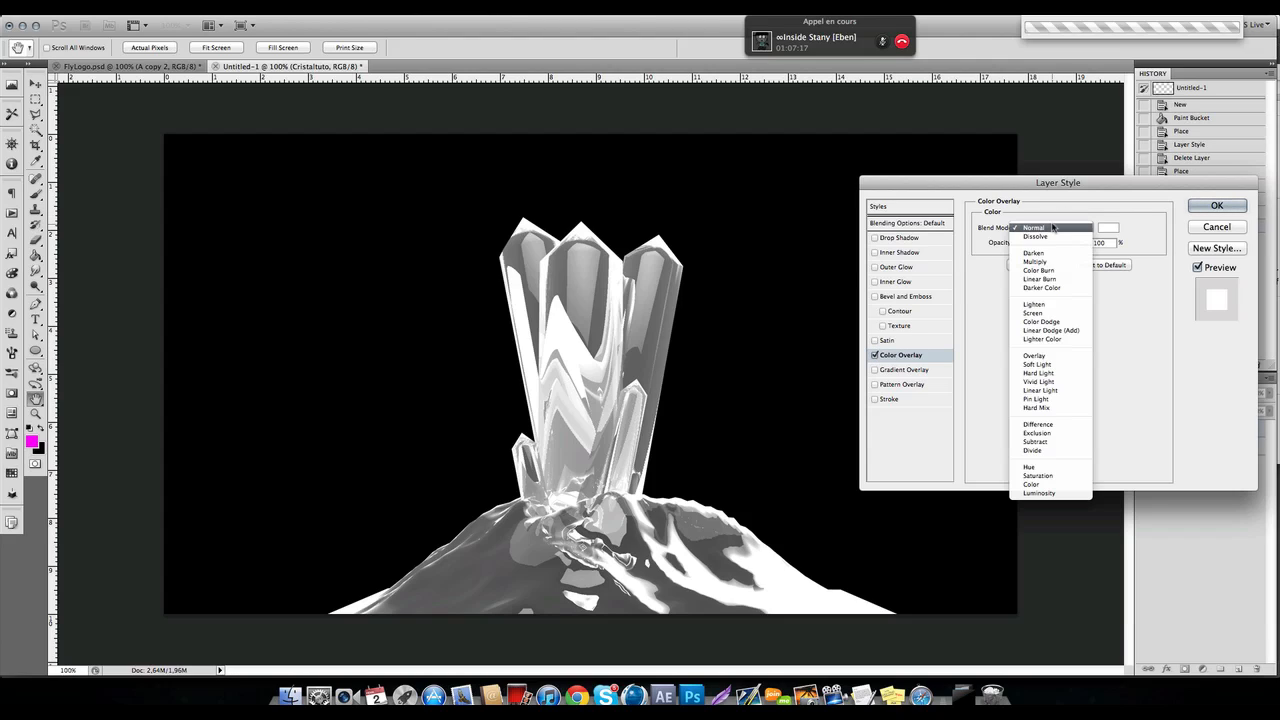
click(1050, 356)
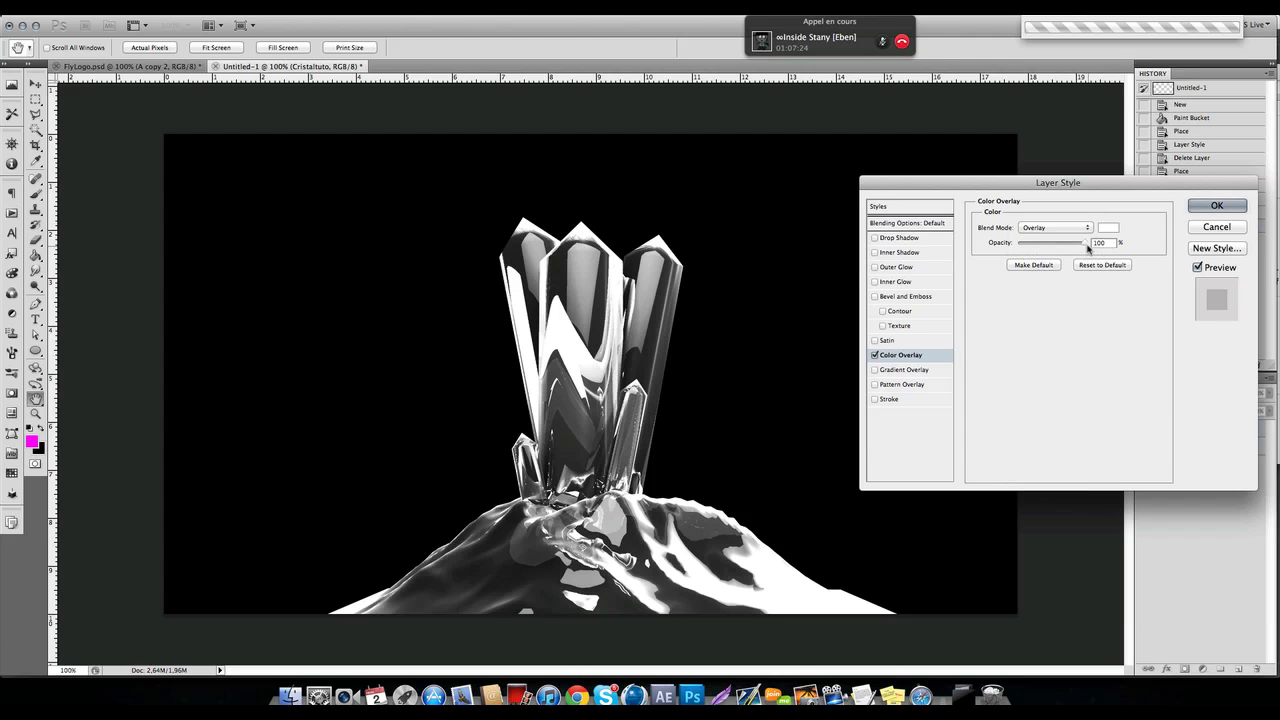
drag(1086, 245, 1062, 248)
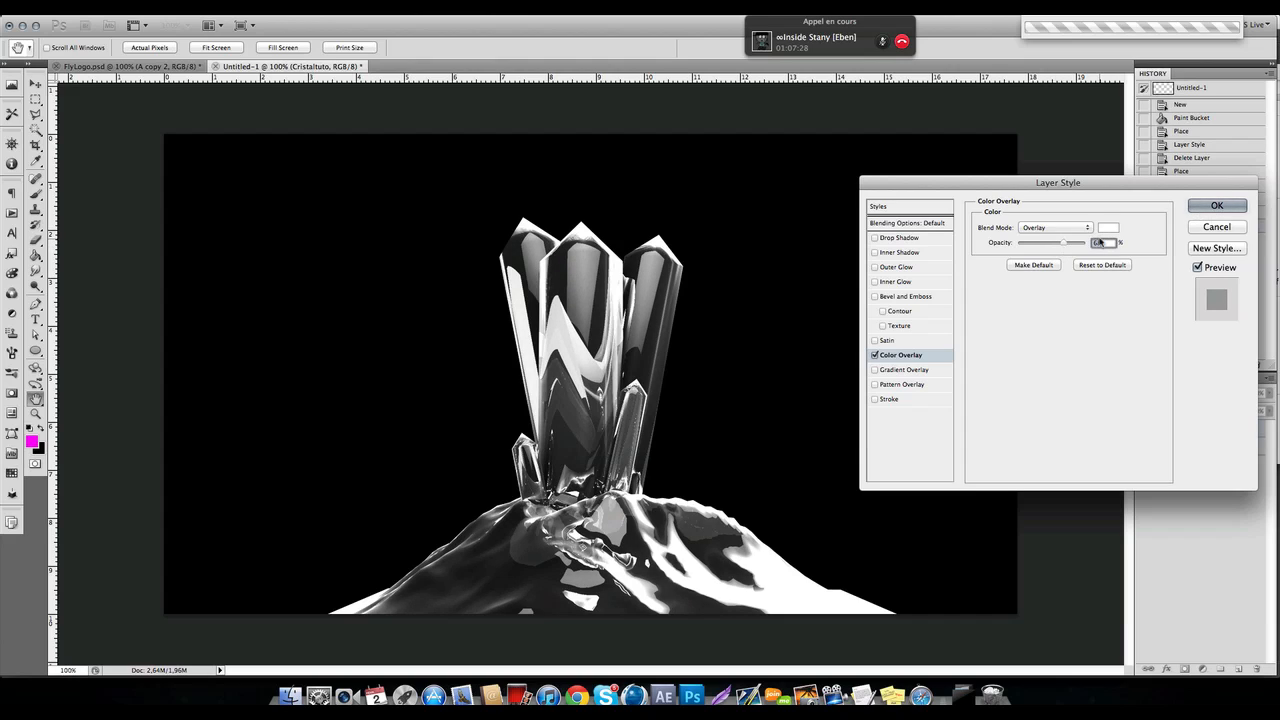
key(Return)
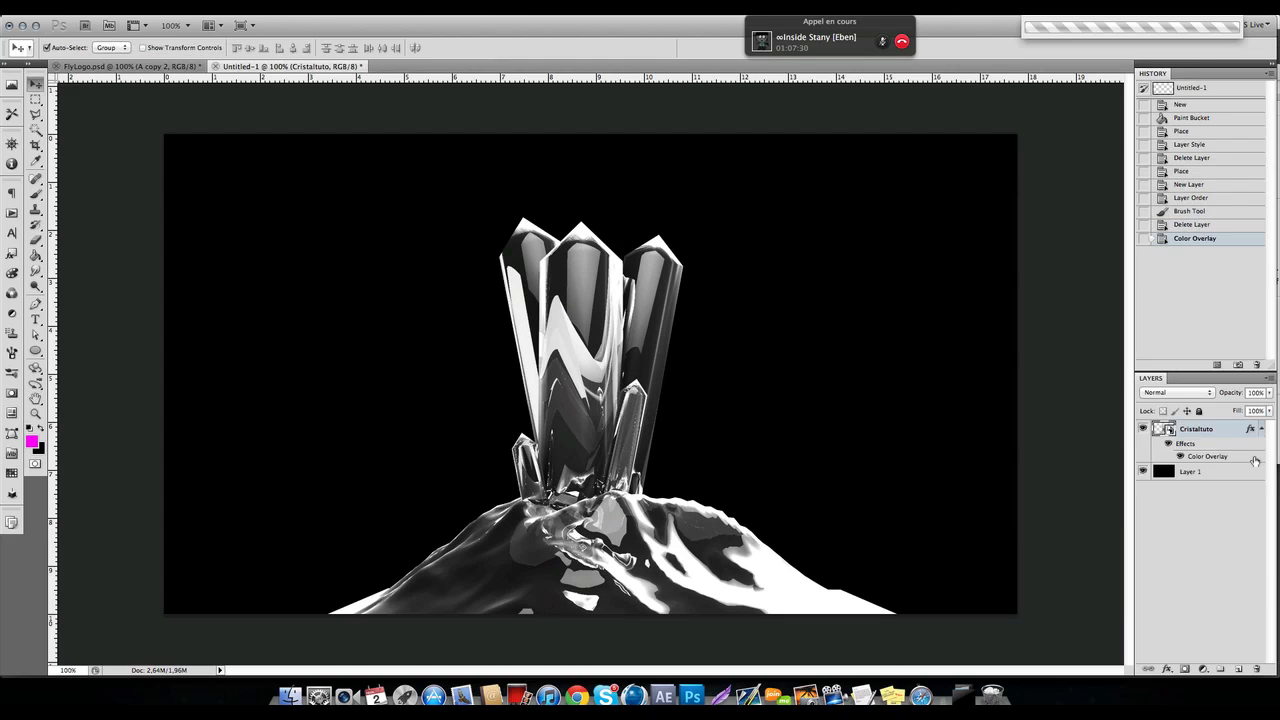
click(1260, 430)
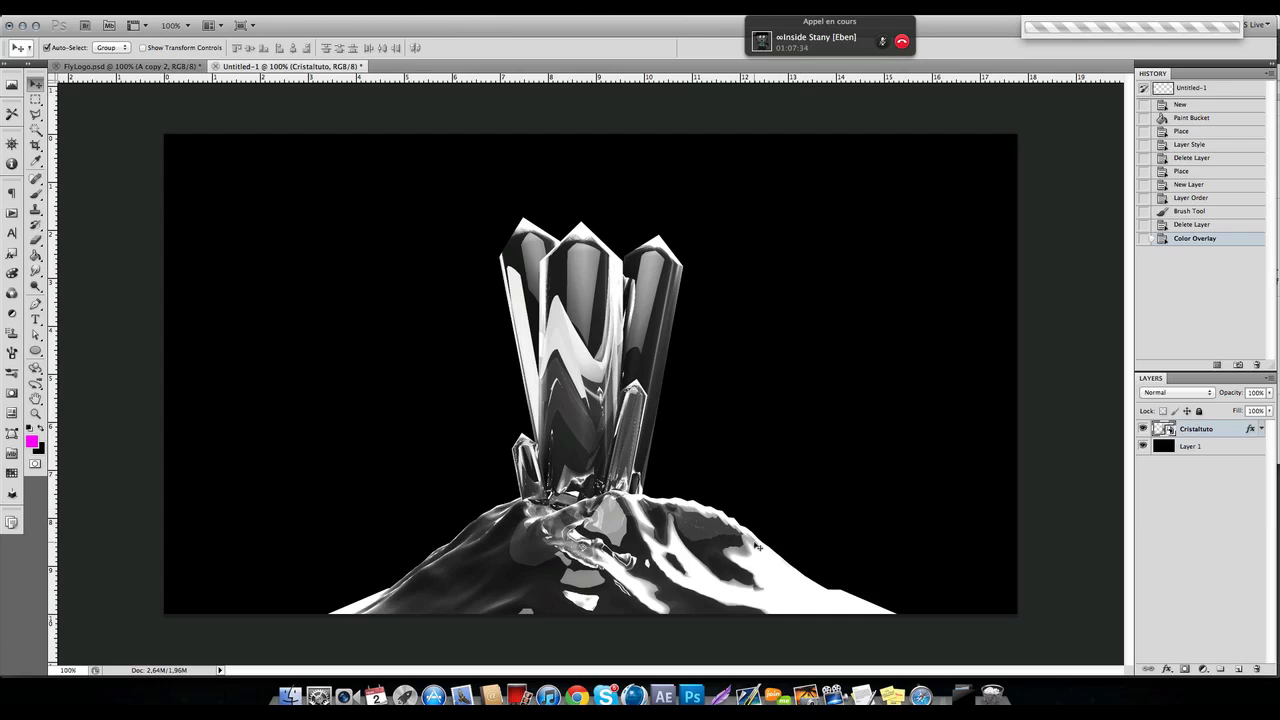
Add a new layer above Cristaltuto, choose the Brush tool, and set the foreground colour to white.
click(1240, 669)
click(35, 194)
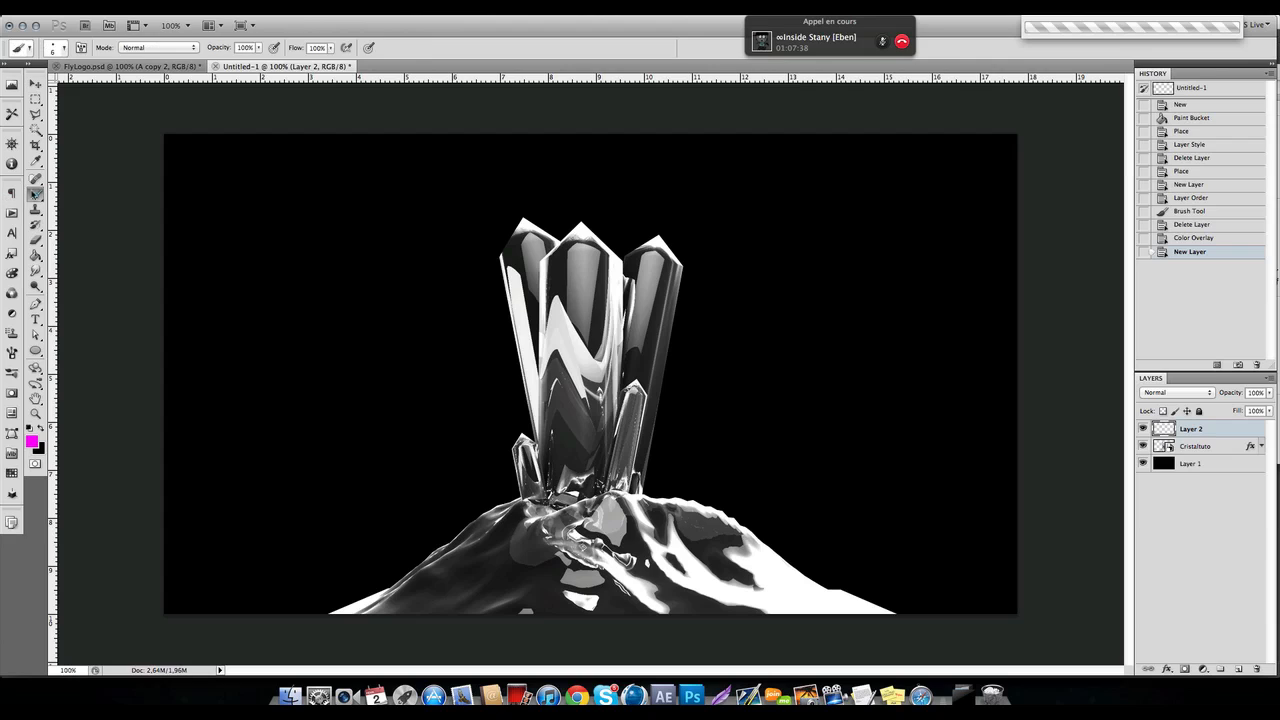
click(31, 440)
click(1010, 294)
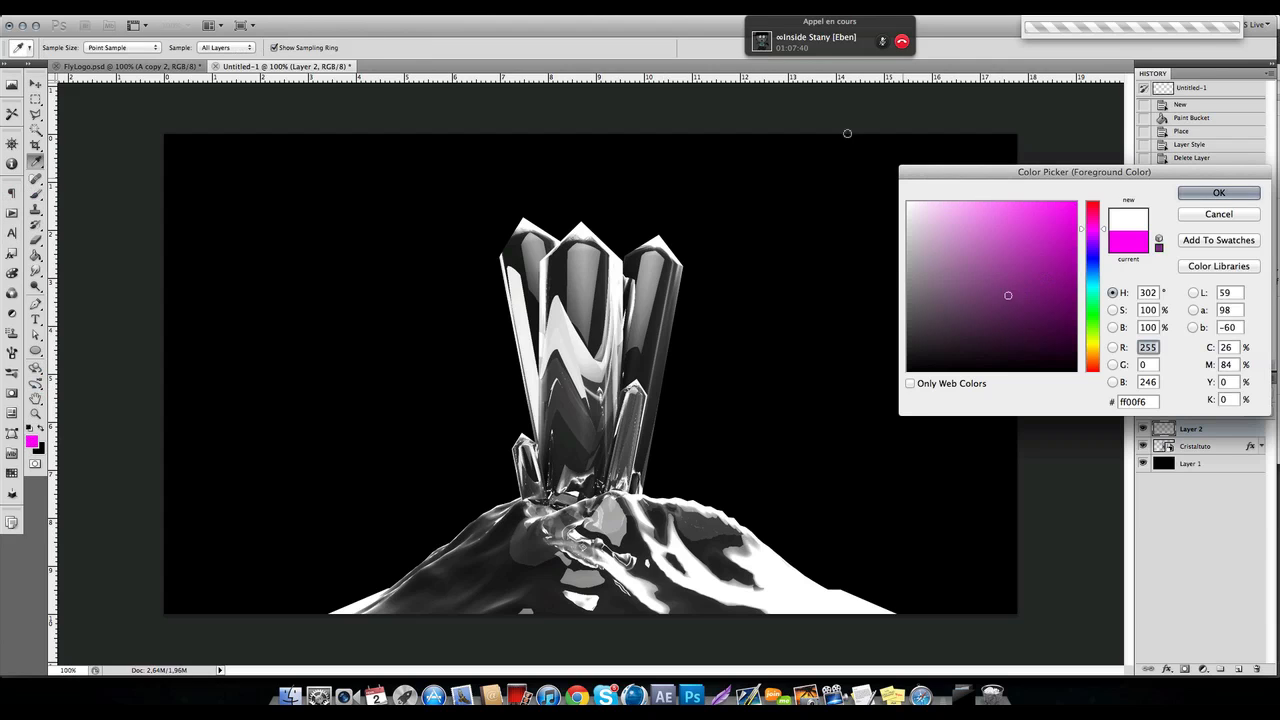
click(1219, 192)
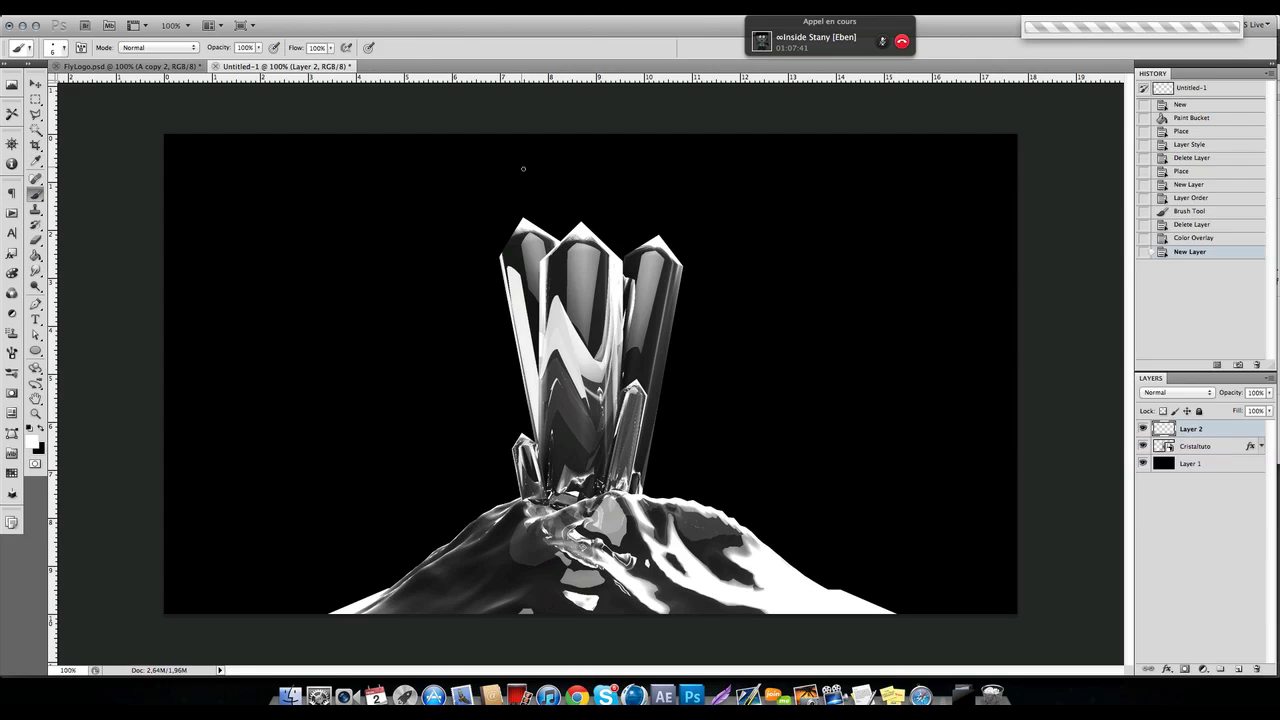
Set the brush to the soft round tip at a size of 52 px.
click(63, 50)
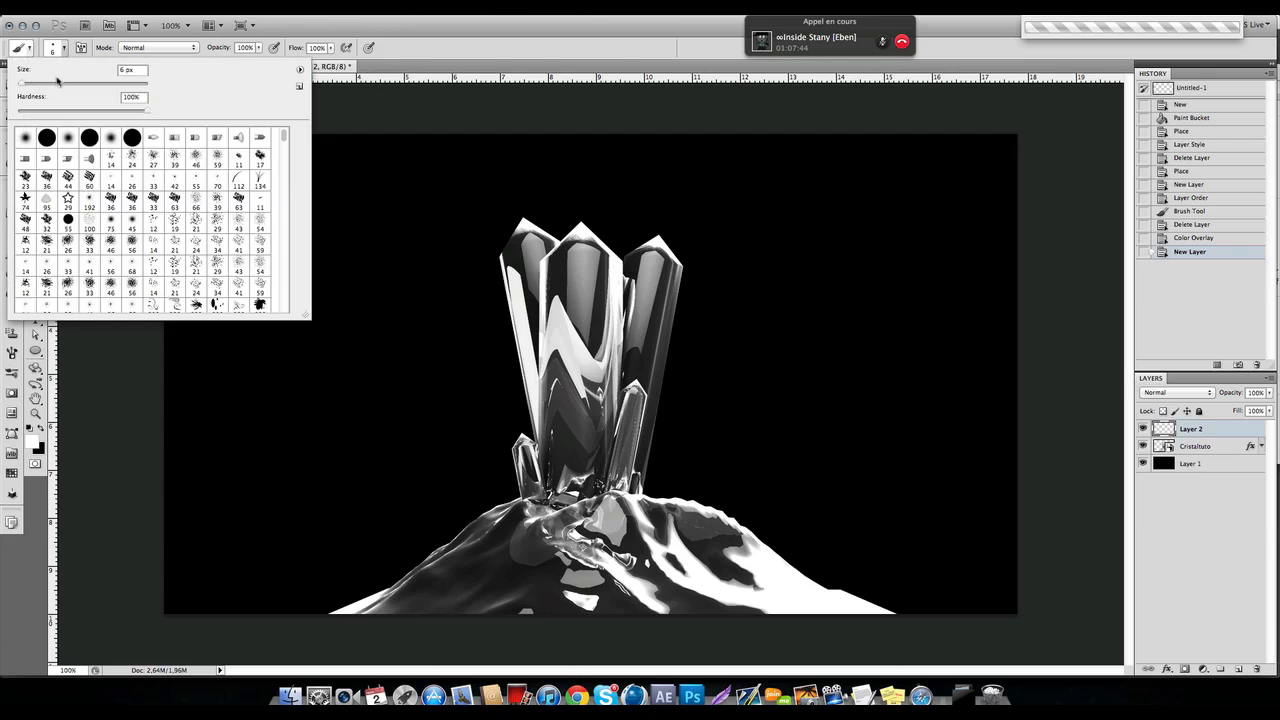
click(63, 49)
click(63, 49)
drag(36, 88, 31, 87)
click(25, 137)
drag(44, 87, 49, 87)
click(496, 260)
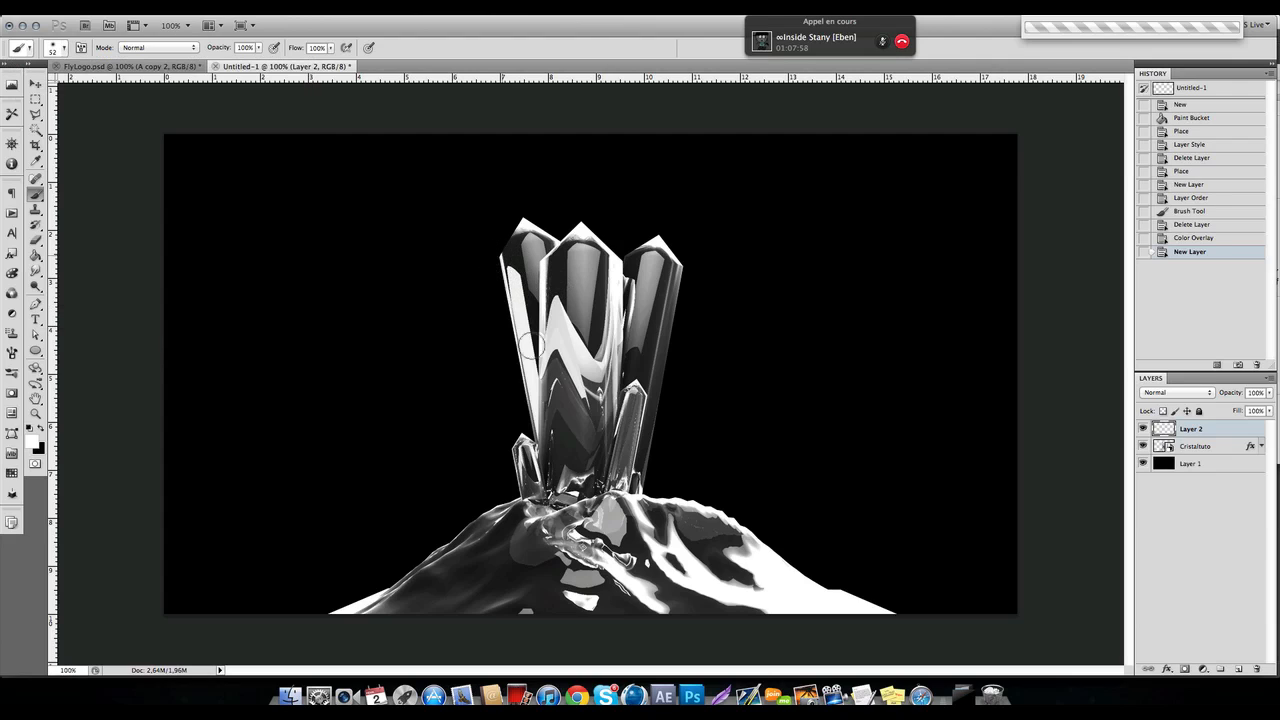
Dab soft white light spots along the crystals' edges and tips and over the terrain on Layer 2.
click(500, 257)
click(686, 297)
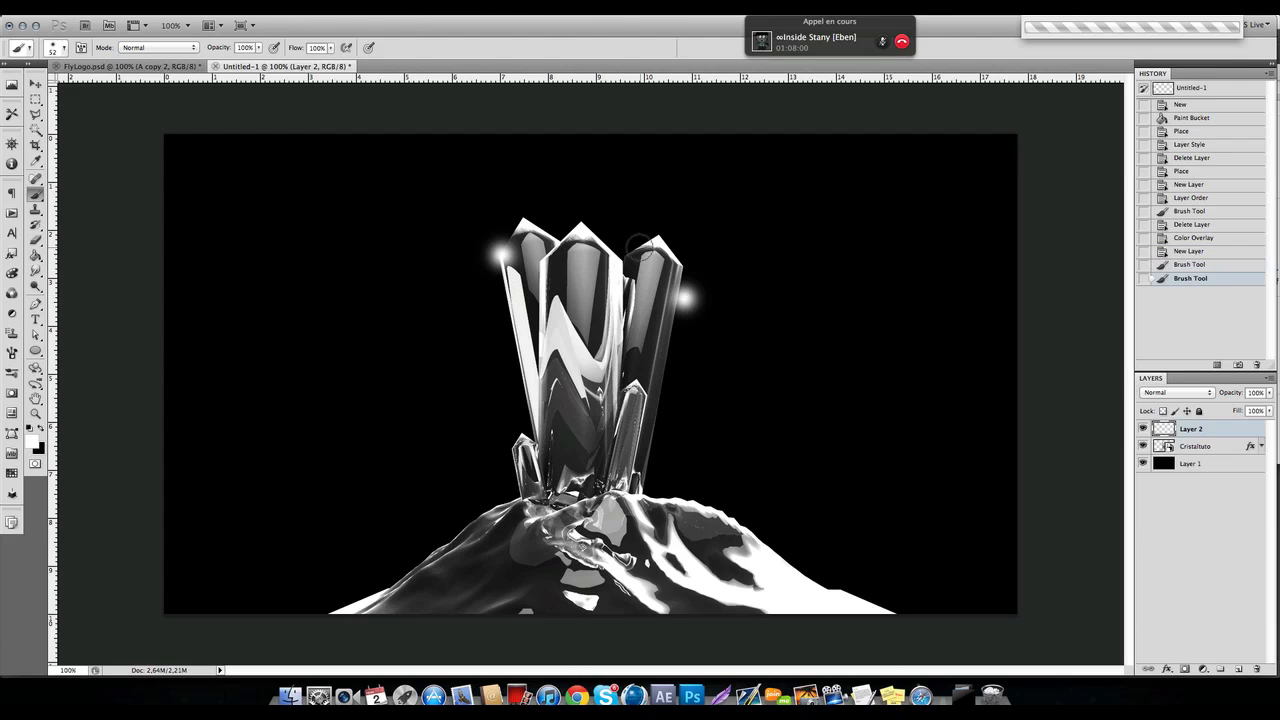
click(640, 238)
click(690, 496)
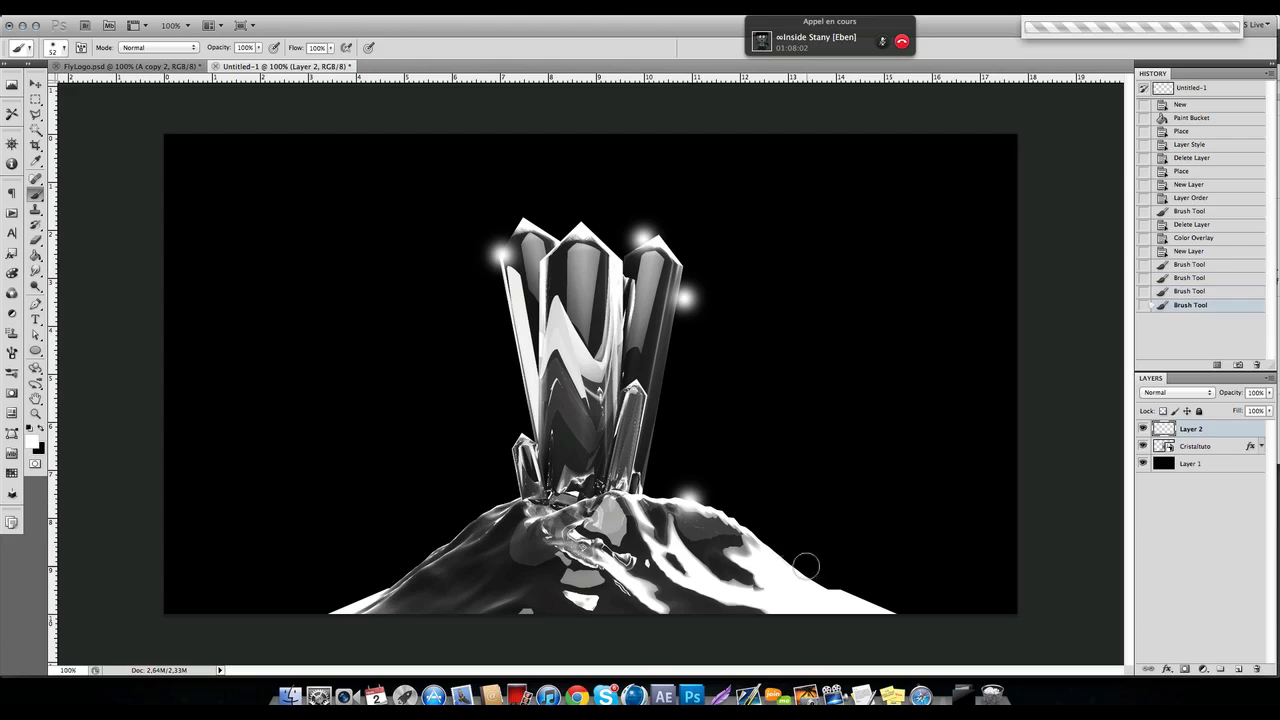
click(806, 566)
click(535, 432)
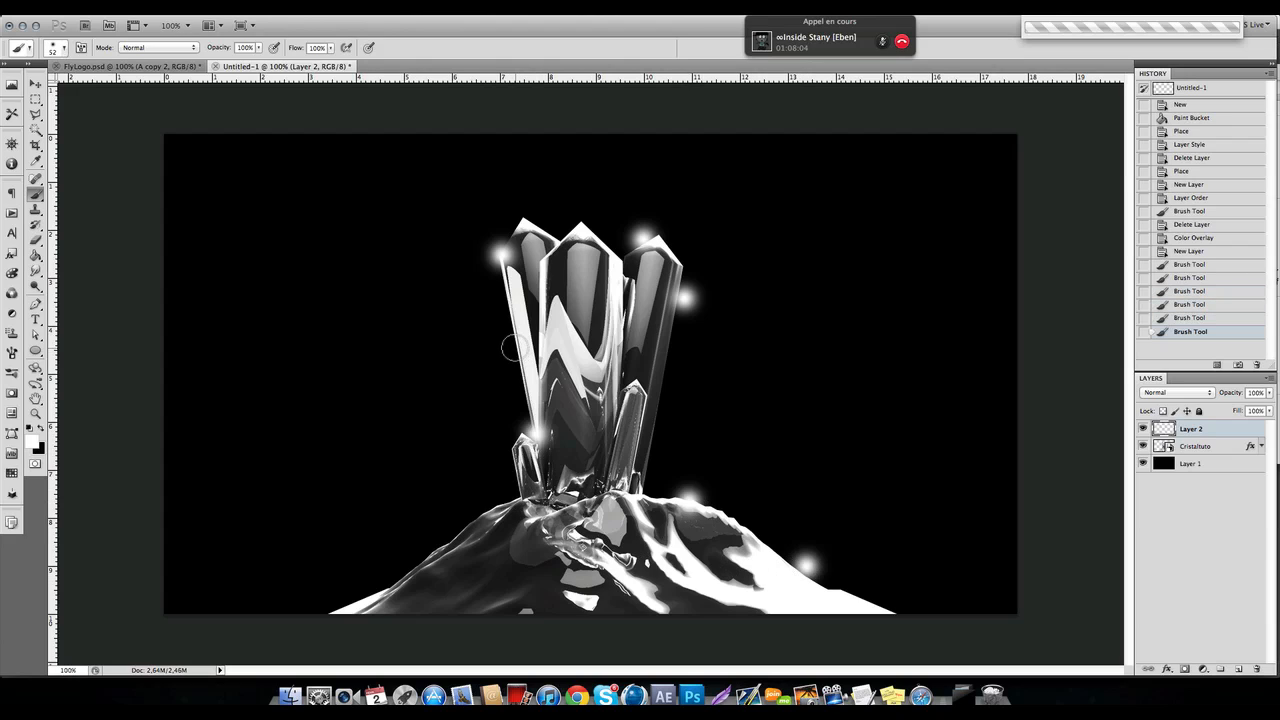
click(511, 347)
click(662, 370)
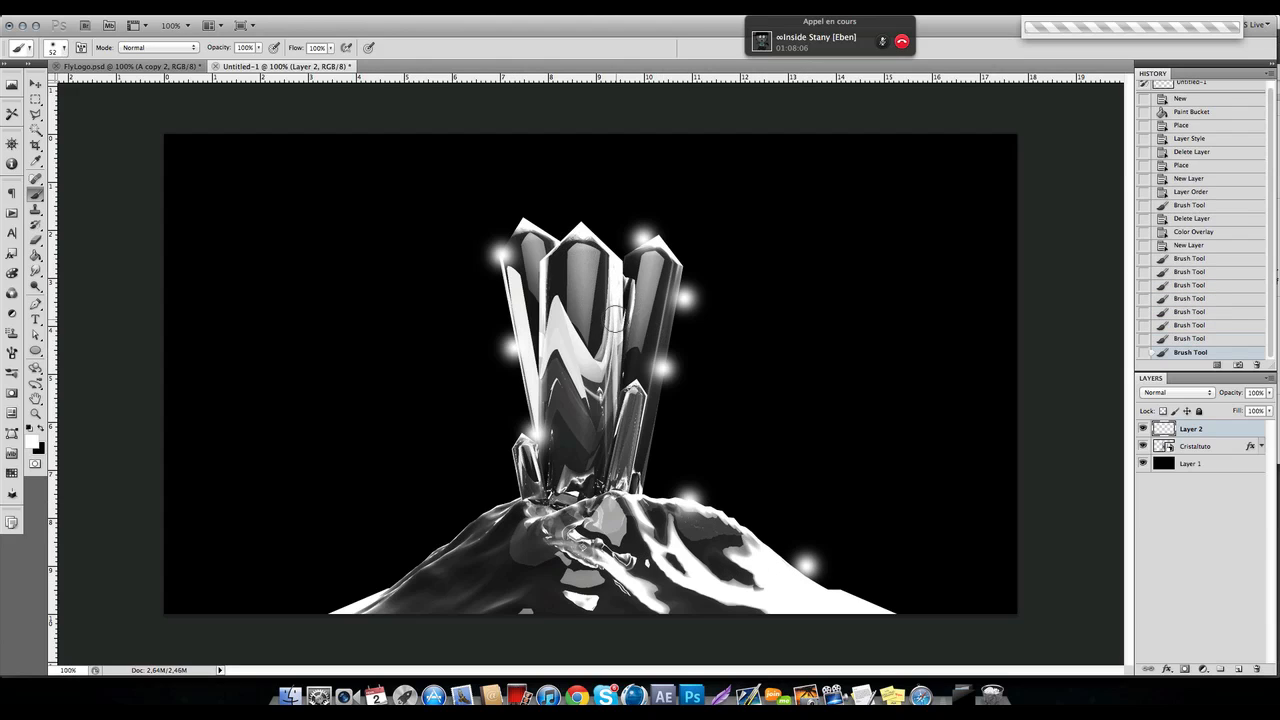
click(492, 524)
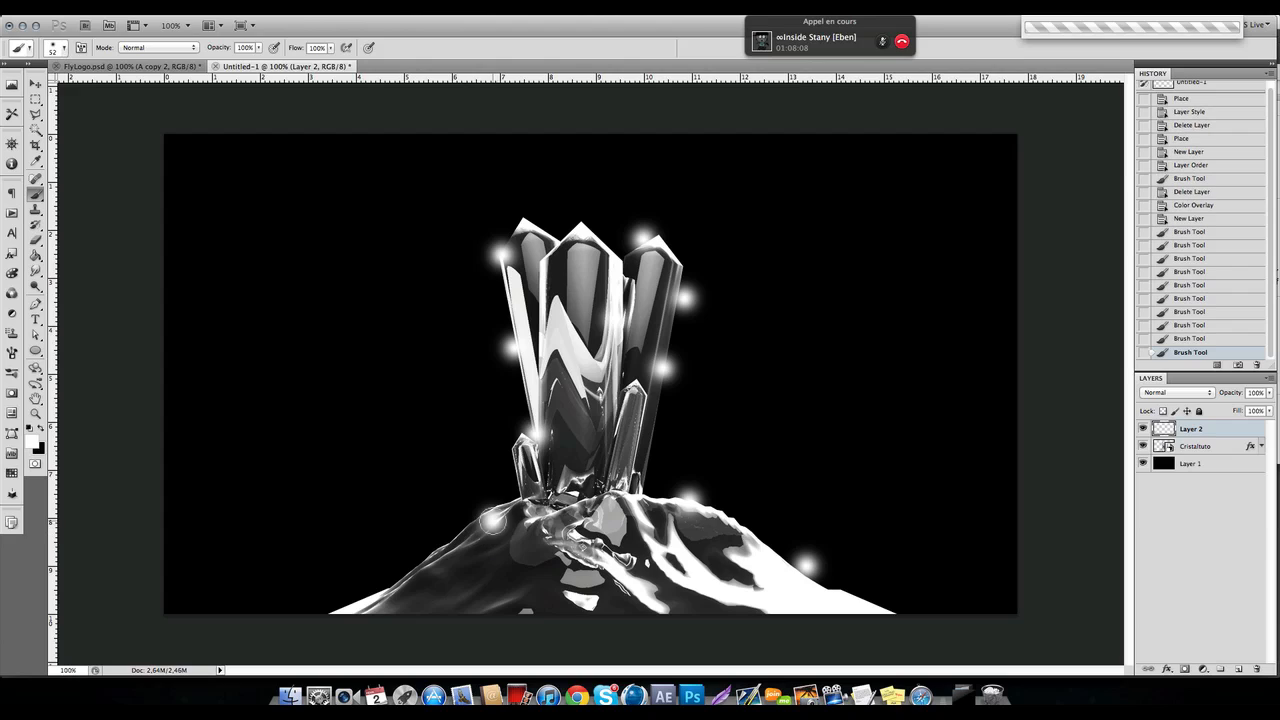
click(581, 226)
click(589, 341)
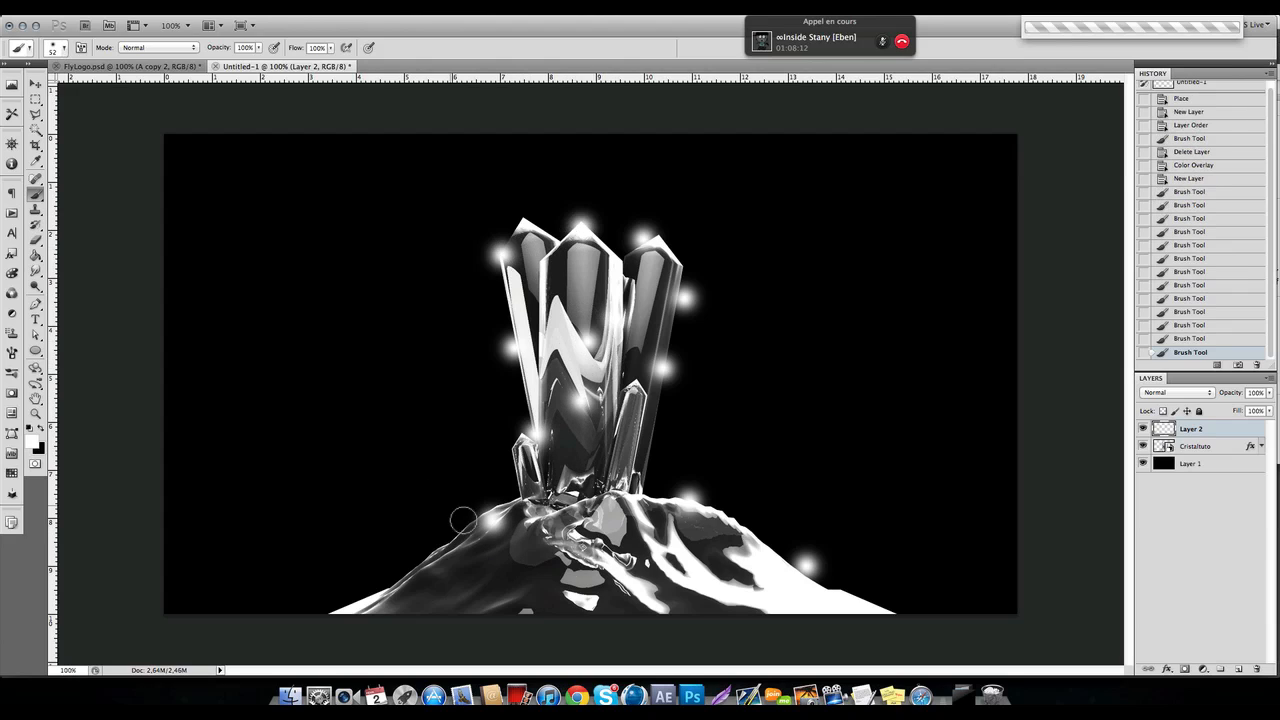
click(700, 552)
click(561, 555)
click(411, 576)
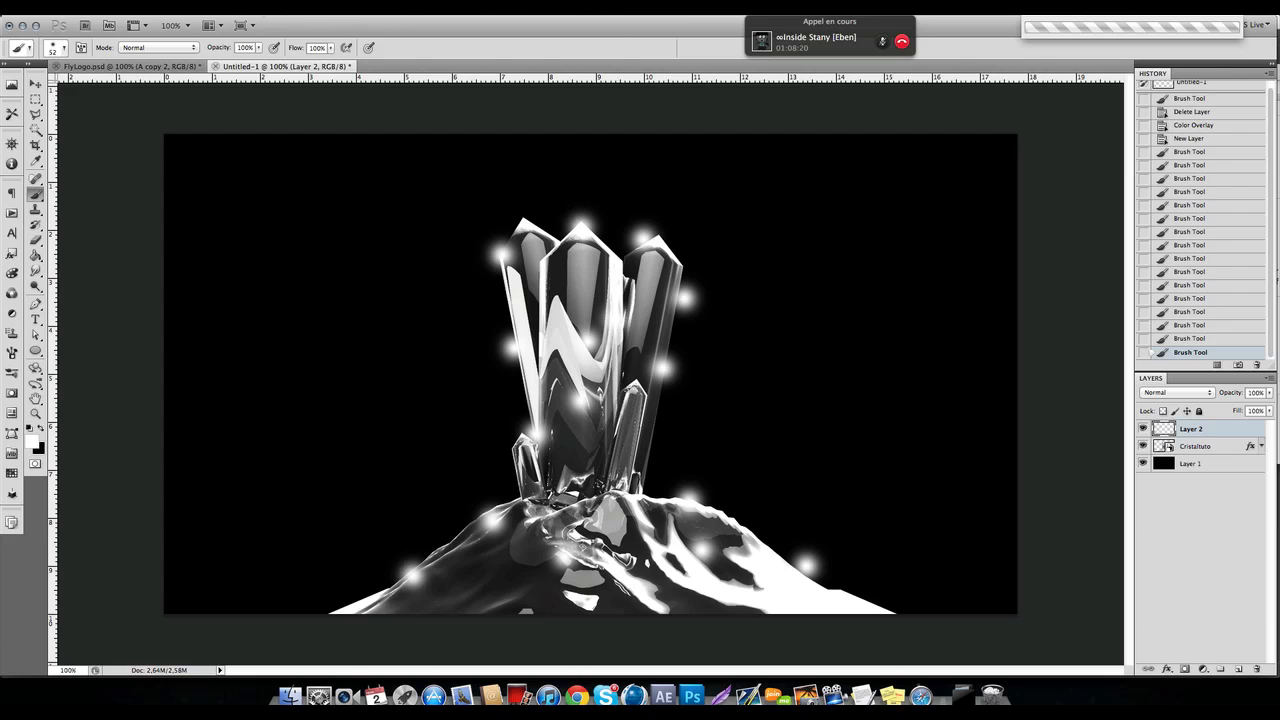
Apply a Gaussian Blur with a radius of 32.8 pixels to the white light spots on Layer 2.
click(284, 9)
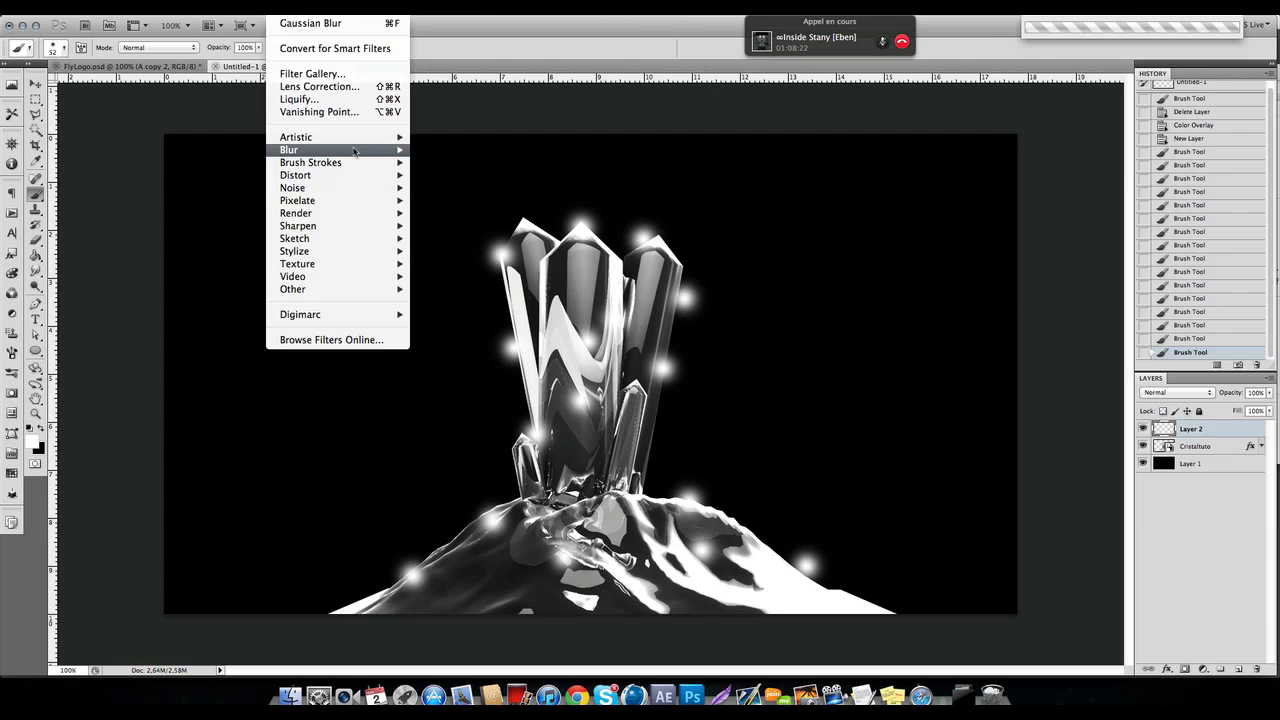
mouse_move(354, 151)
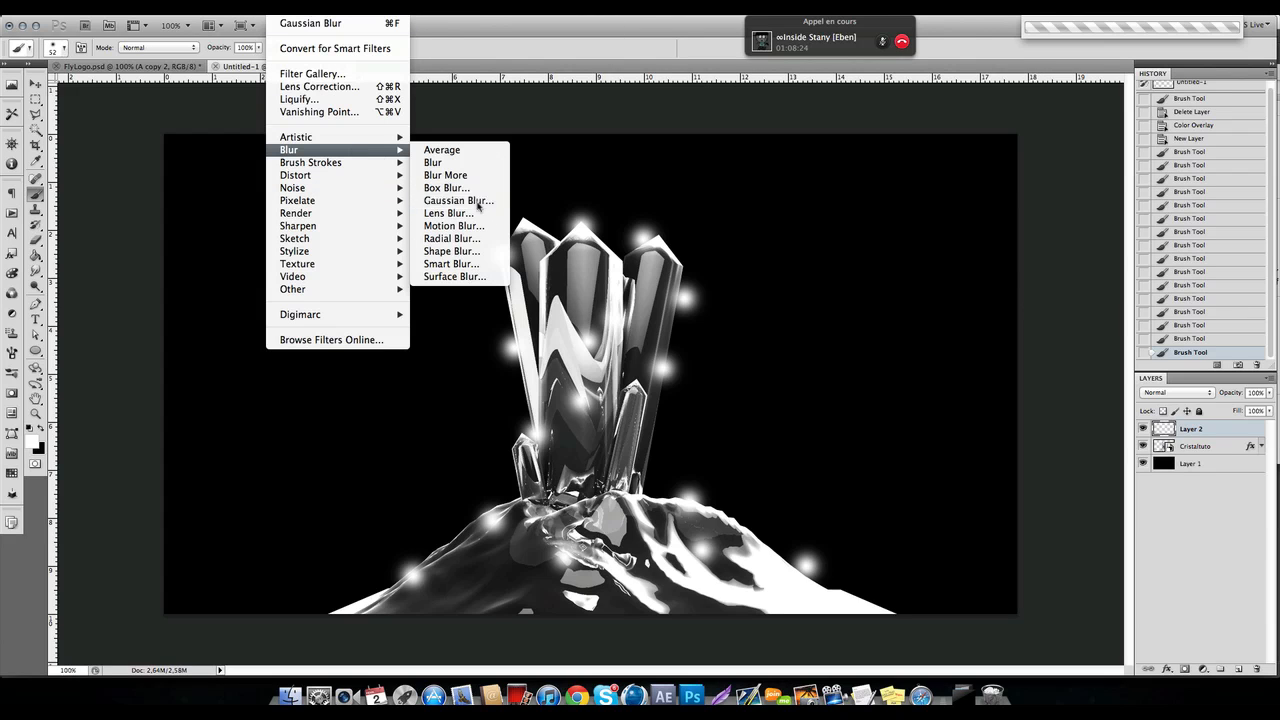
click(468, 200)
drag(1046, 302, 1022, 299)
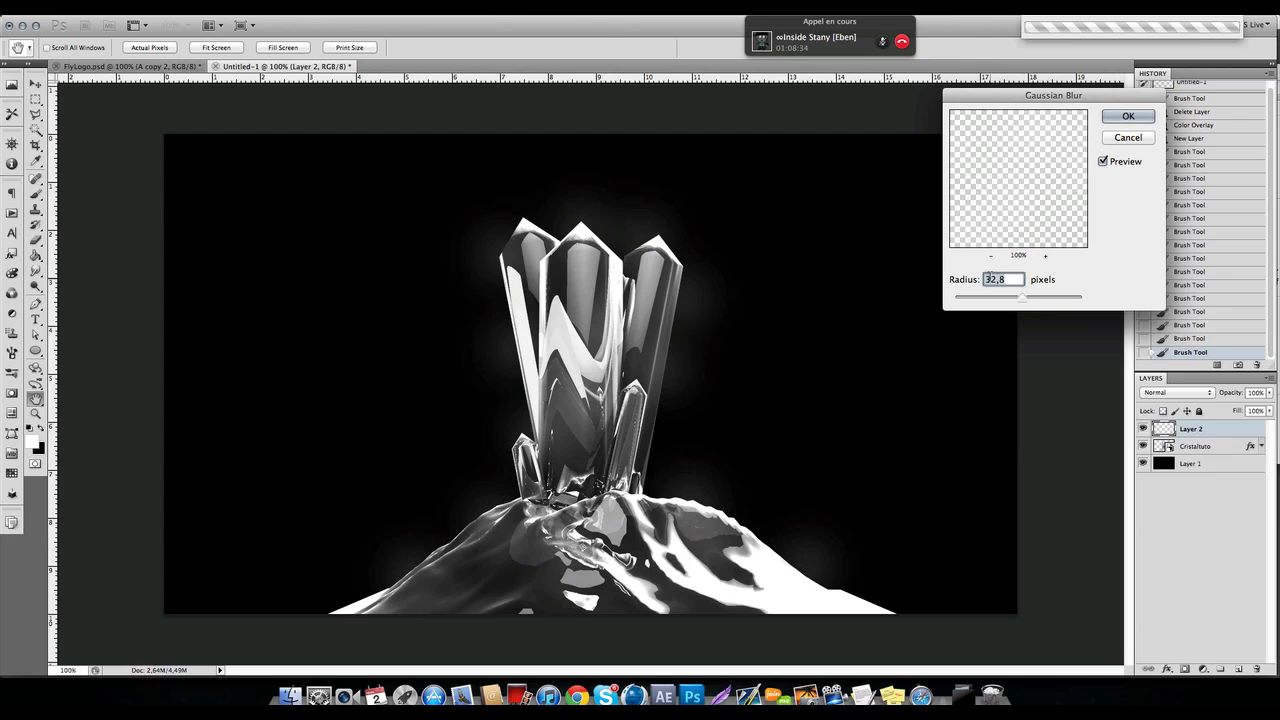
key(Return)
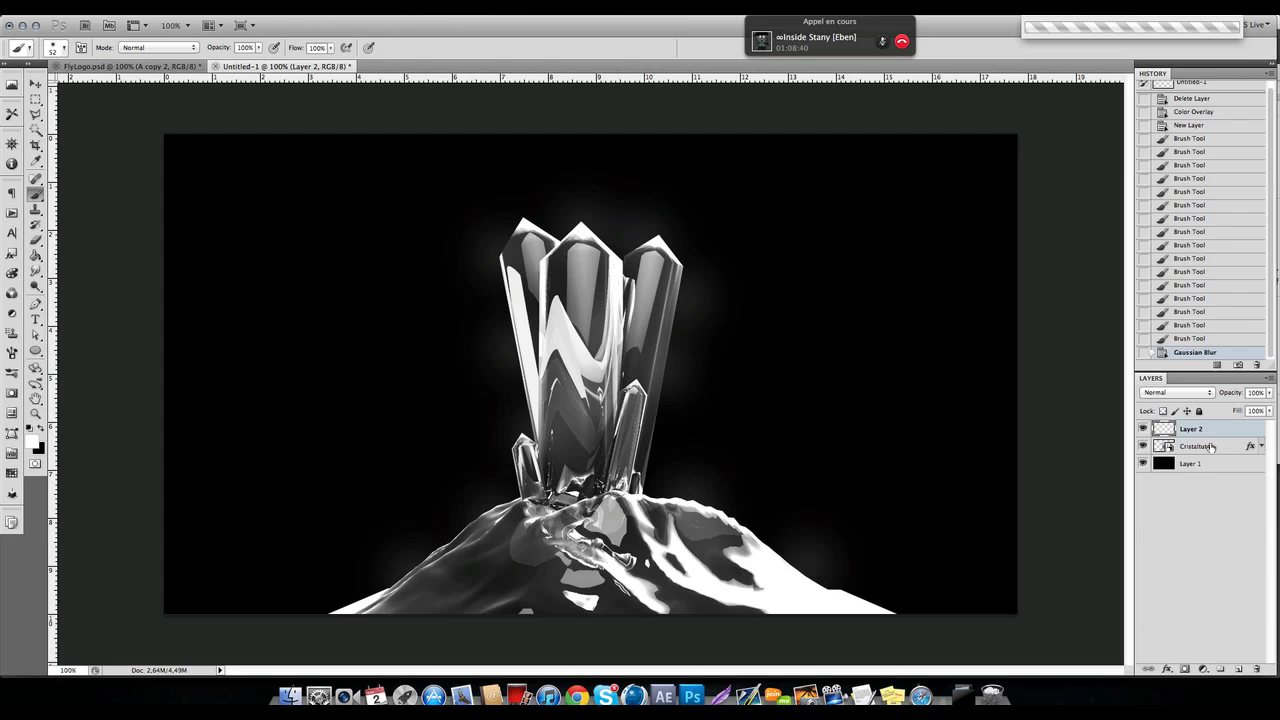
Duplicate the blurred light layer and set the copy's blend mode to Overlay.
key(super+j)
click(1178, 393)
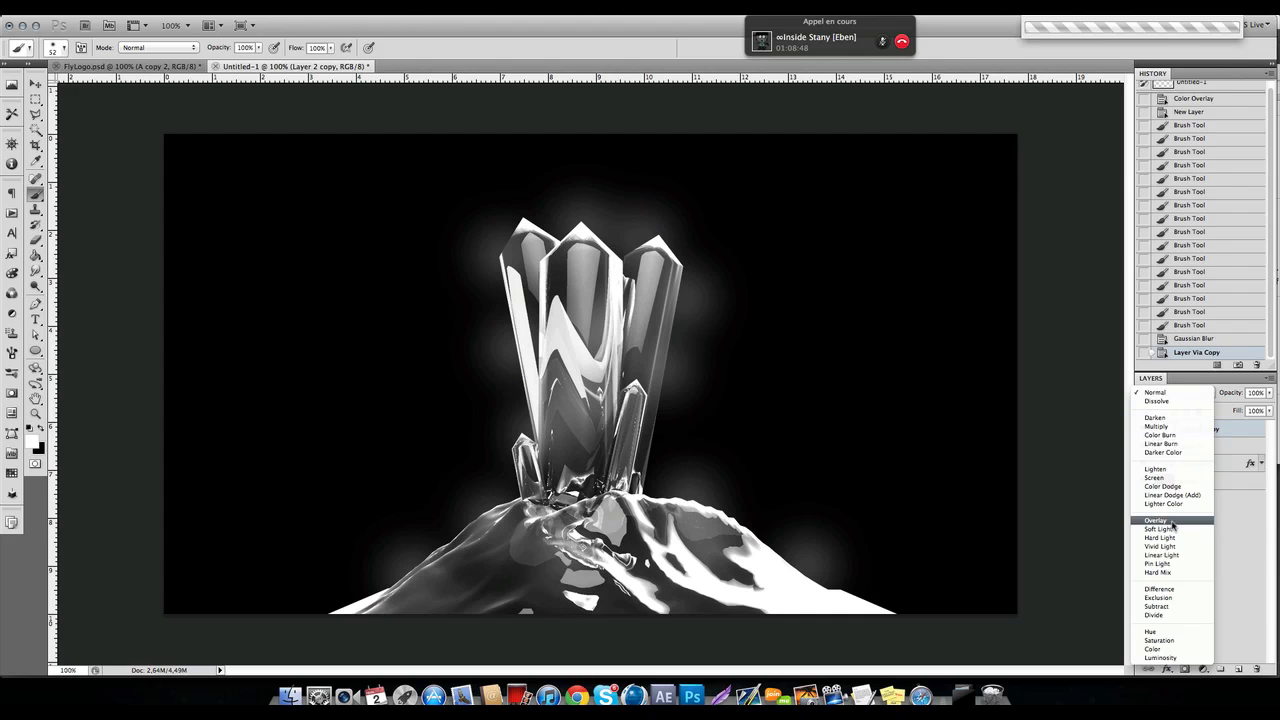
click(1160, 521)
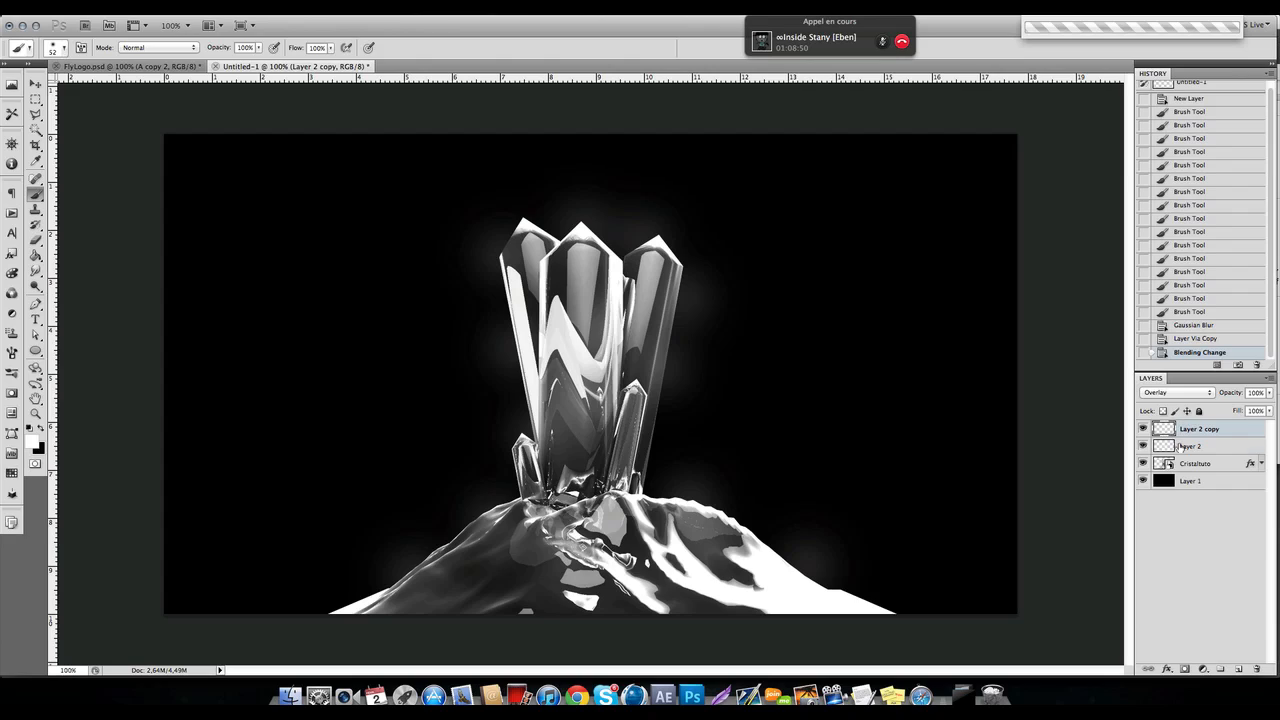
Reduce the opacity of the original blurred light layer, Layer 2, to 63%.
click(1182, 447)
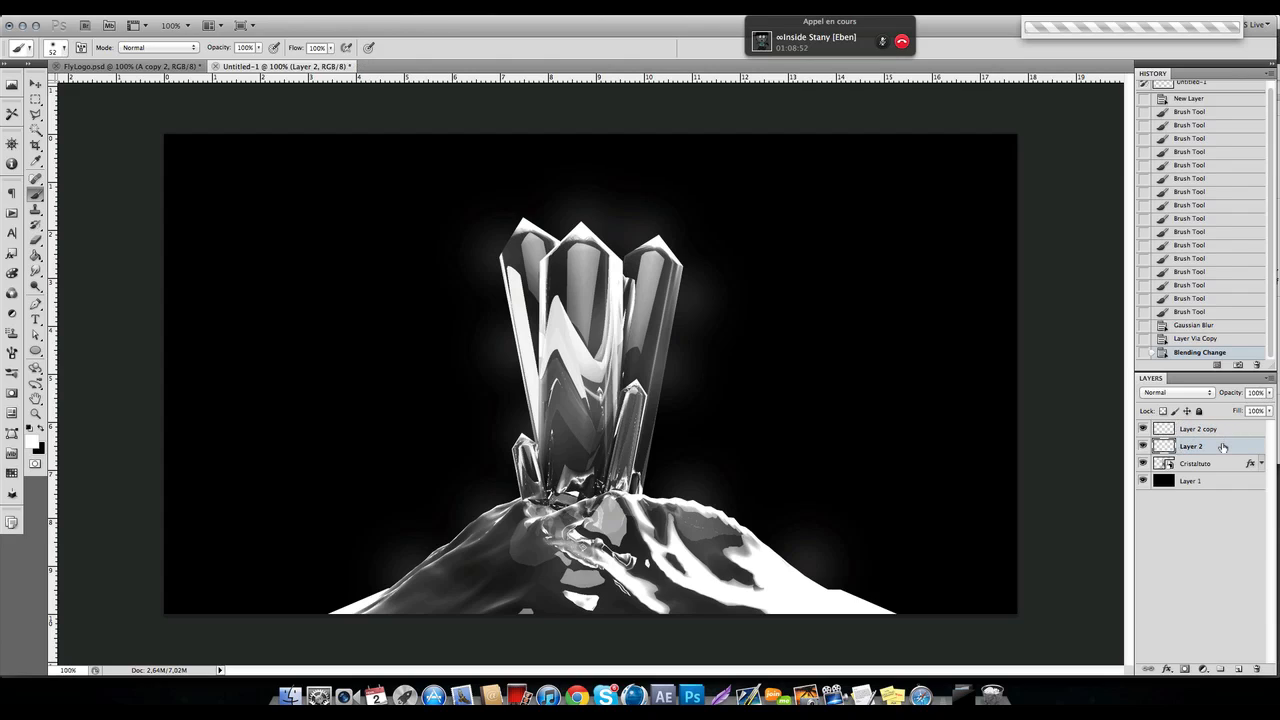
click(1269, 393)
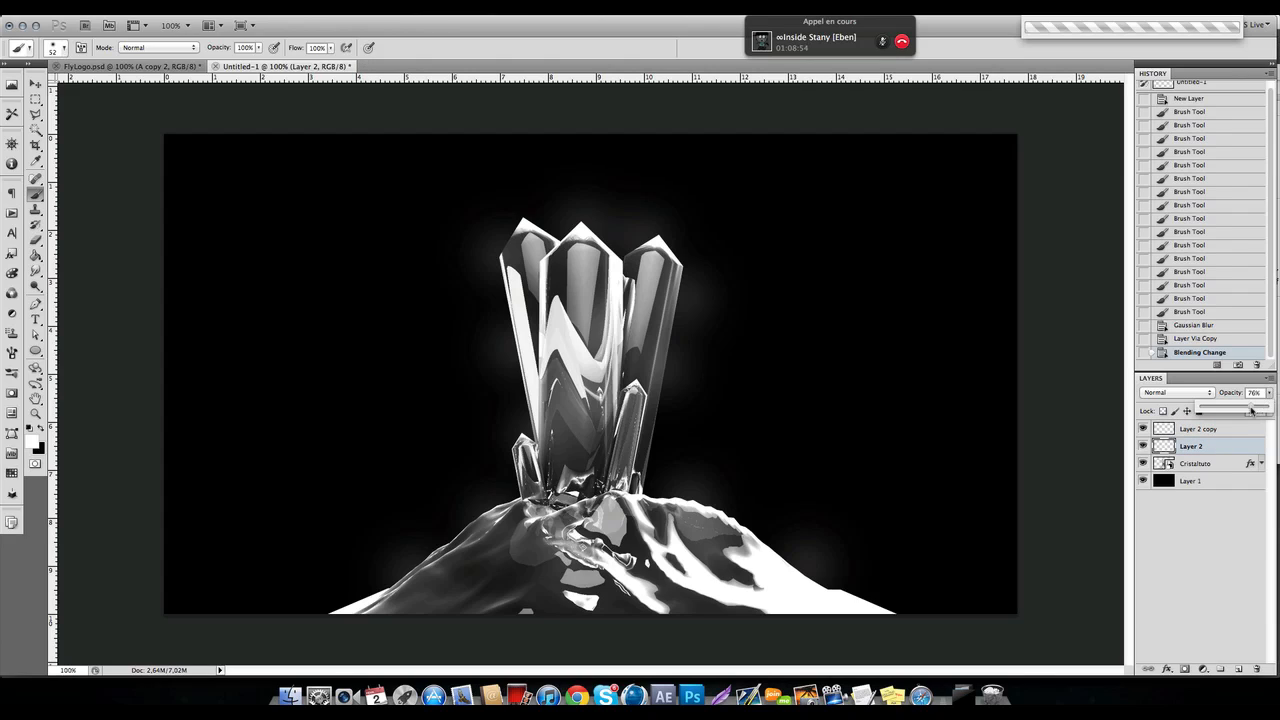
drag(1251, 410, 1242, 413)
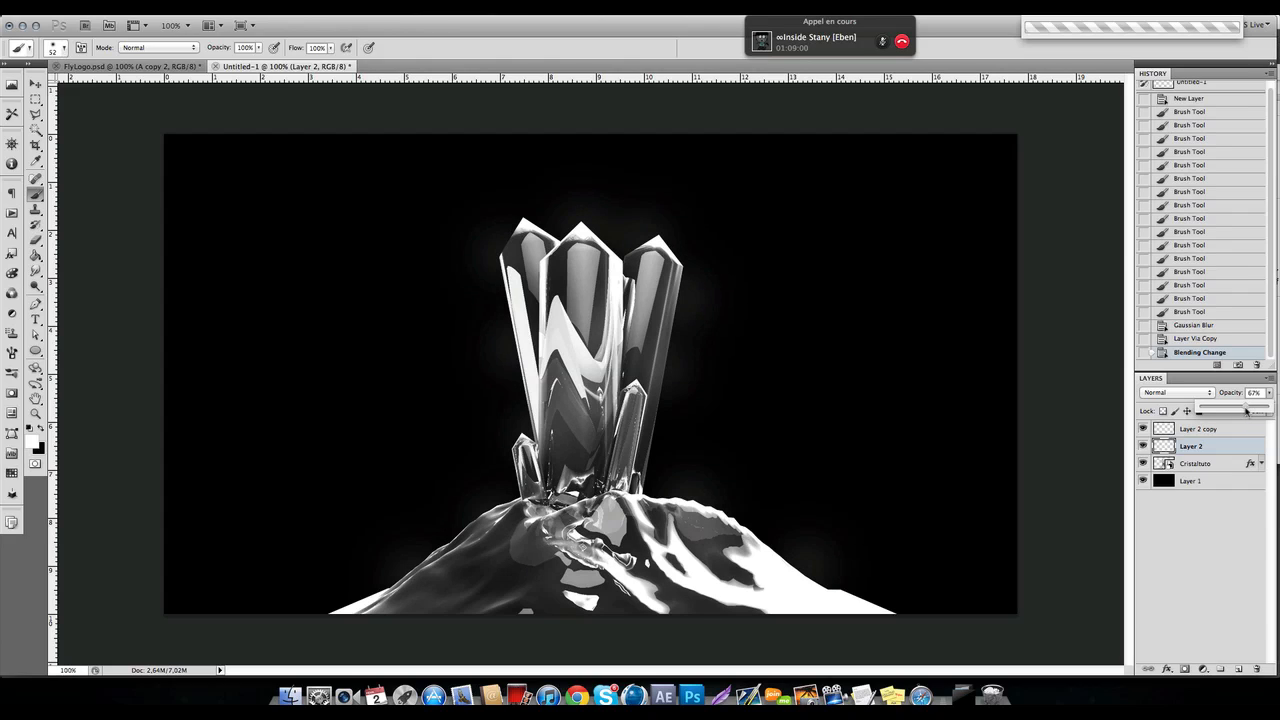
drag(1244, 411, 1244, 411)
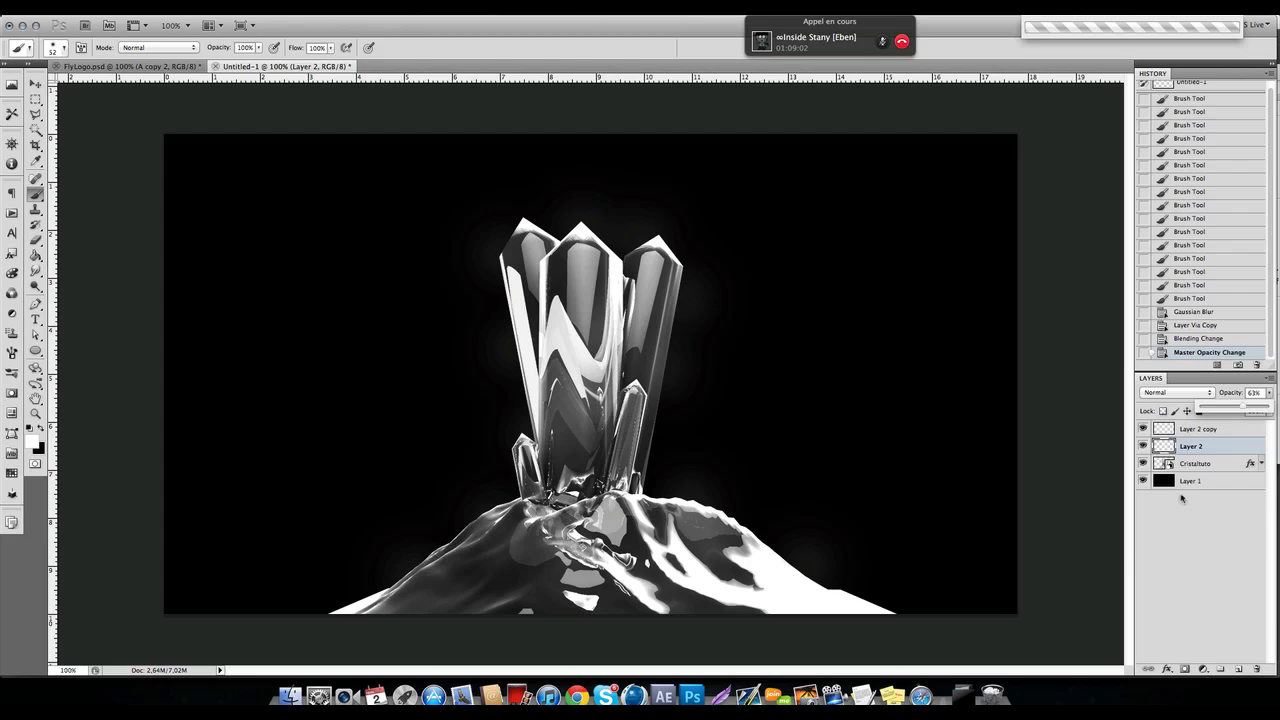
Add a new layer directly above Cristaltuto and set the foreground colour to pale blue e2f7ff.
click(1215, 465)
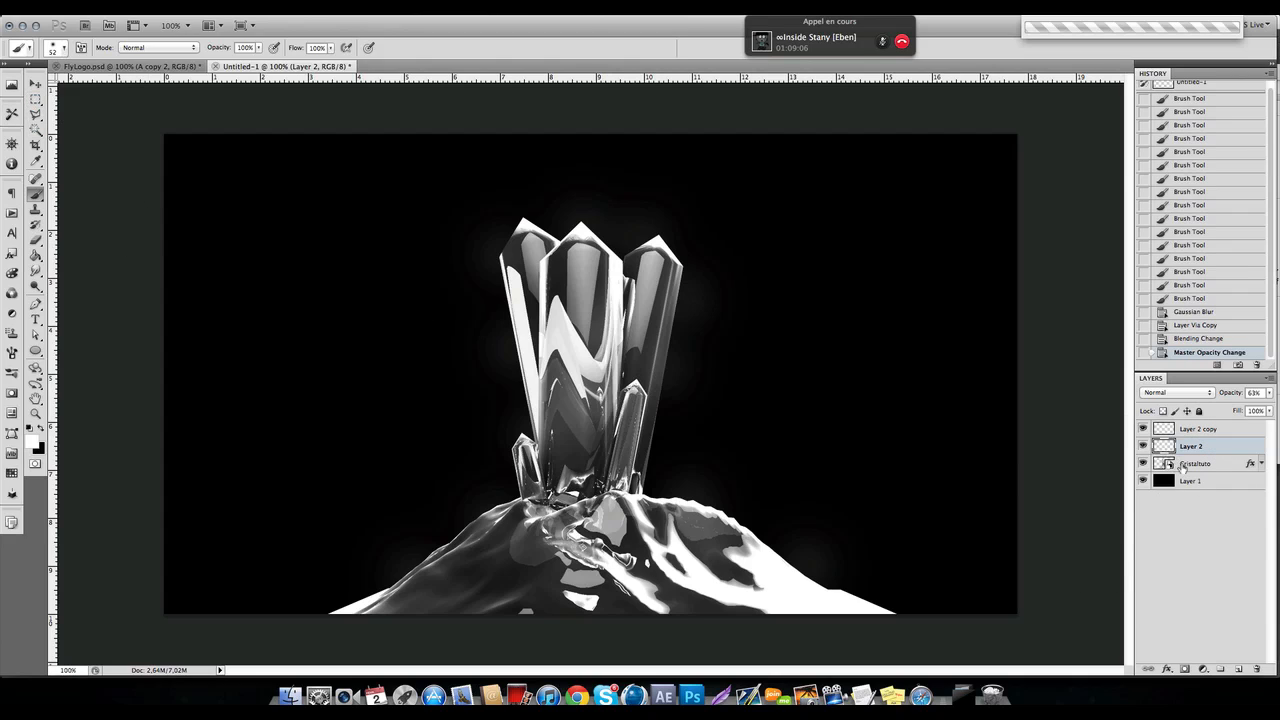
click(1215, 464)
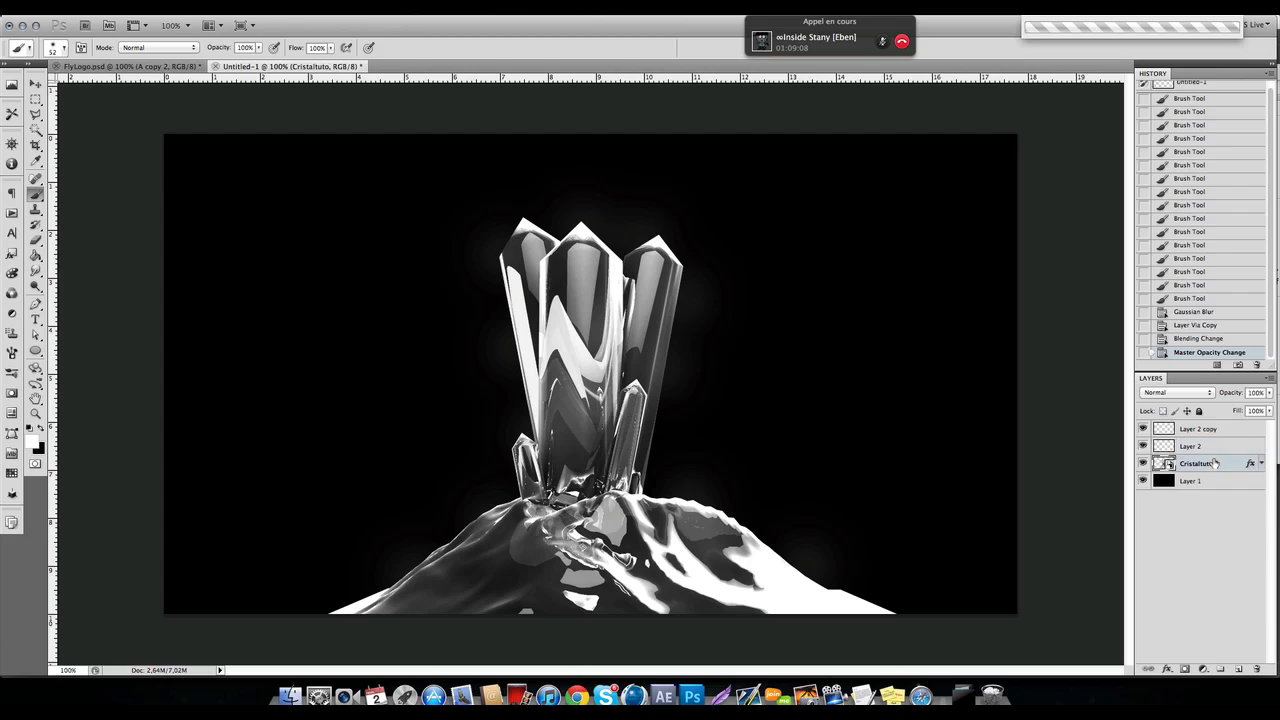
click(1239, 670)
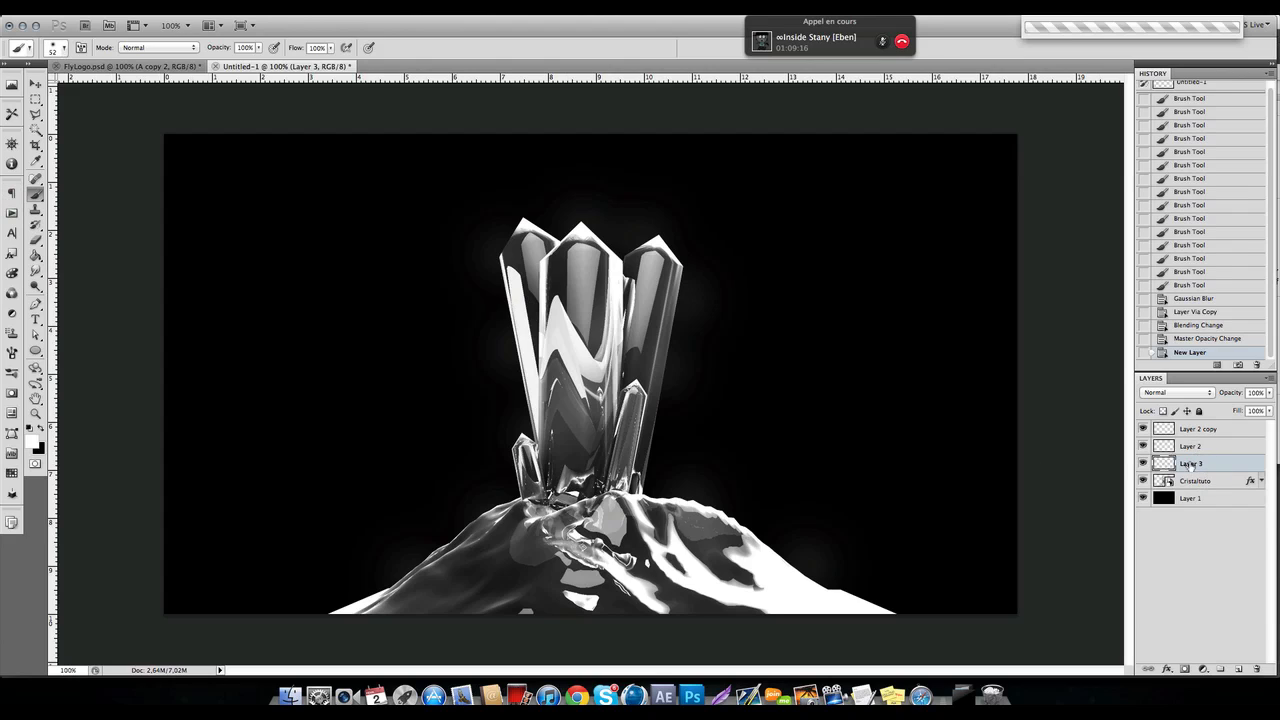
click(36, 444)
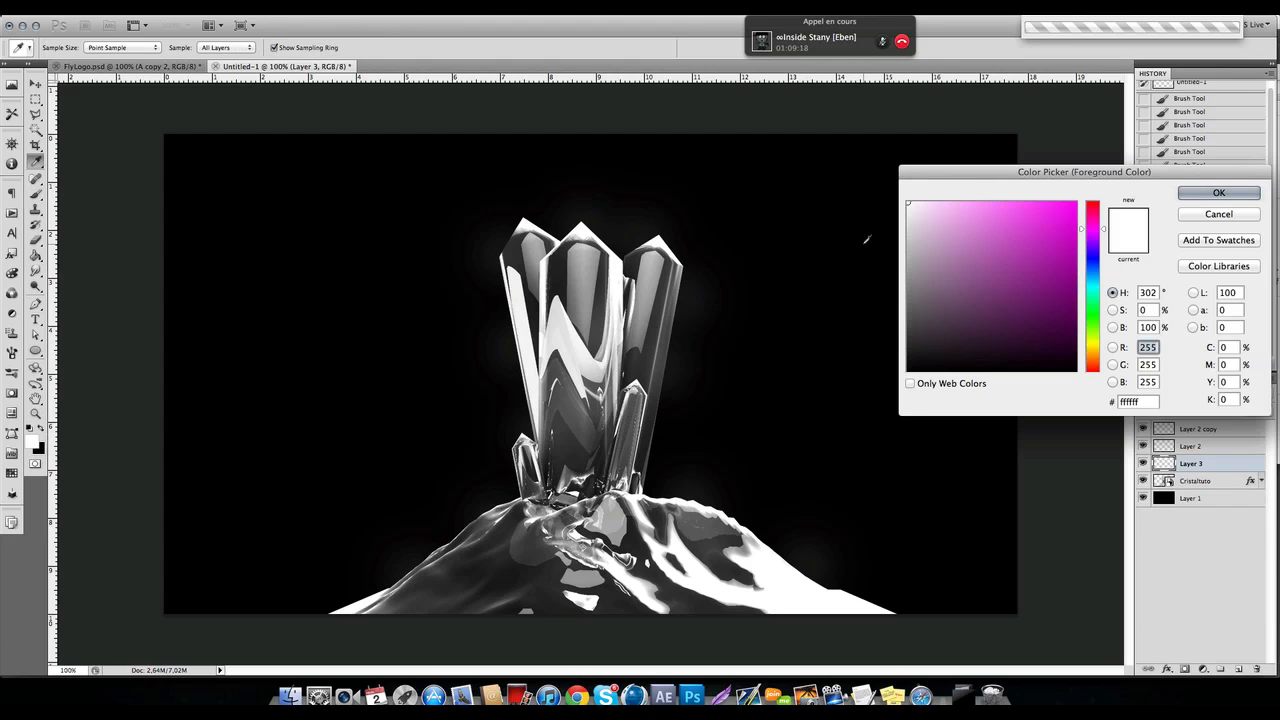
drag(924, 218, 926, 203)
click(1090, 277)
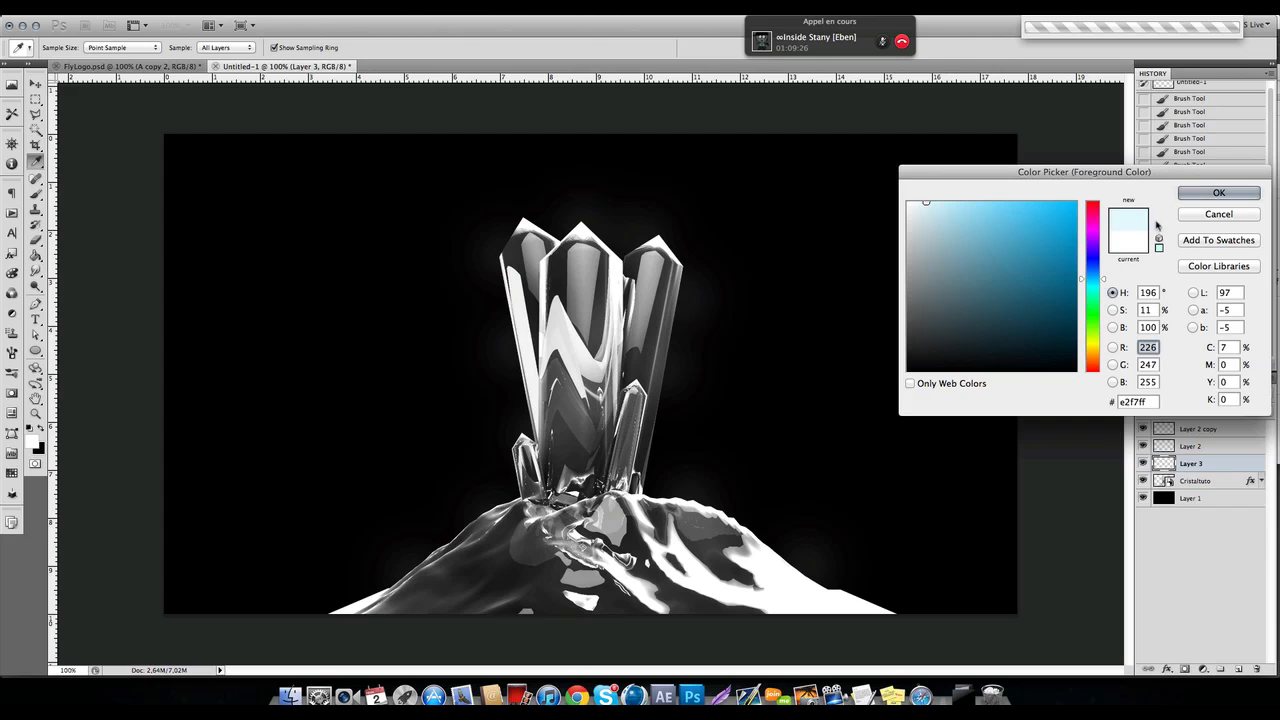
click(1218, 192)
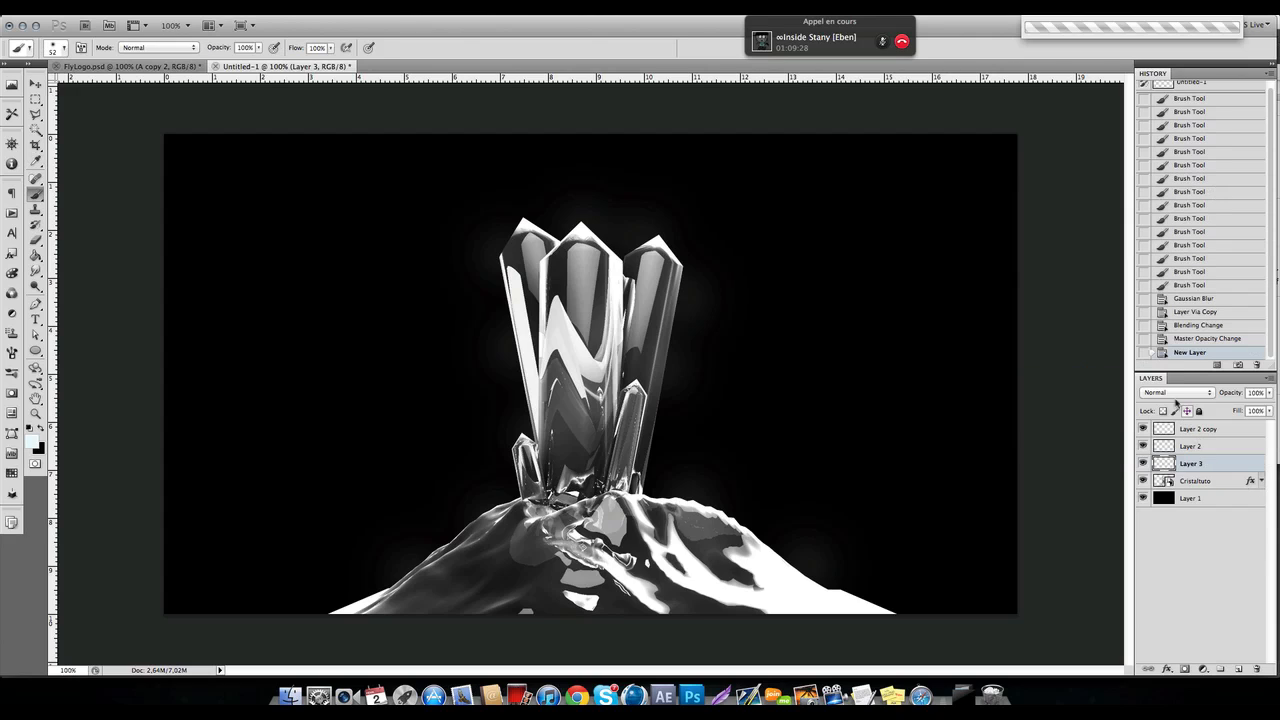
Clip Layer 3 to the Cristaltuto layer and brush the pale blue over the crystals and terrain.
right_click(1221, 467)
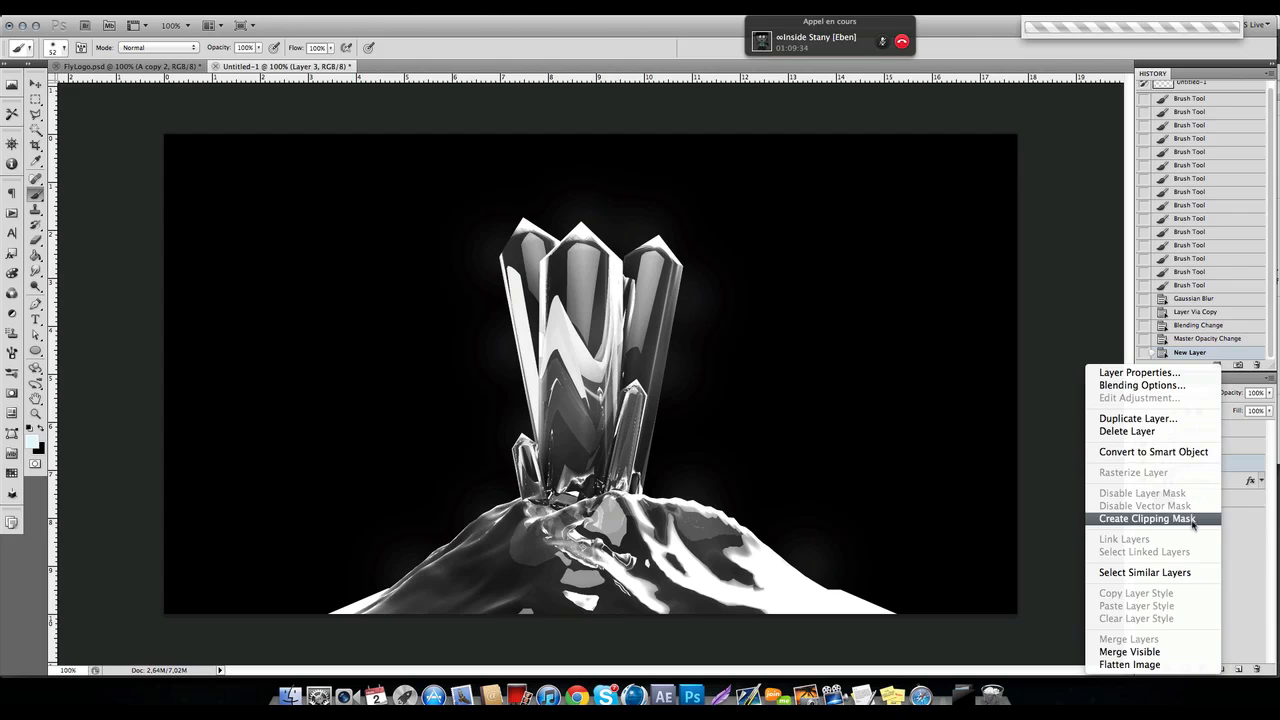
click(1147, 518)
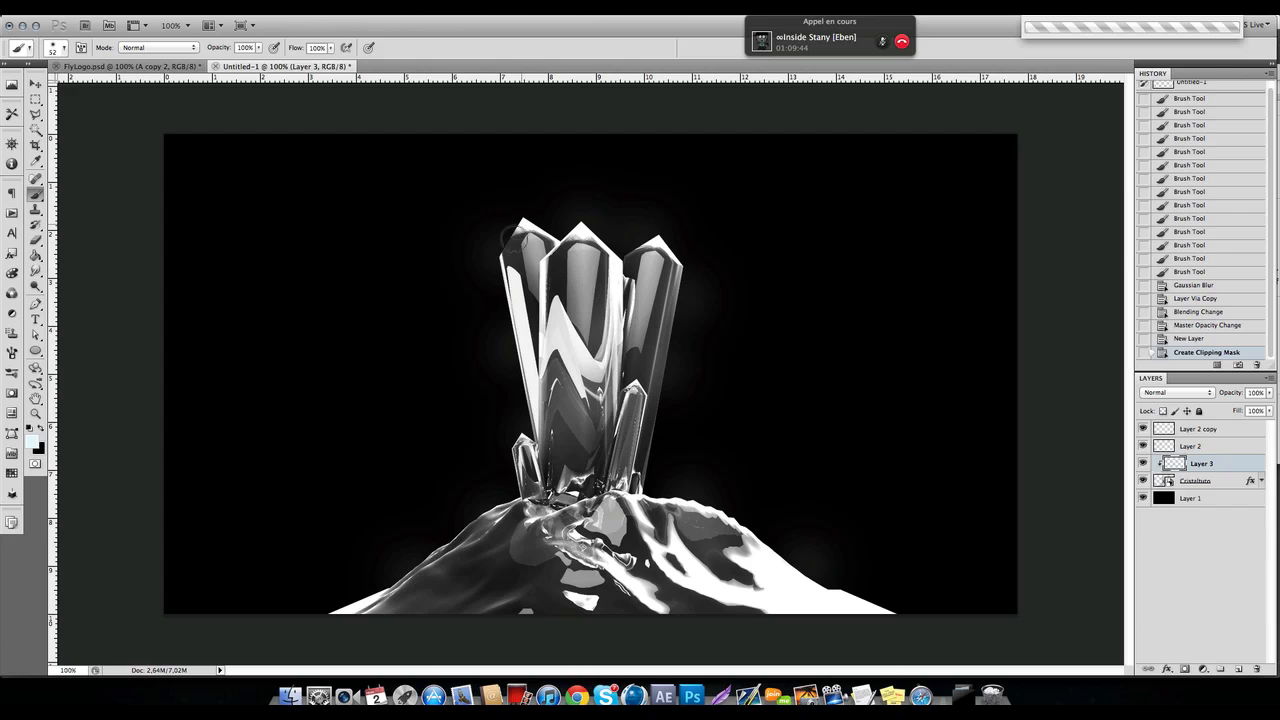
mouse_move(510, 236)
mouse_down()
mouse_move(515, 385)
mouse_move(552, 460)
mouse_move(578, 250)
mouse_move(600, 515)
mouse_move(625, 555)
mouse_move(660, 250)
mouse_move(630, 627)
mouse_move(724, 568)
mouse_move(425, 642)
mouse_move(924, 565)
mouse_move(806, 531)
mouse_move(515, 505)
mouse_move(409, 477)
mouse_move(607, 420)
mouse_move(729, 251)
mouse_move(1049, 283)
mouse_up()
Set Layer 3's blend mode to Overlay, compare the image with and without it, and reduce its opacity to 61%.
click(1180, 393)
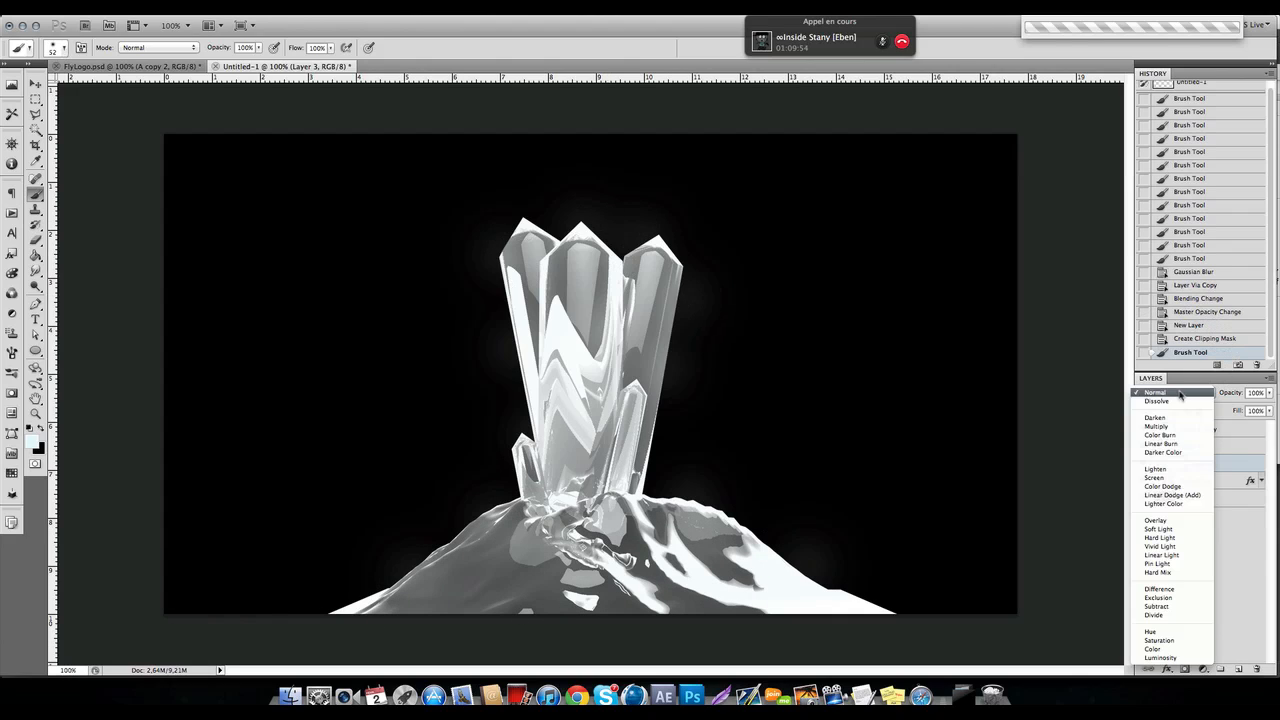
click(1158, 520)
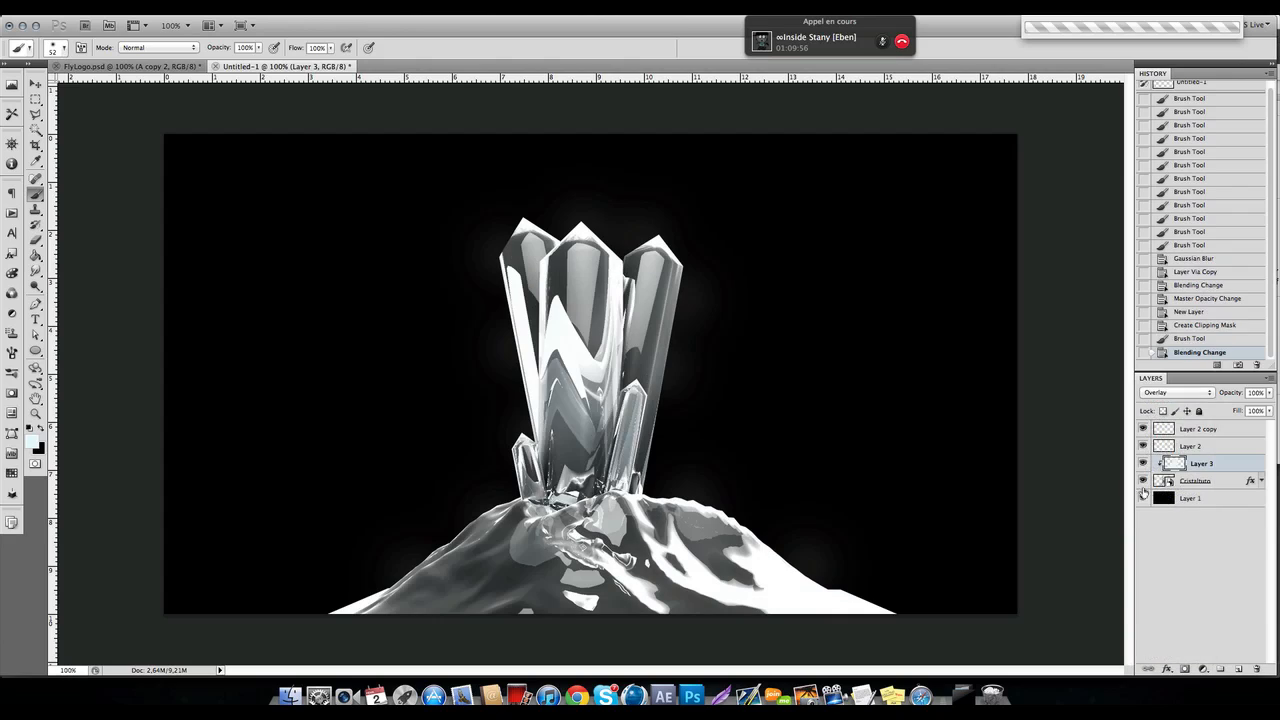
click(1143, 464)
click(1143, 464)
click(1270, 393)
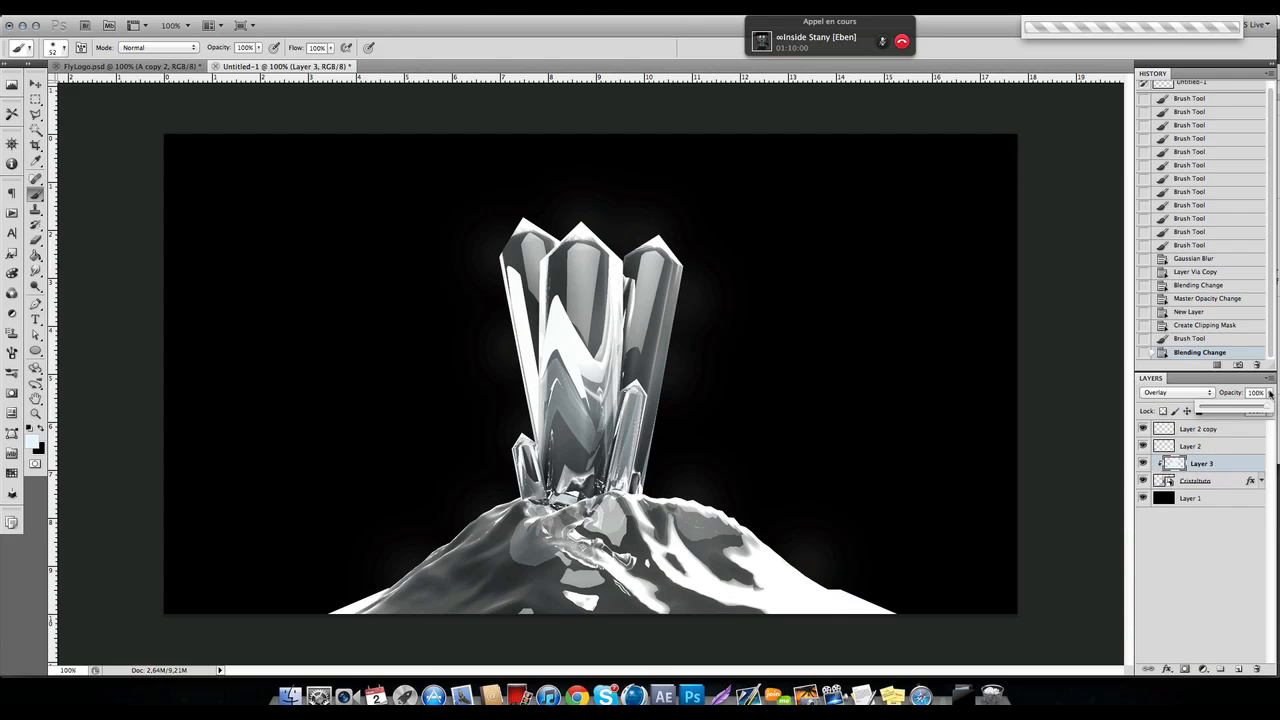
mouse_move(1251, 411)
mouse_down()
mouse_move(1226, 411)
mouse_move(1242, 411)
mouse_up()
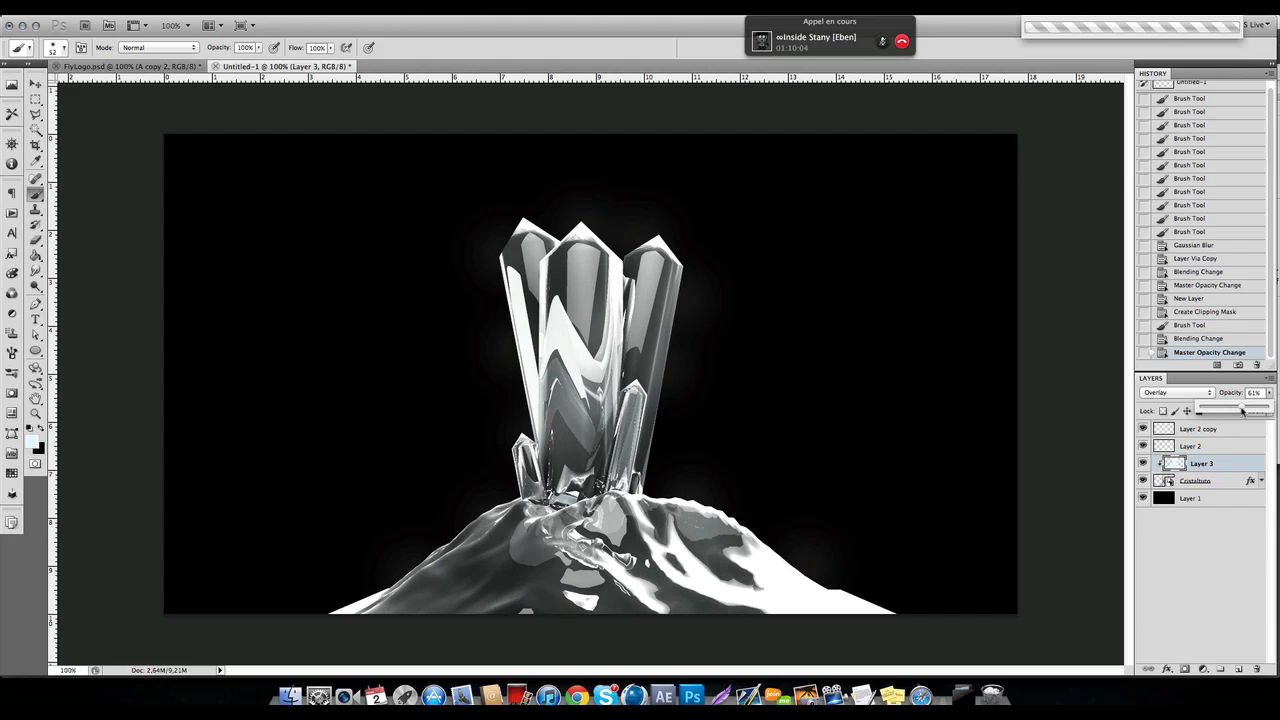
click(1222, 470)
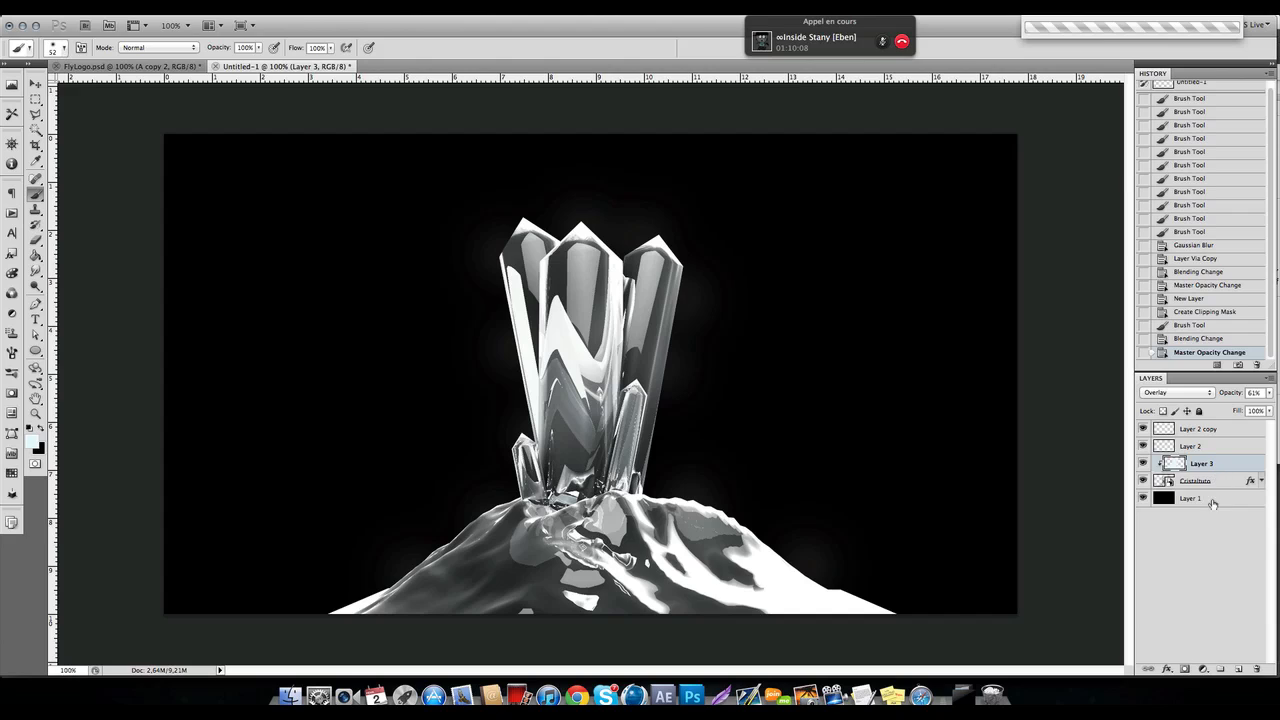
Duplicate the Cristaltuto layer and place the original above Layer 3, leaving the copy beneath it.
click(1216, 485)
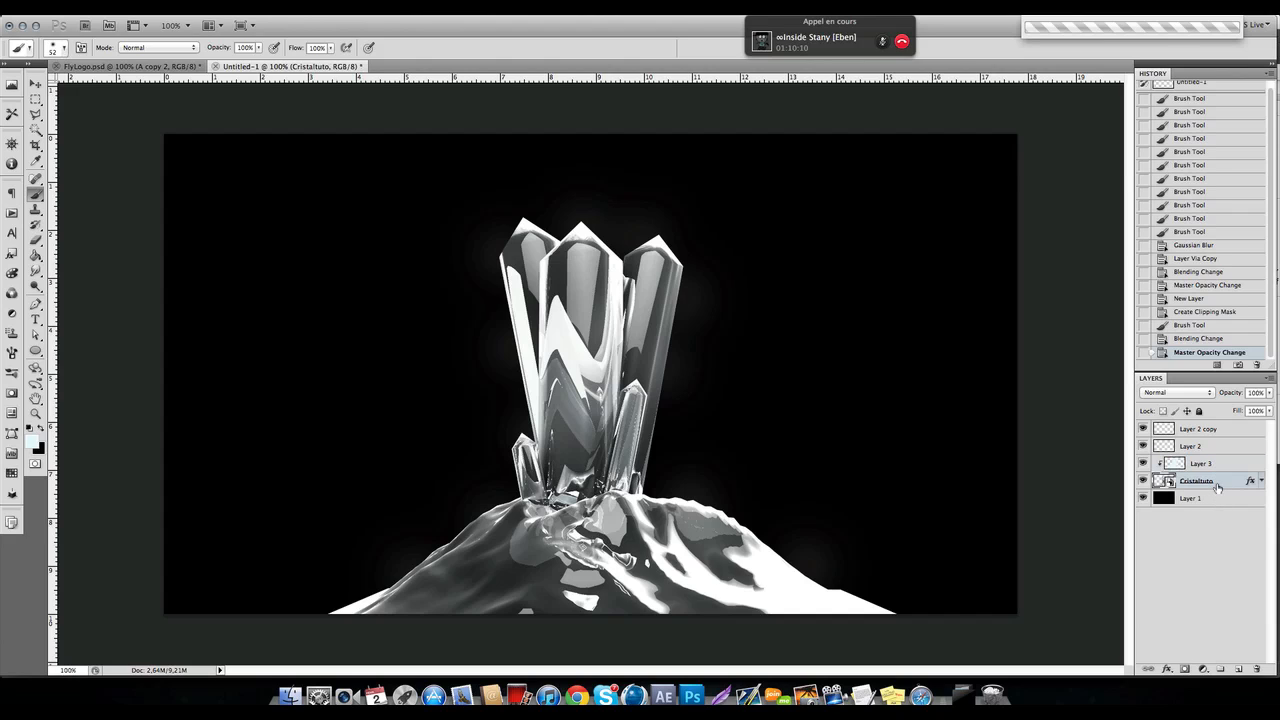
key(super+j)
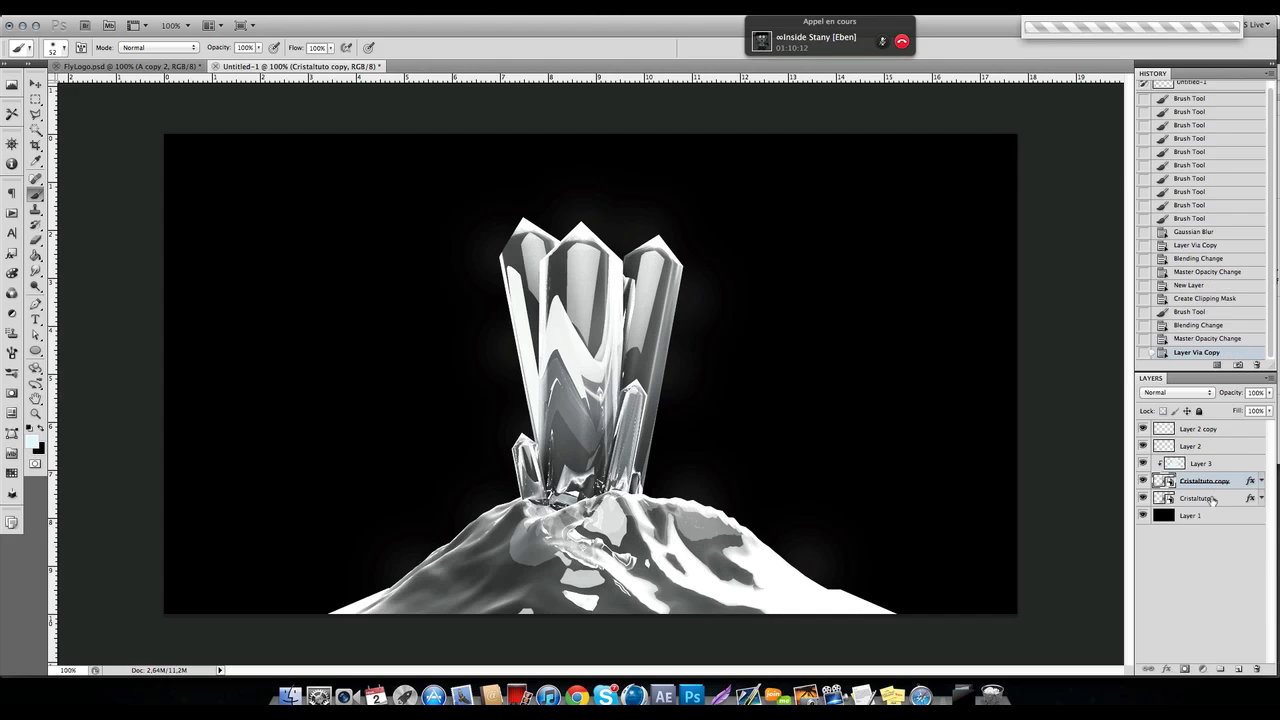
drag(1216, 483, 1212, 462)
Apply a Gaussian Blur with a 5-pixel radius to the upper Cristaltuto layer and collapse its effects list.
click(285, 7)
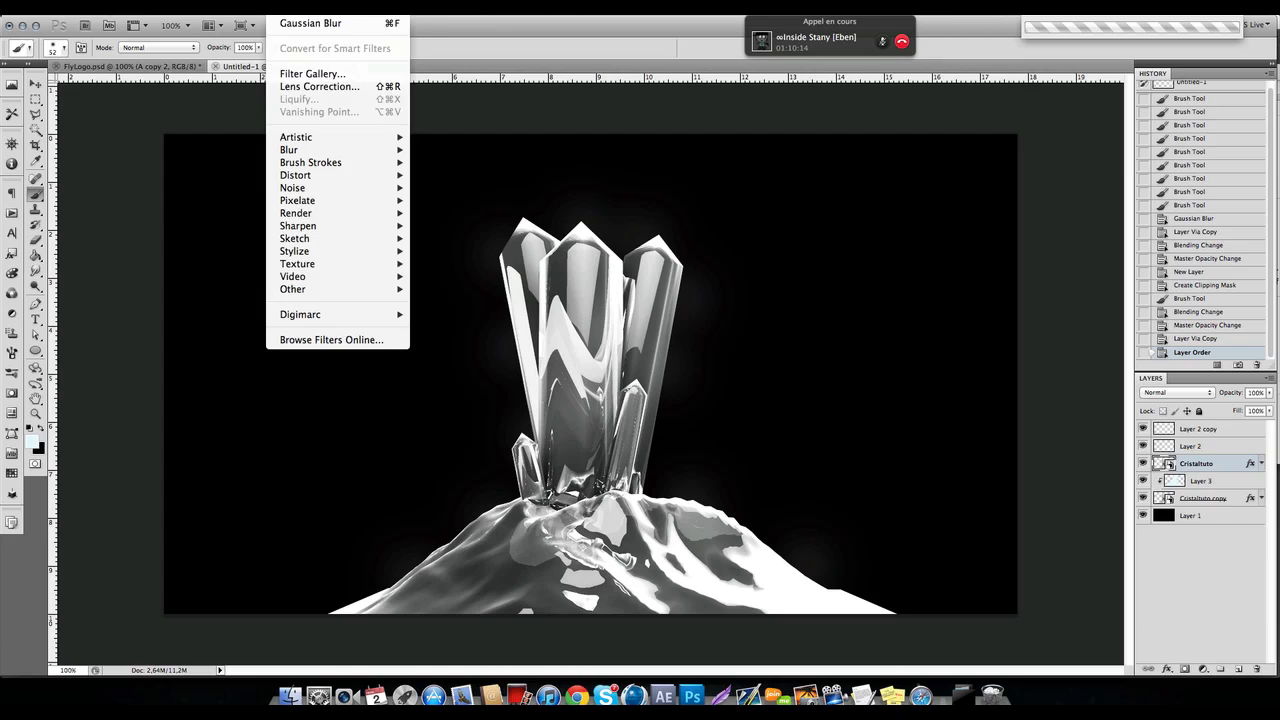
mouse_move(316, 150)
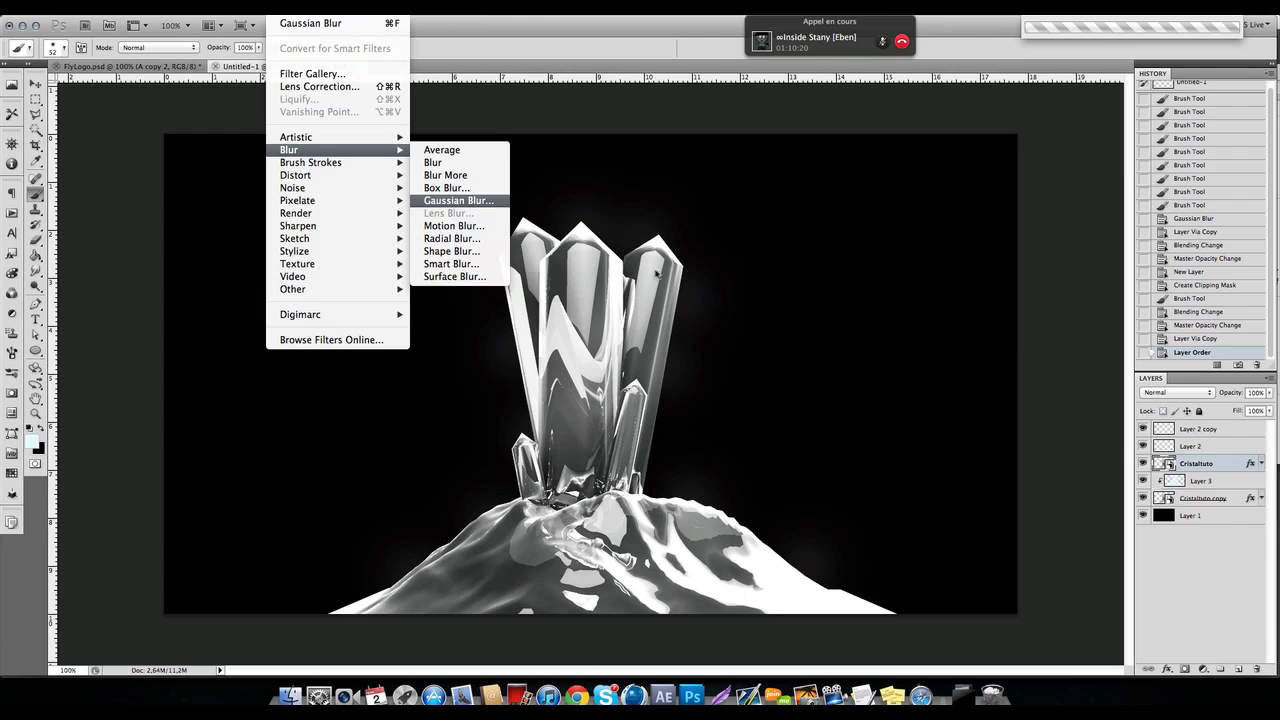
click(458, 200)
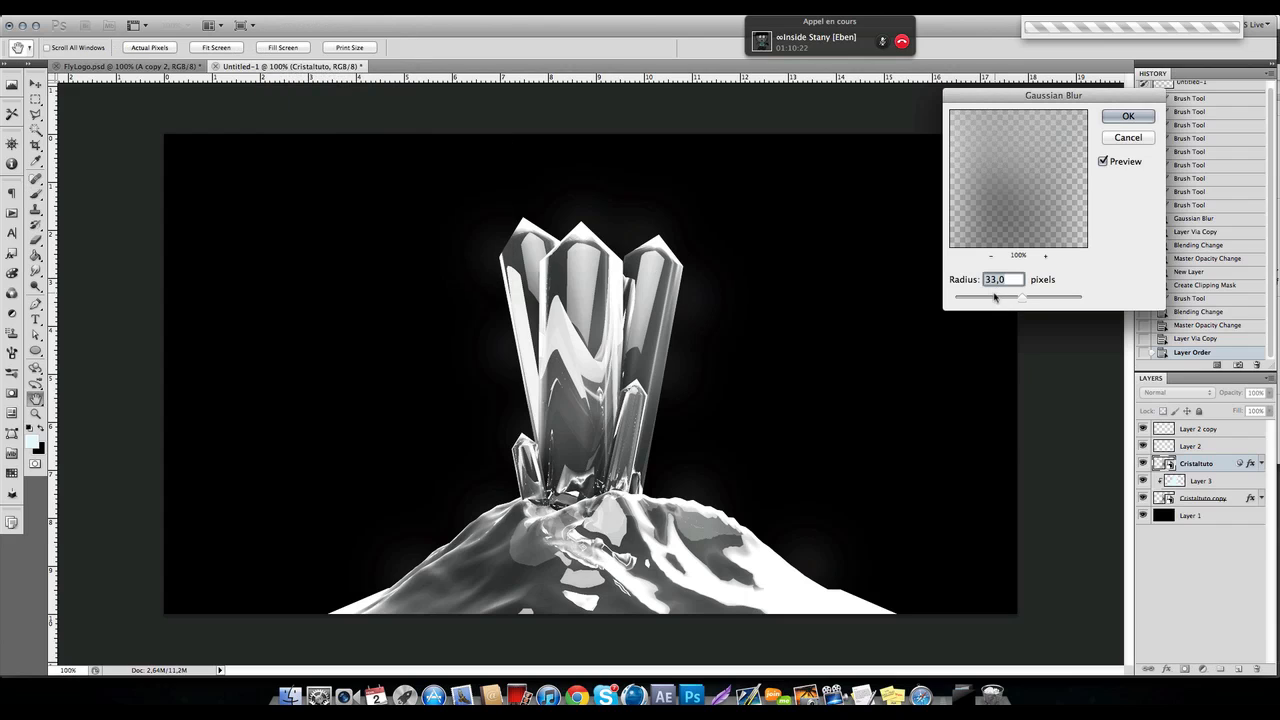
drag(994, 296, 993, 300)
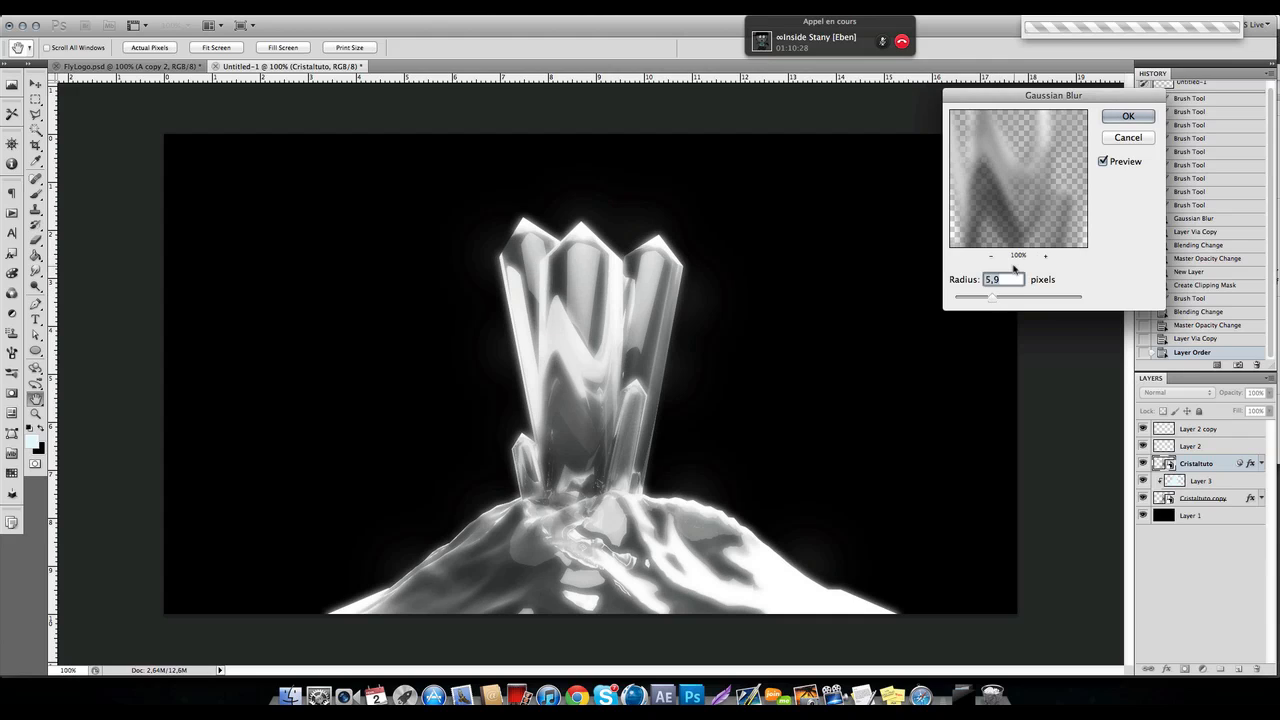
key(BackSpace)
key(BackSpace)
key(BackSpace)
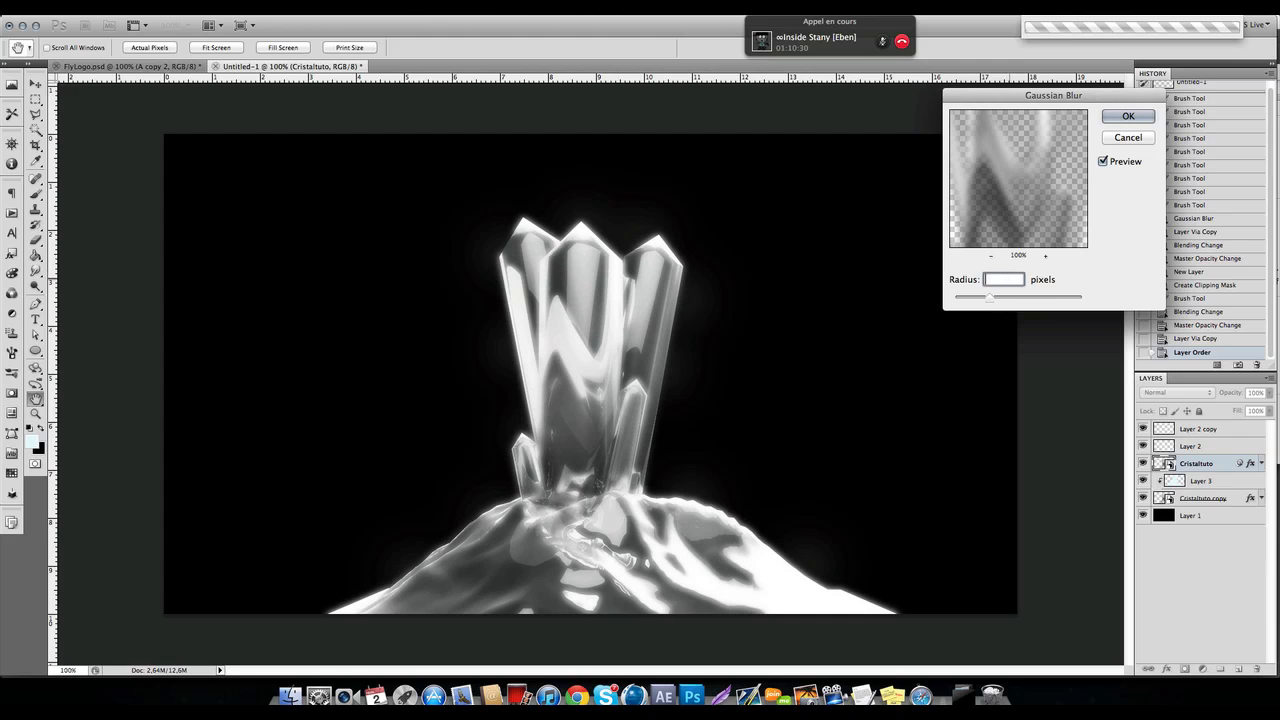
text(5)
key(Return)
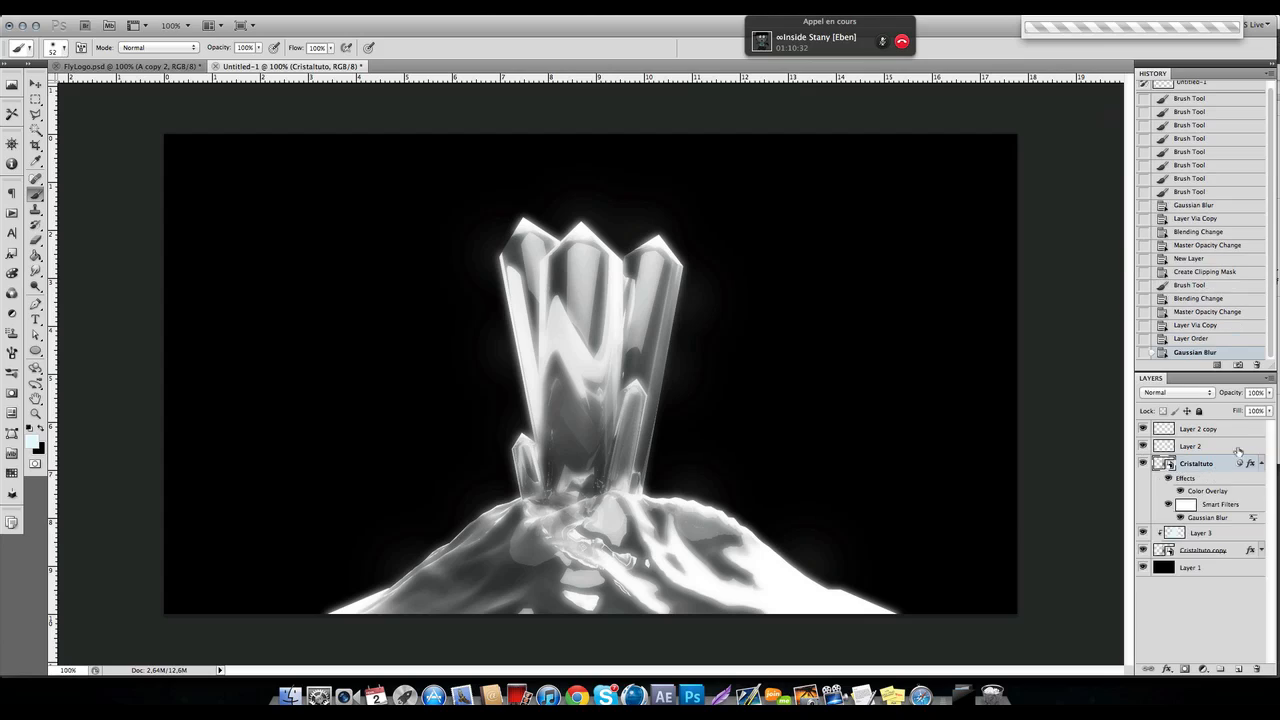
click(1262, 464)
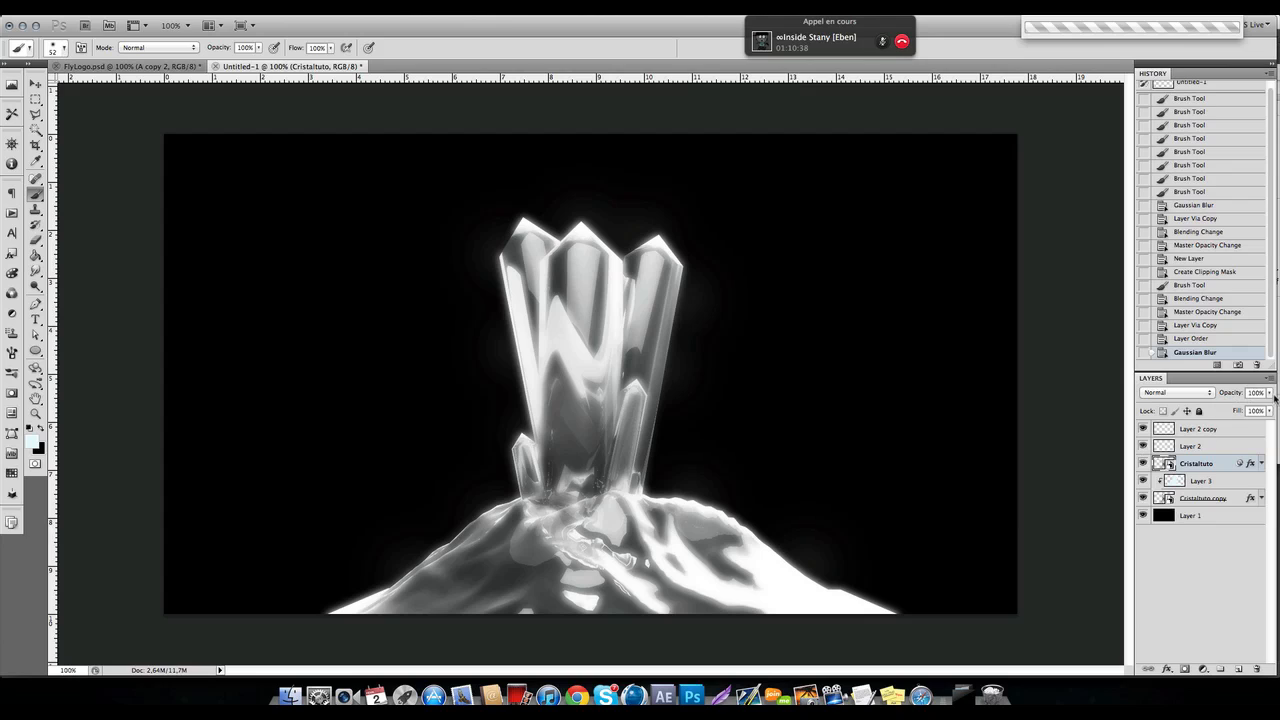
Reduce the blurred Cristaltuto layer's opacity to 38%.
click(1270, 394)
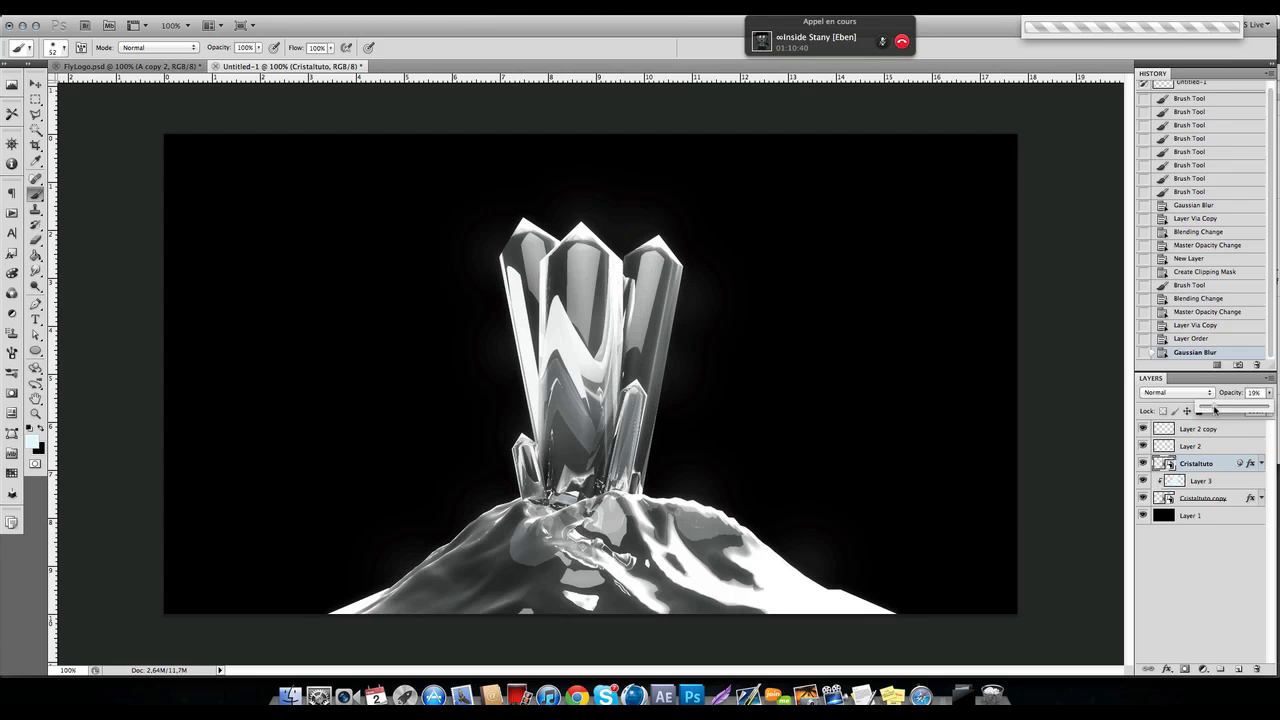
drag(1215, 409, 1226, 409)
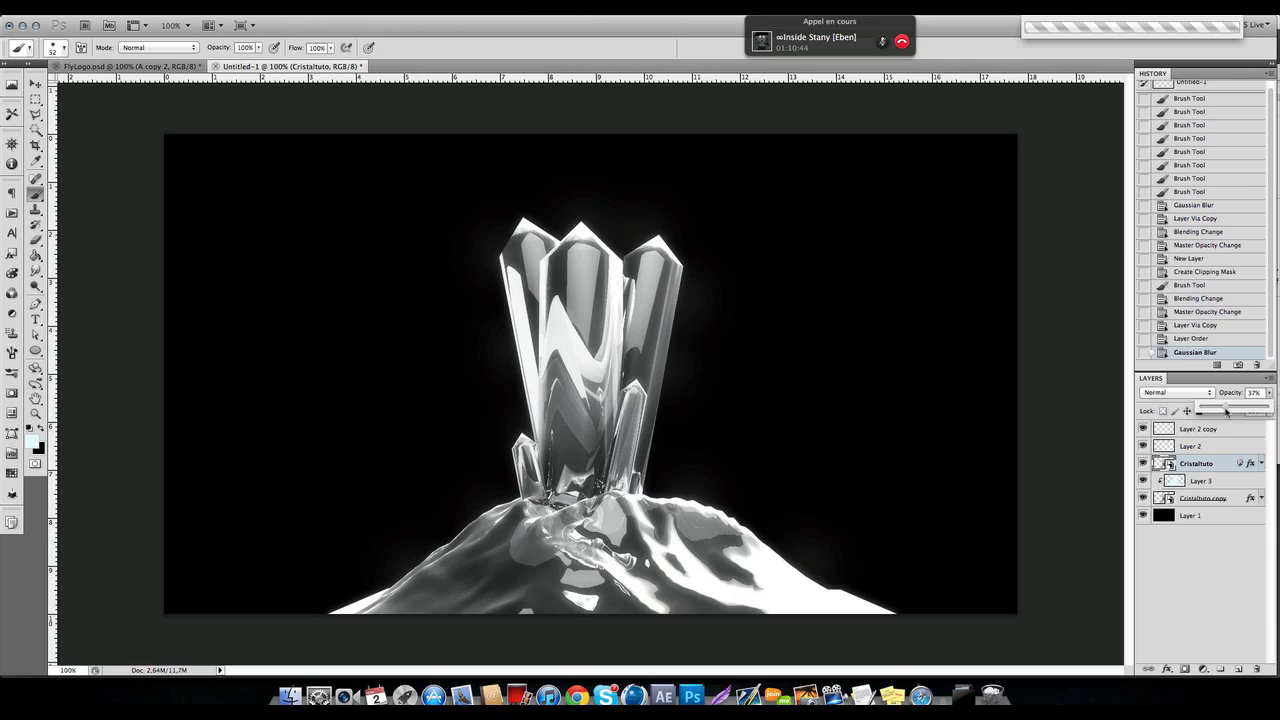
drag(1227, 410, 1225, 410)
click(1222, 463)
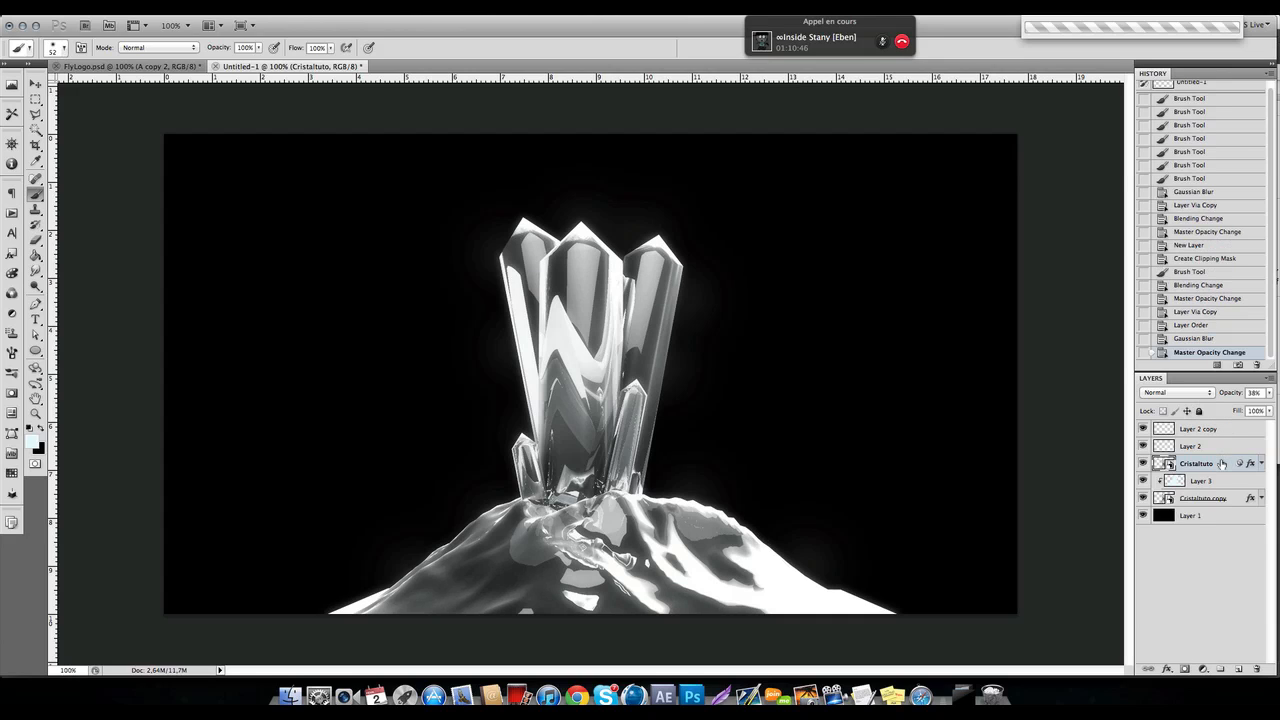
Duplicate the blurred Cristaltuto layer and apply a Motion Blur to the copy at a -90° angle with a 240-pixel distance.
key(super+j)
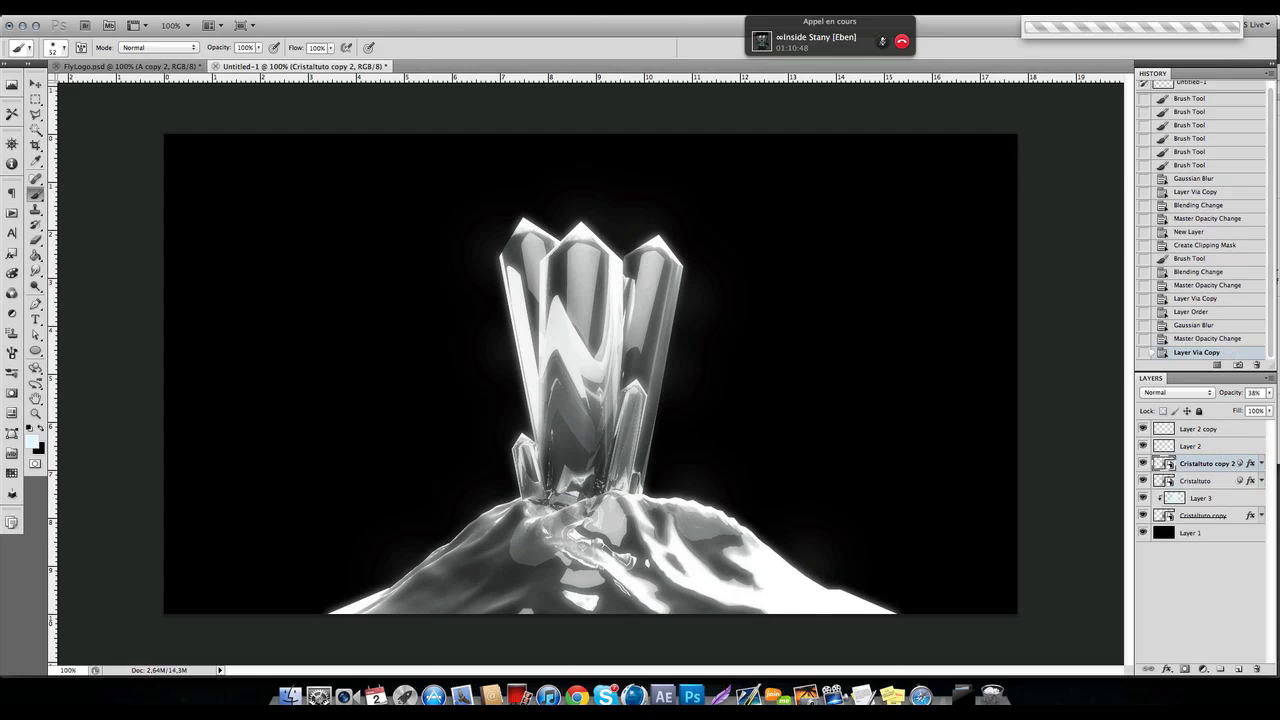
click(287, 8)
mouse_move(346, 152)
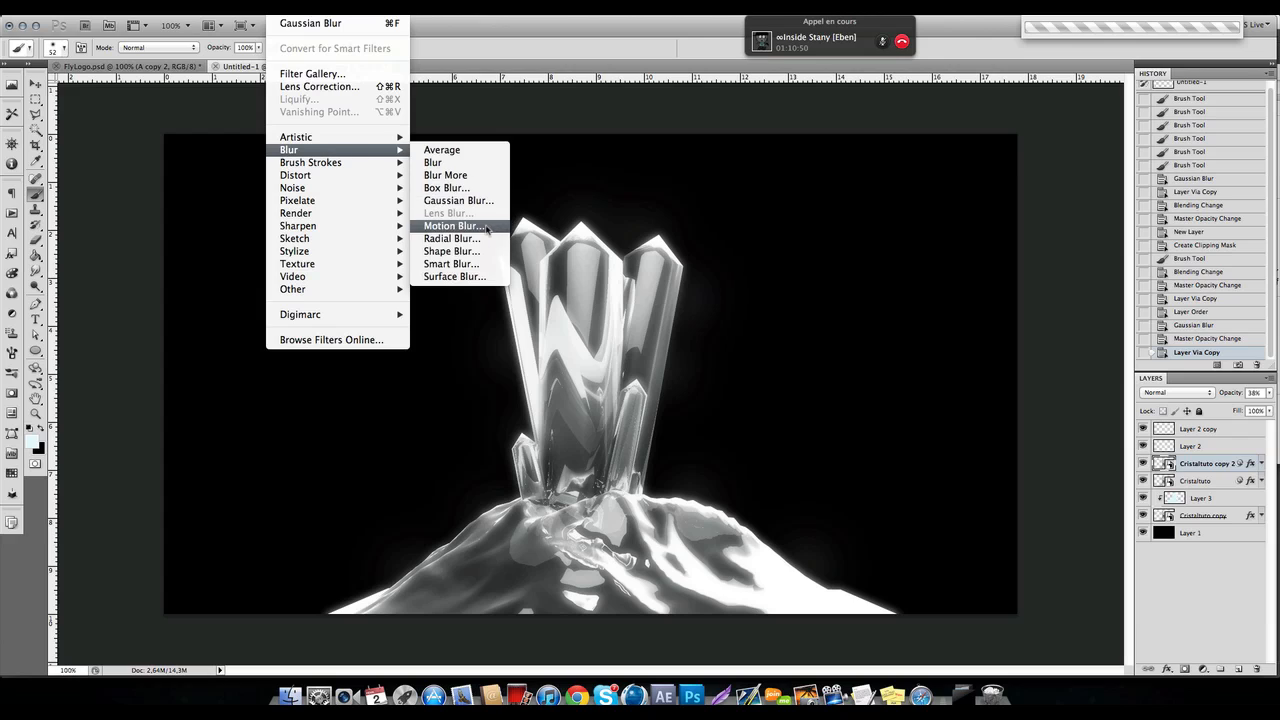
key(Return)
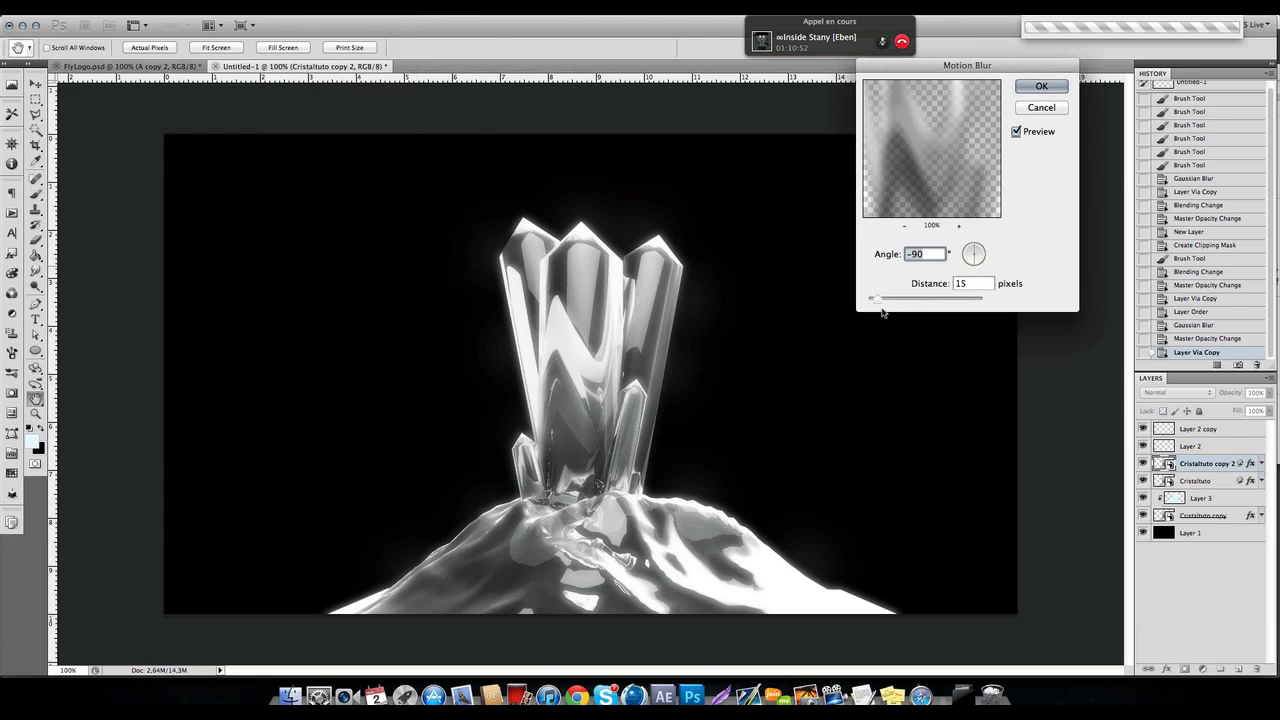
drag(876, 305, 932, 304)
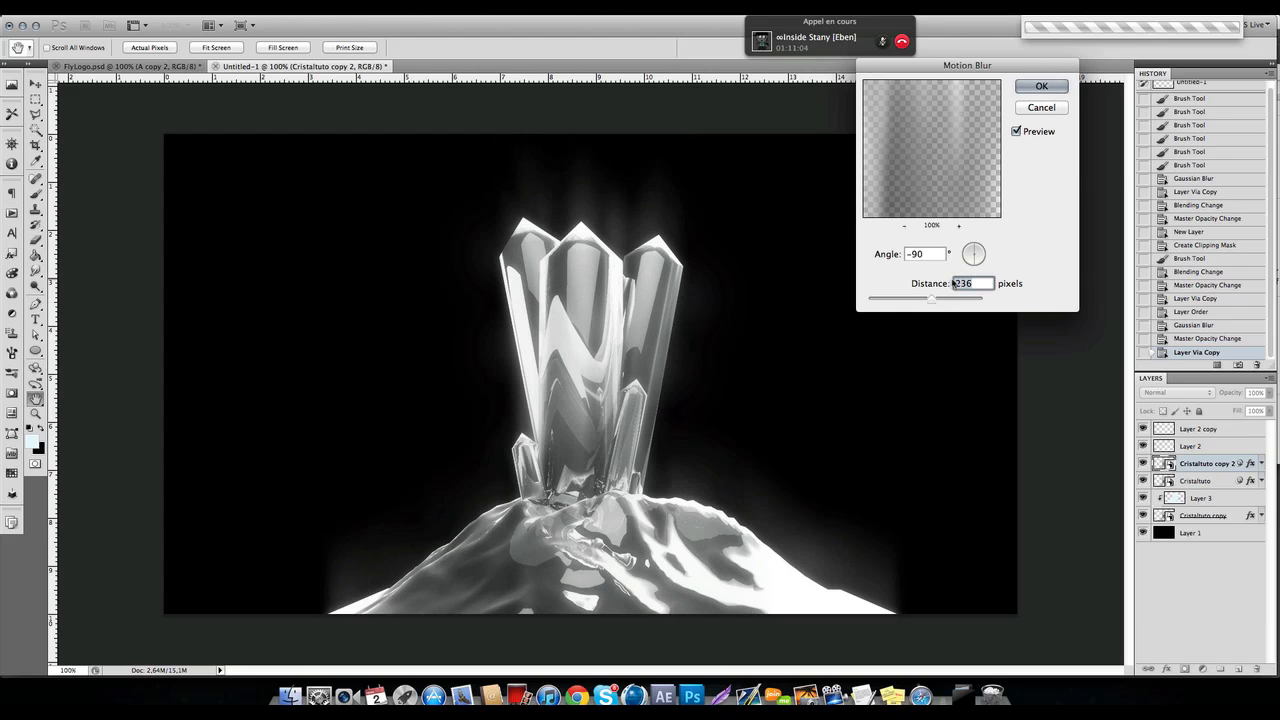
text(240)
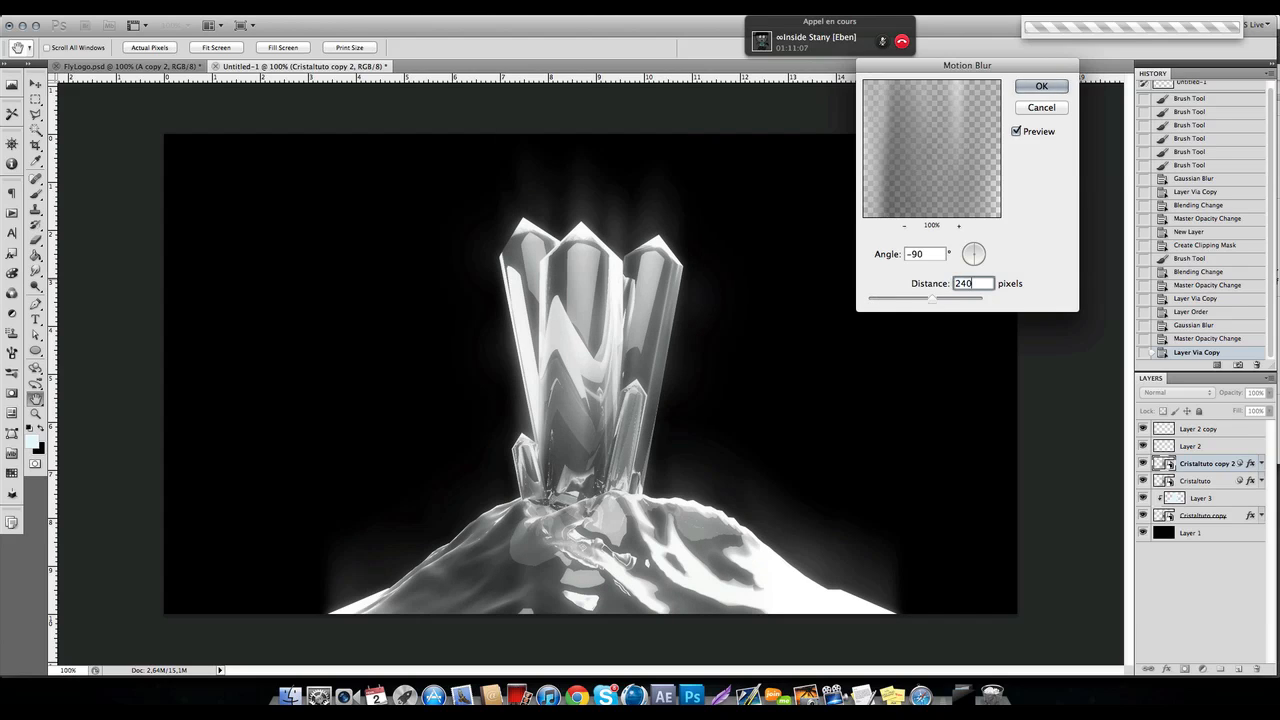
key(Return)
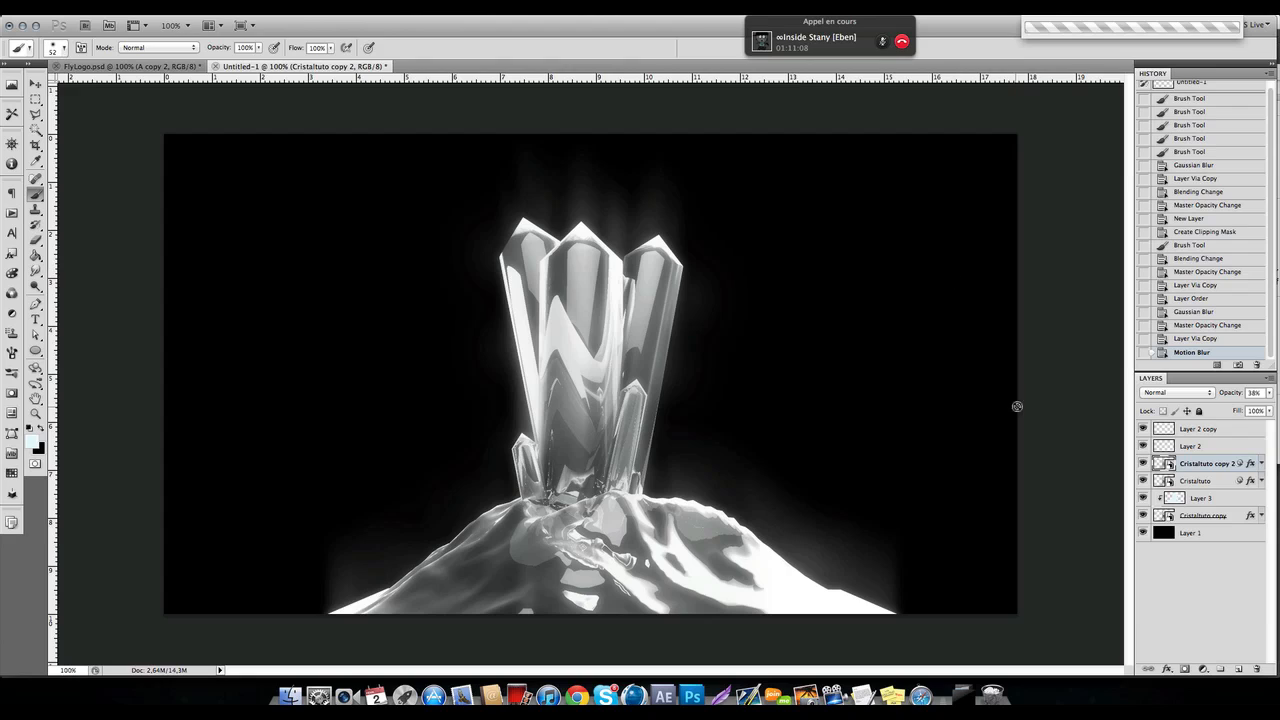
Lower the motion-blurred copy's opacity to 12%, select both blurred layers and compare the image with and without the glow layers.
click(1268, 392)
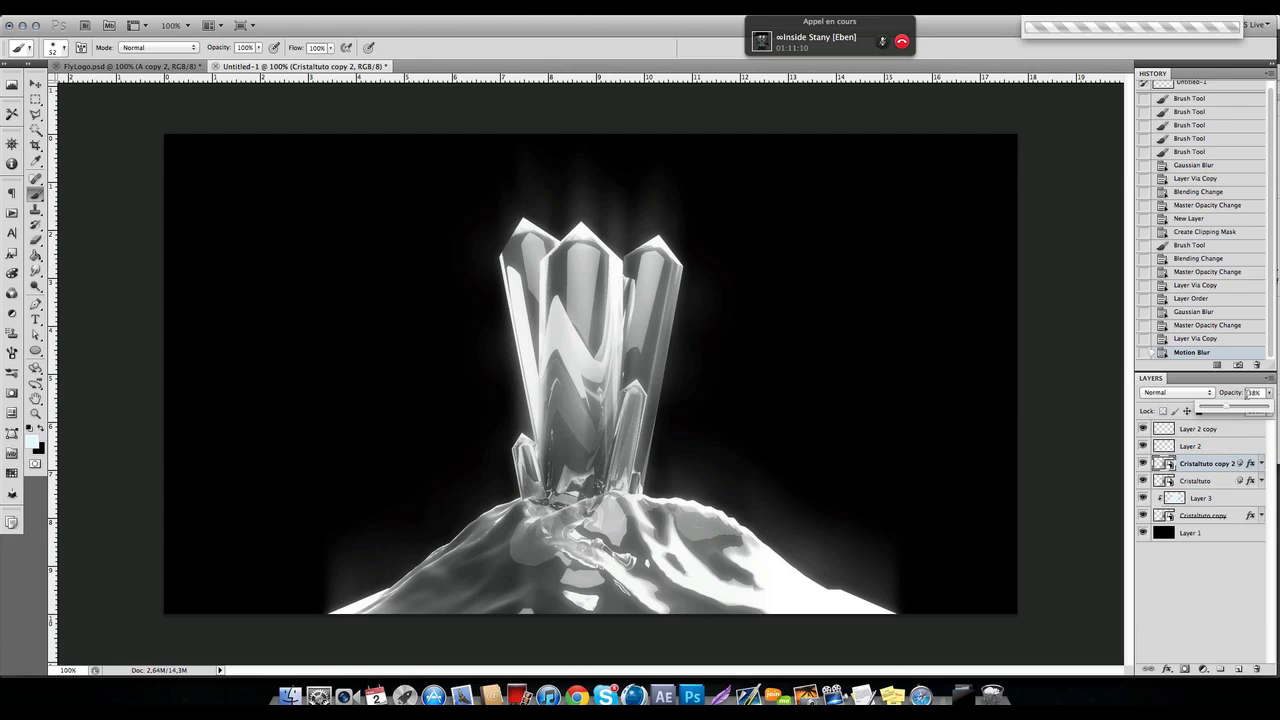
drag(1218, 404, 1210, 406)
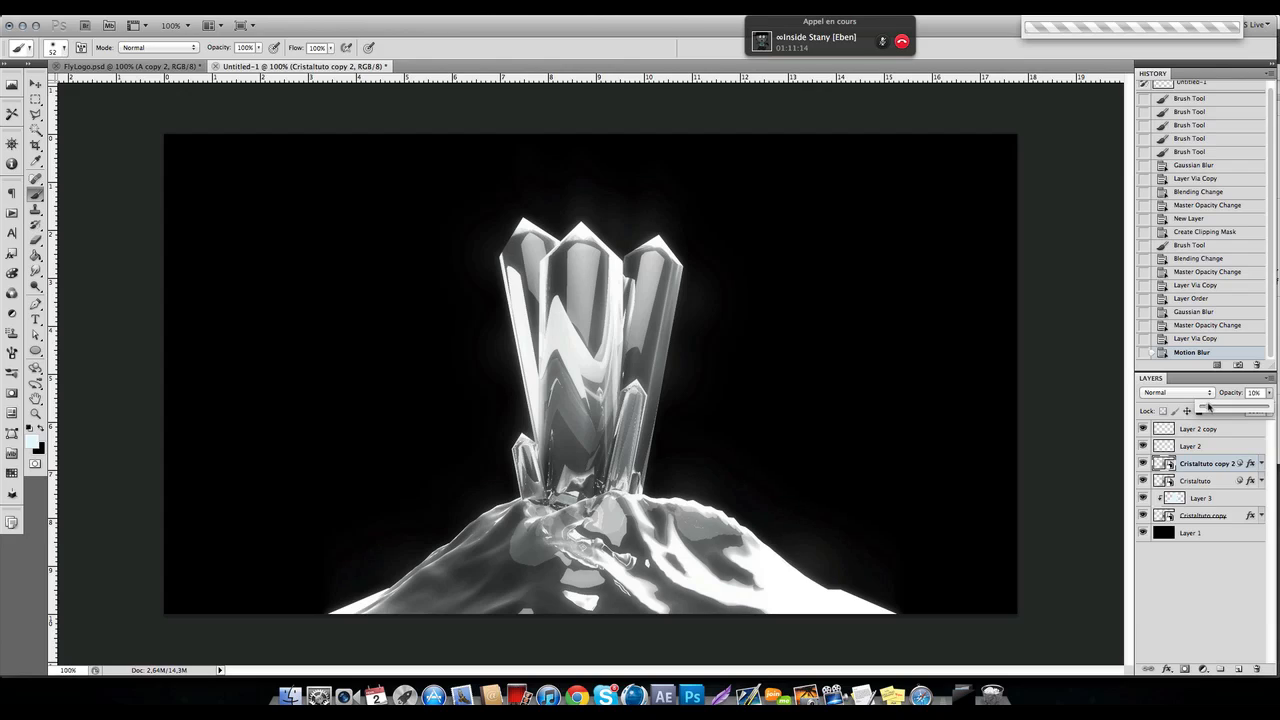
drag(1210, 406, 1209, 406)
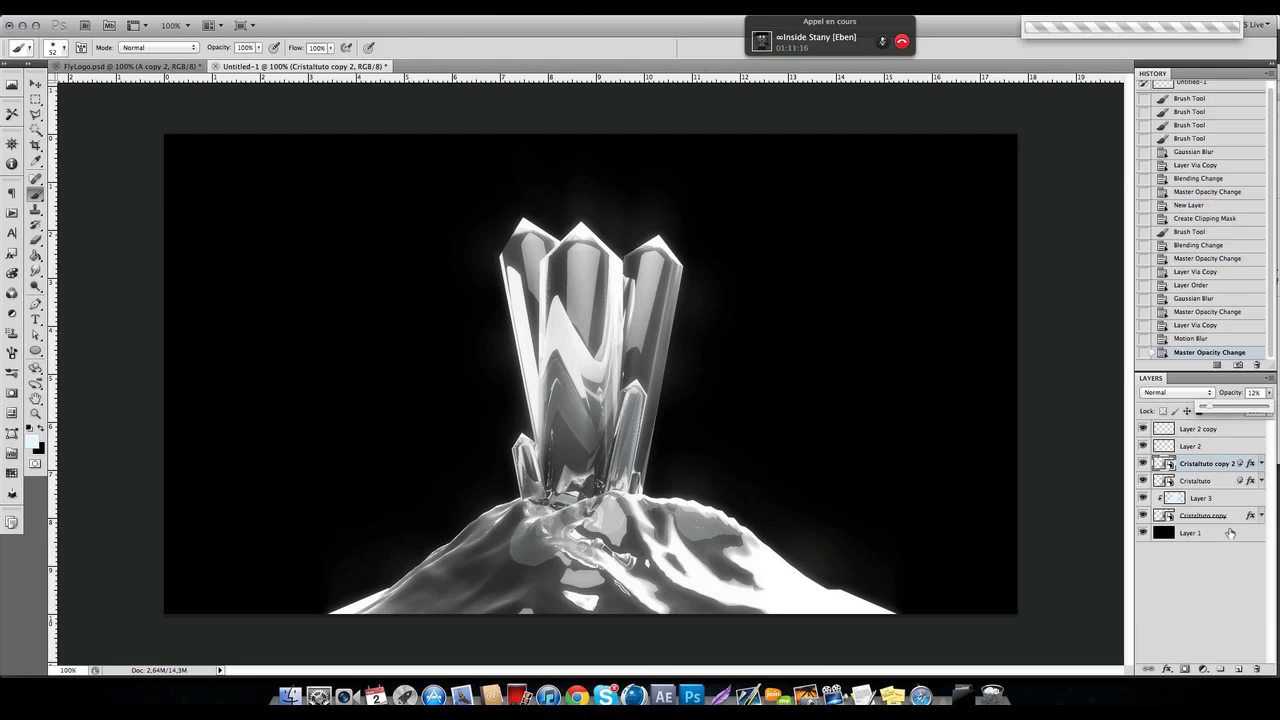
click(1215, 481)
click(1214, 466)
shift+click(1213, 483)
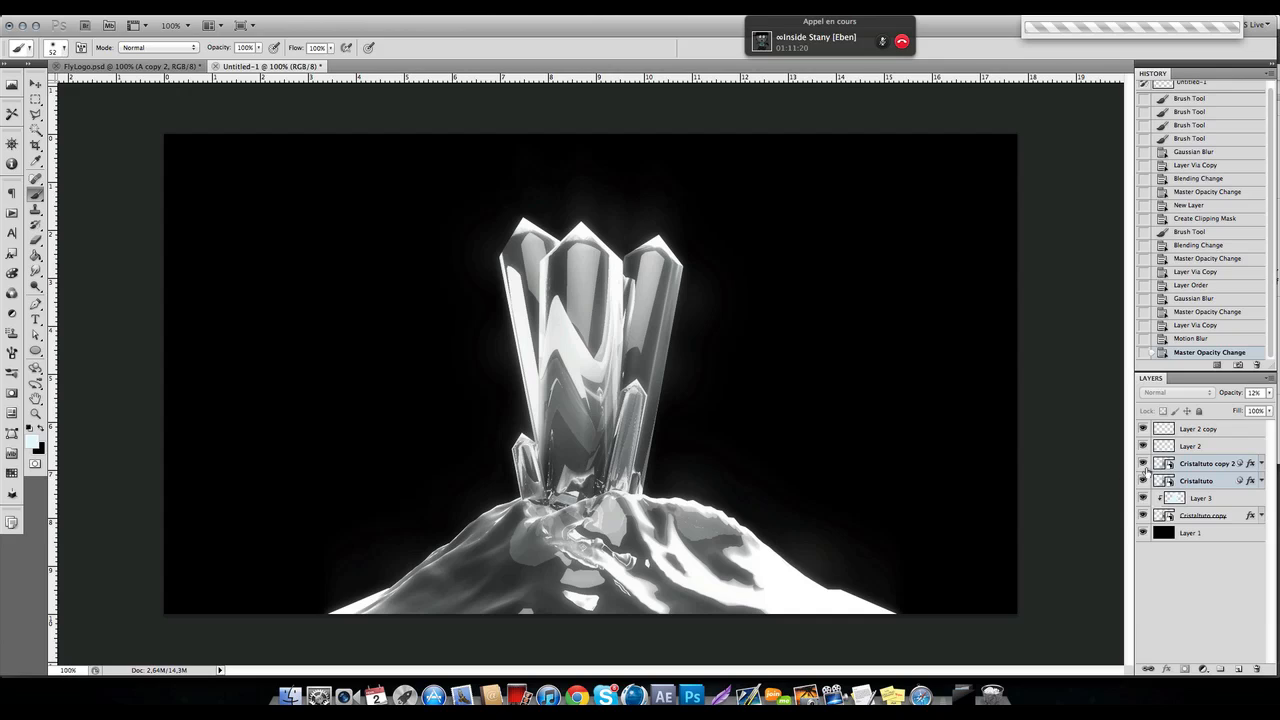
drag(1145, 470, 1144, 428)
Switch to Finder, browse the image files and open BaaZx Exclusive Pack.psd in Photoshop.
click(290, 694)
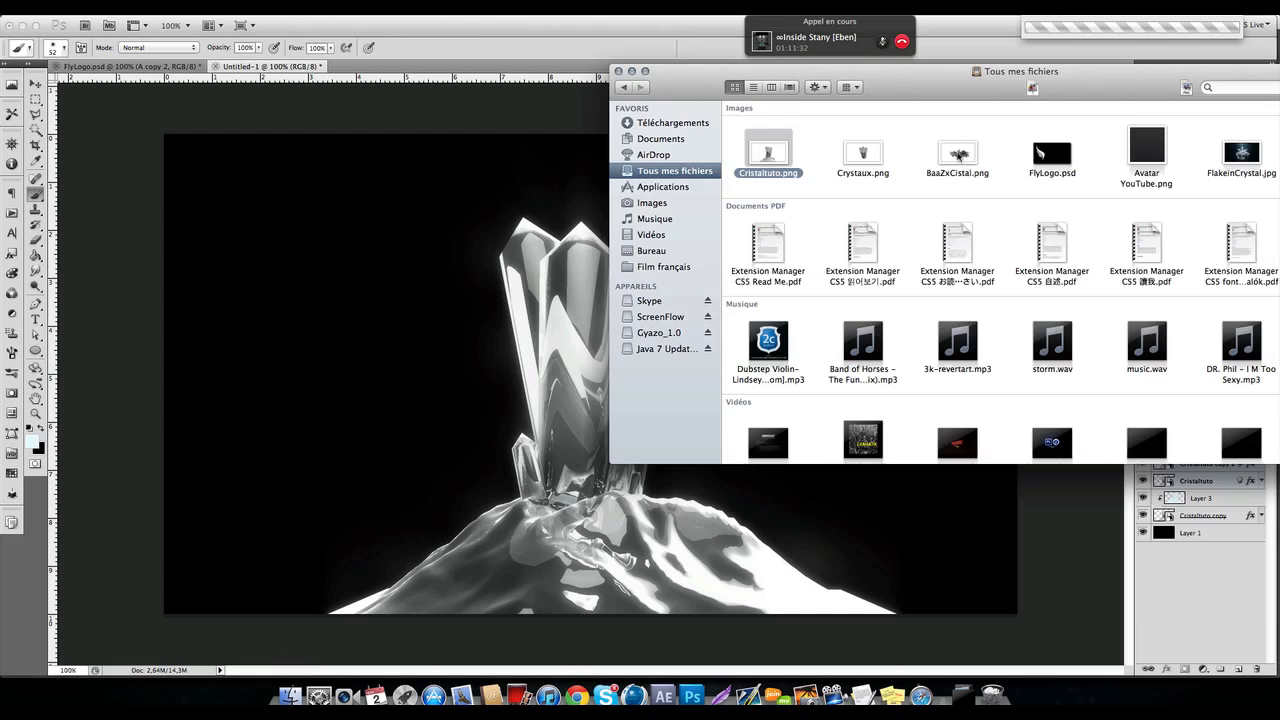
drag(967, 105, 767, 94)
scroll(855, 148, right, 5)
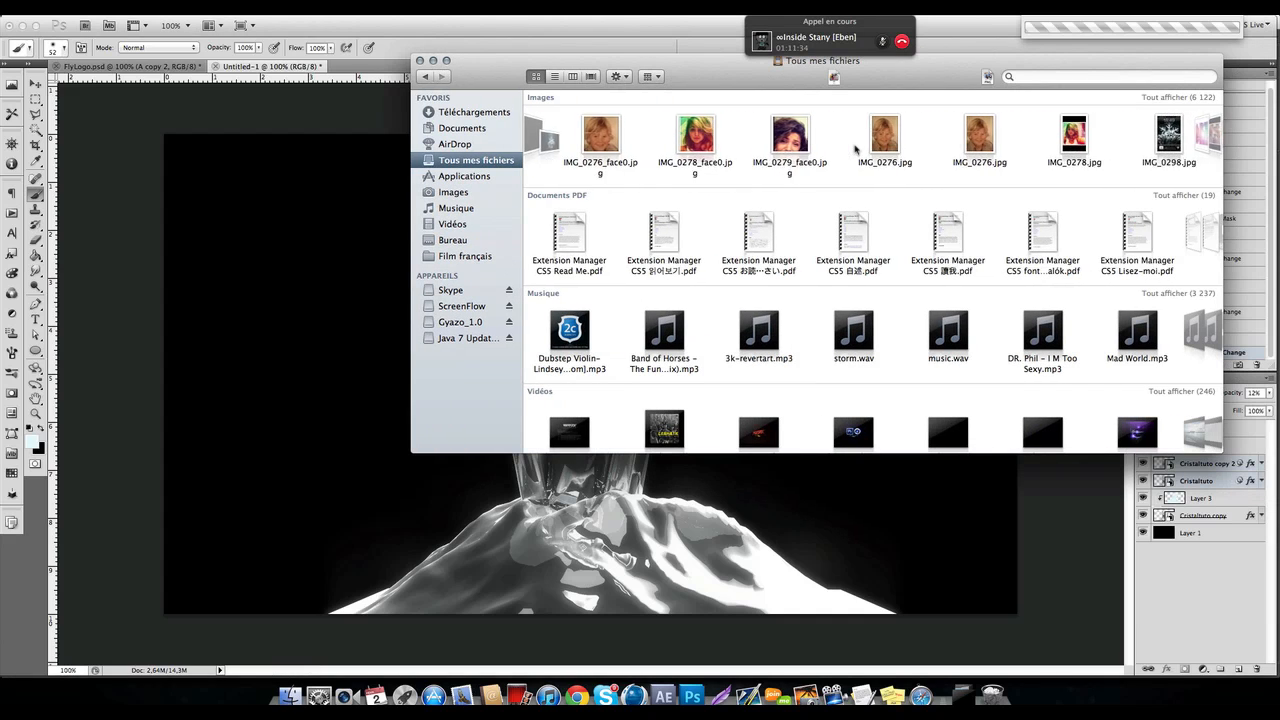
scroll(858, 148, right, 10)
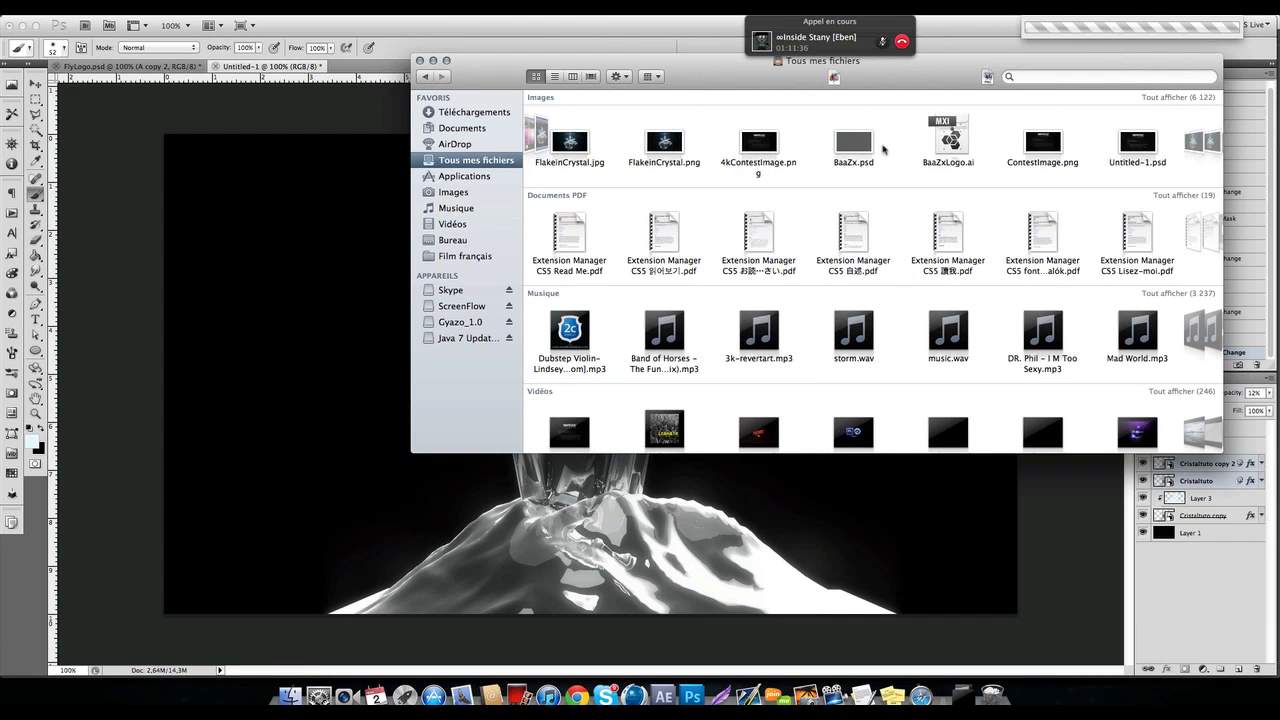
scroll(802, 144, right, 6)
click(853, 145)
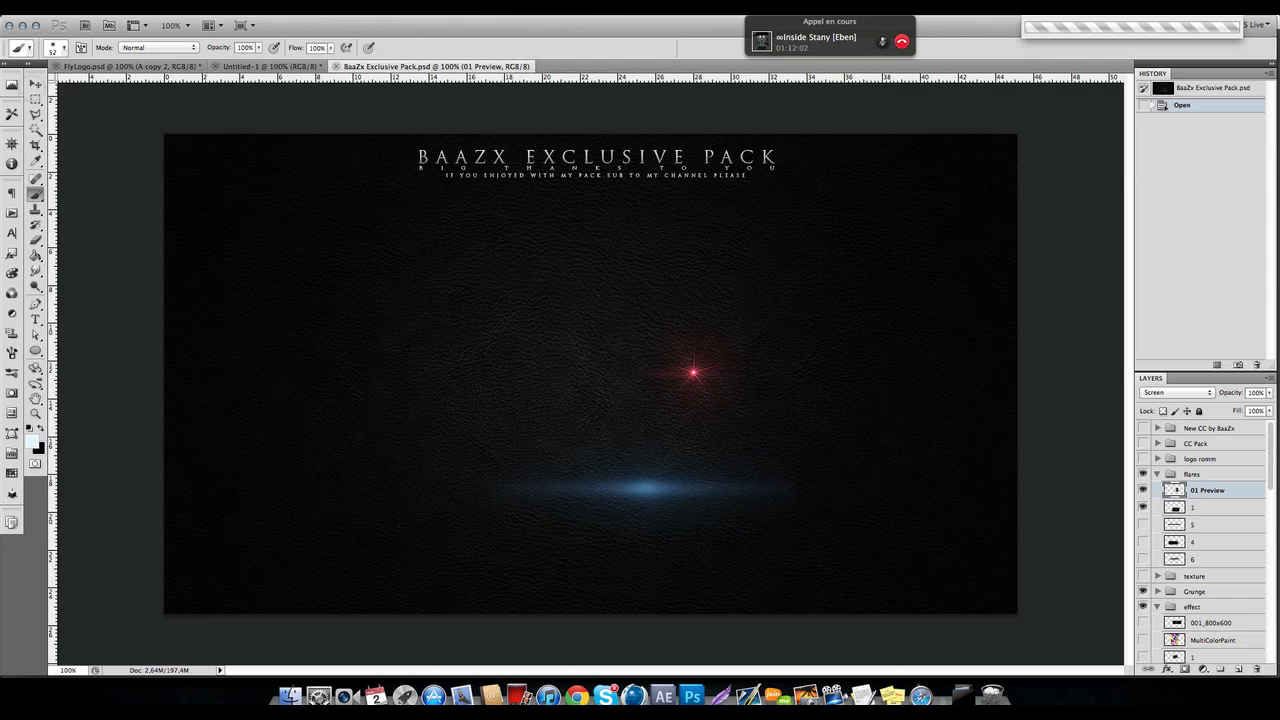
Hide the blue flare layer 1 and bring the red 01 Preview flare into the Untitled-1 crystal document.
click(35, 85)
click(1143, 507)
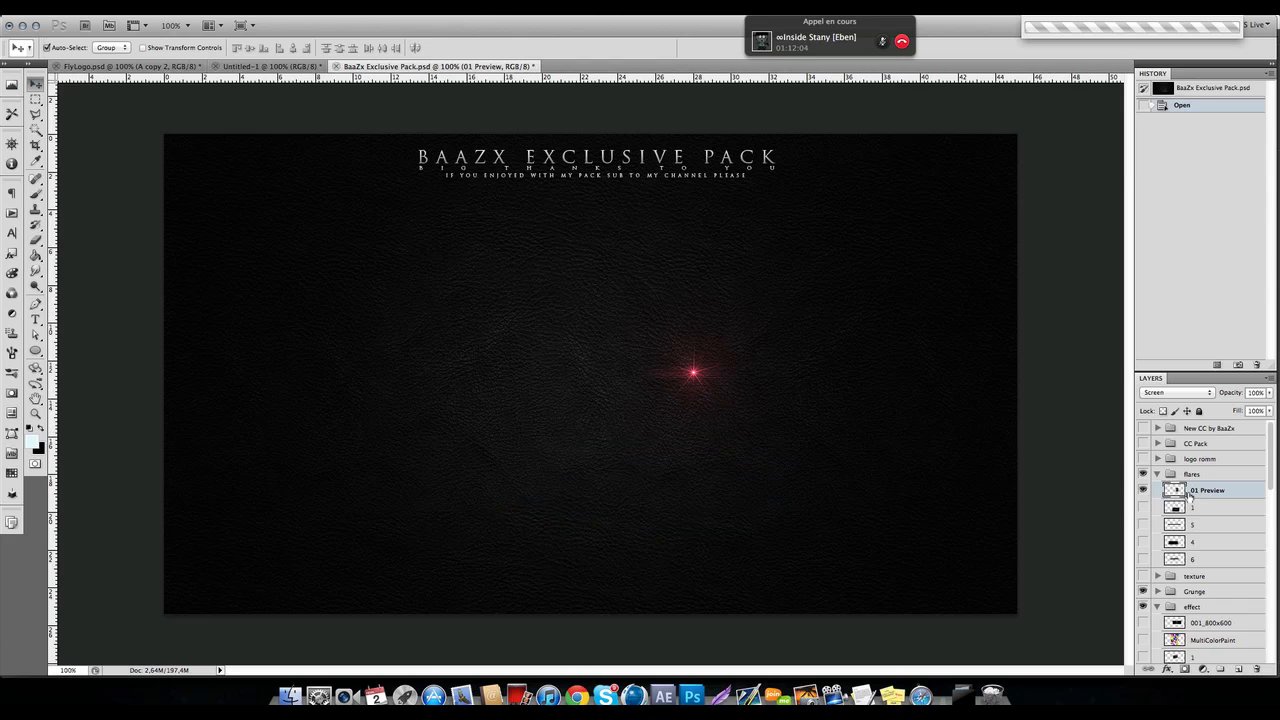
drag(645, 350, 586, 286)
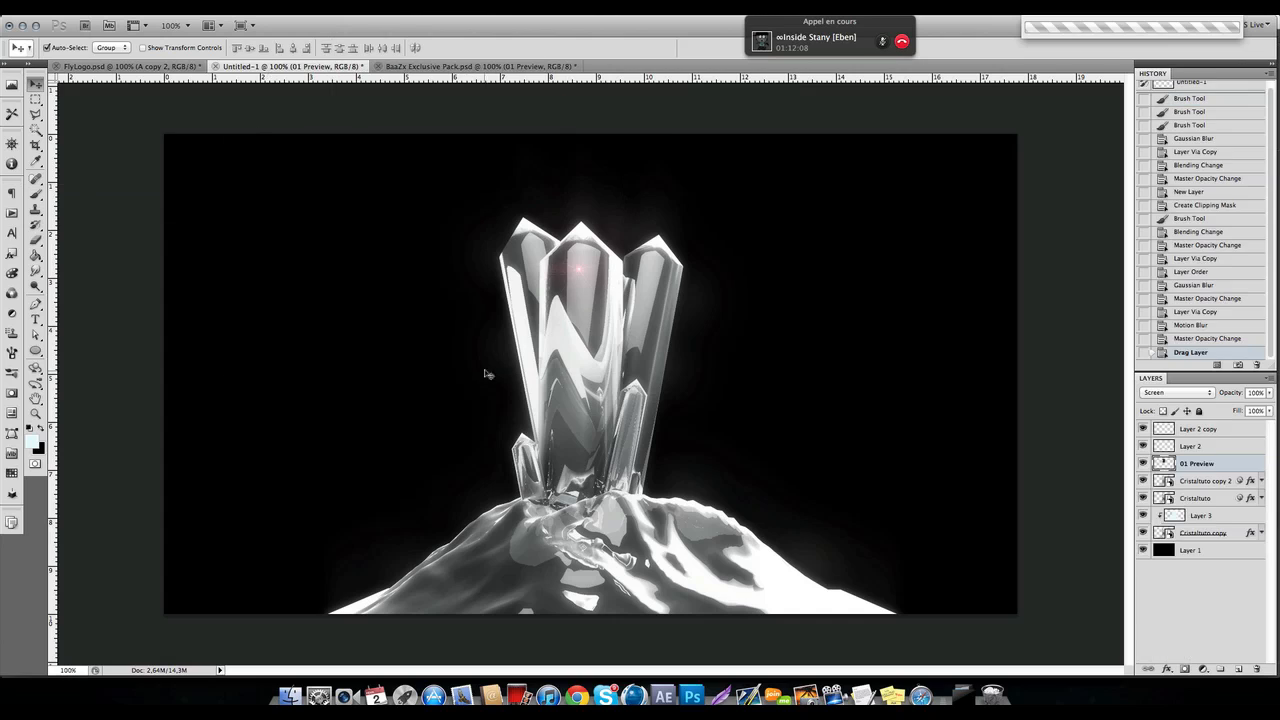
Move the red flare onto the black background beside the crystals and fully desaturate it with Hue/Saturation.
drag(486, 370, 635, 361)
key(super+u)
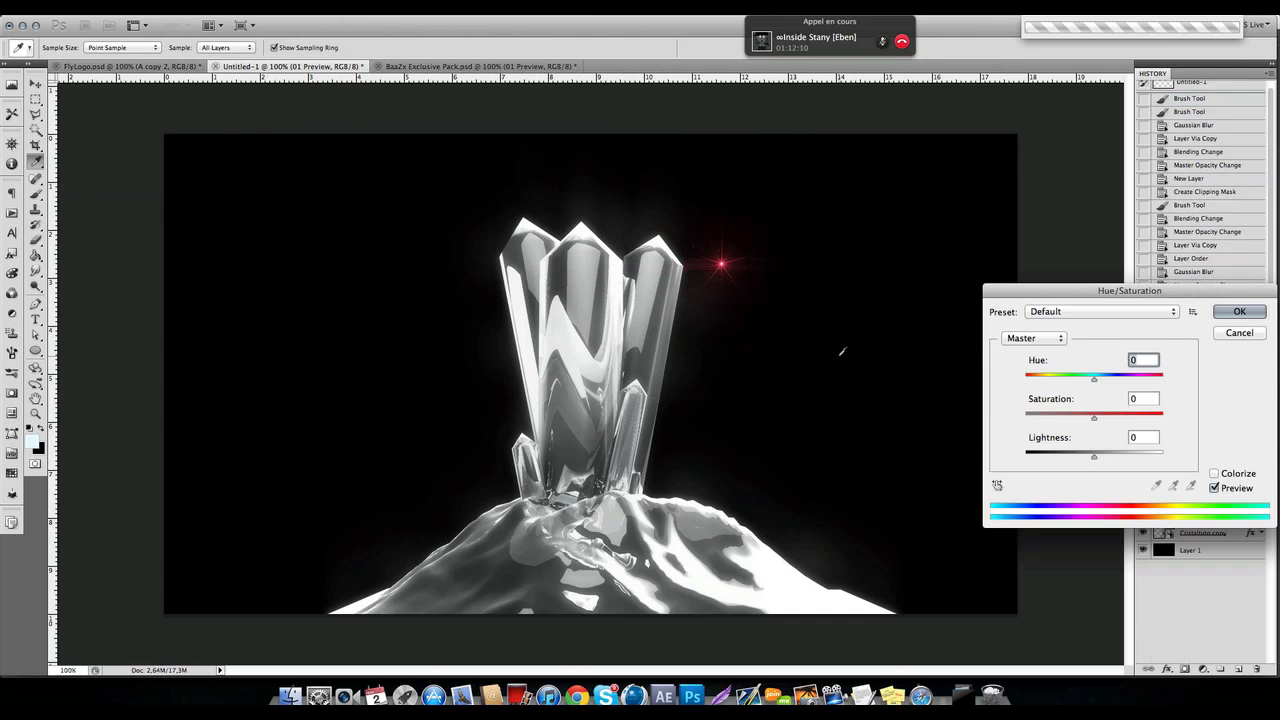
drag(1092, 418, 977, 407)
click(1238, 312)
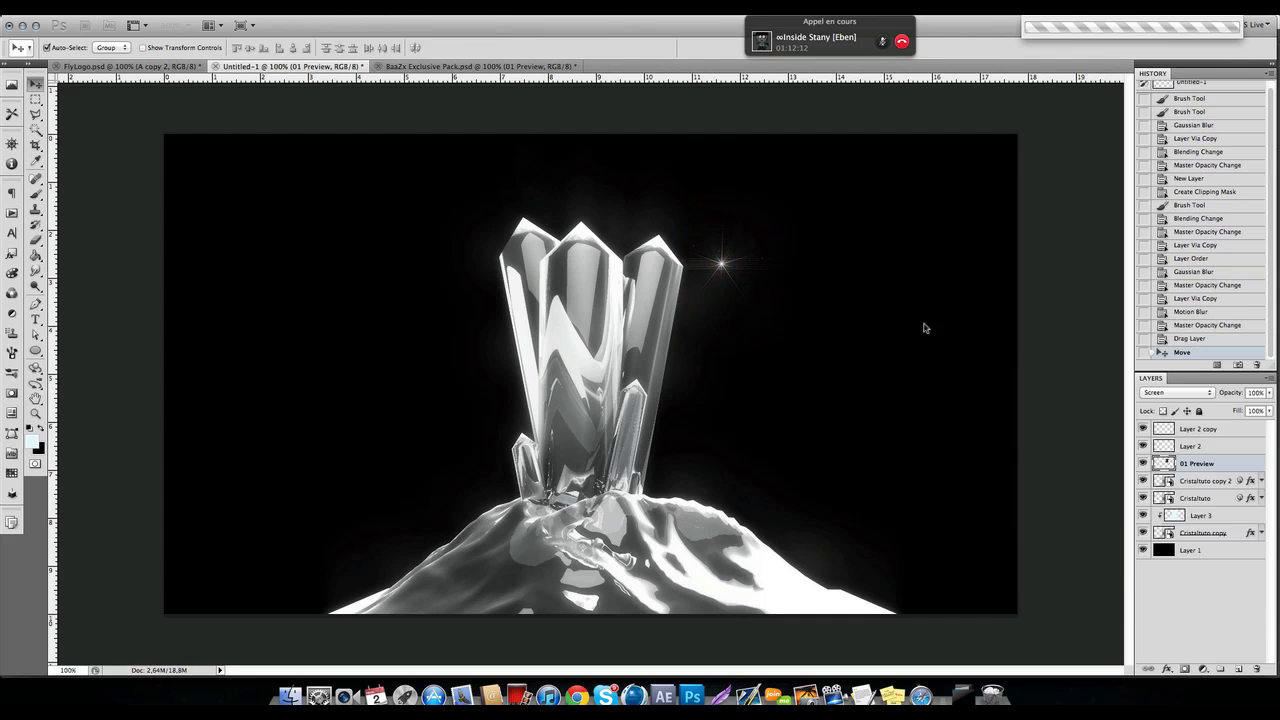
drag(717, 311, 750, 310)
Erase the flare's outer horizontal streak with a soft 44 px Eraser at 0% hardness.
click(35, 238)
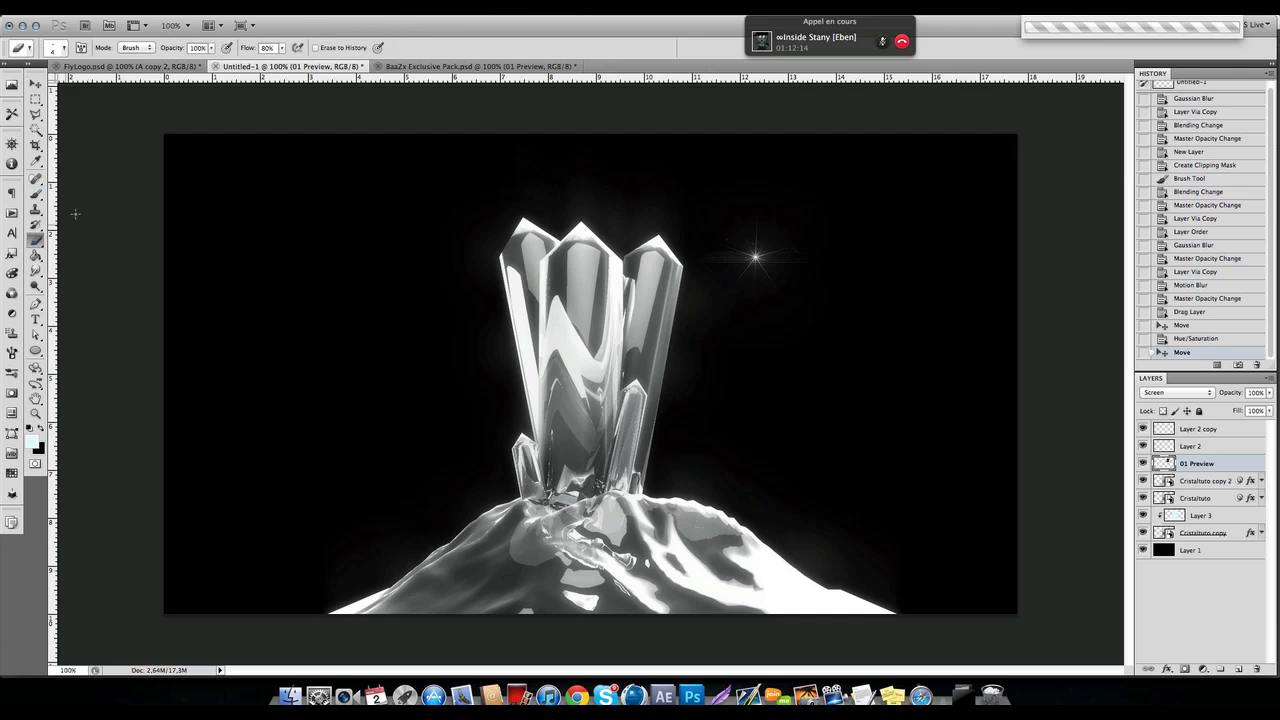
click(65, 49)
mouse_move(20, 83)
mouse_down()
mouse_move(58, 84)
mouse_move(3, 106)
mouse_move(44, 85)
mouse_up()
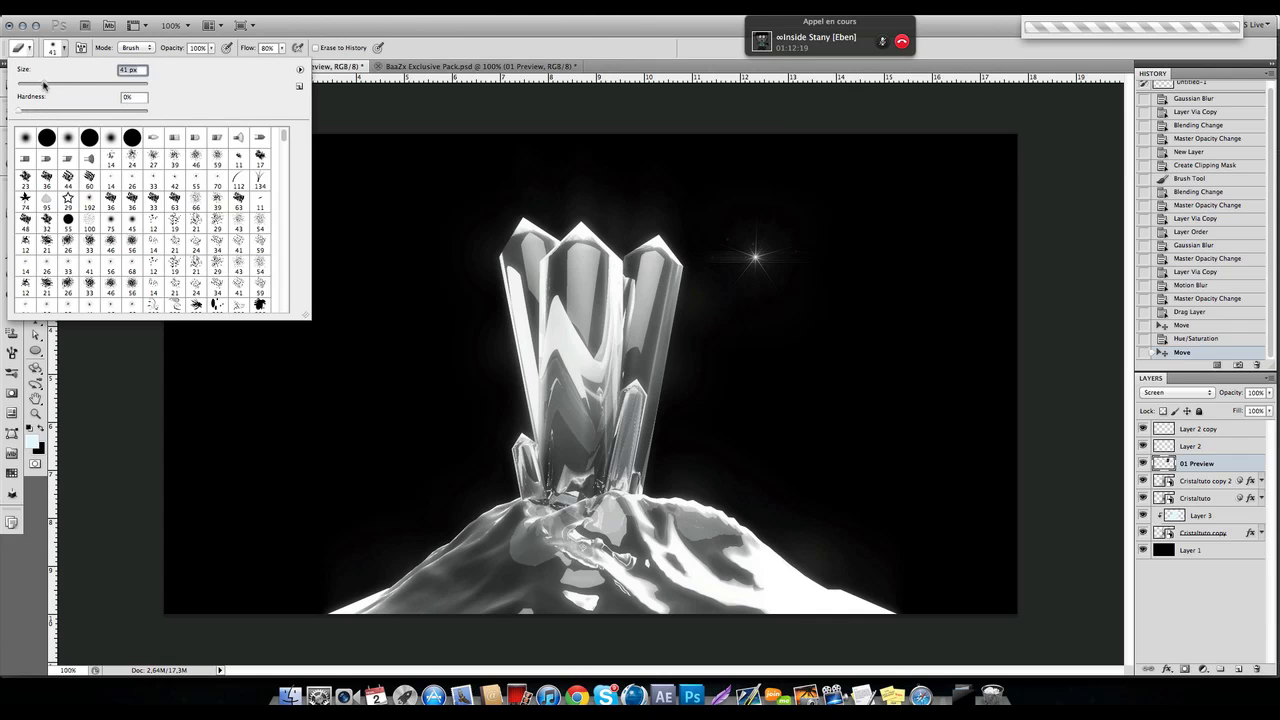
click(709, 258)
mouse_move(709, 259)
mouse_down()
mouse_move(726, 261)
mouse_move(712, 262)
mouse_up()
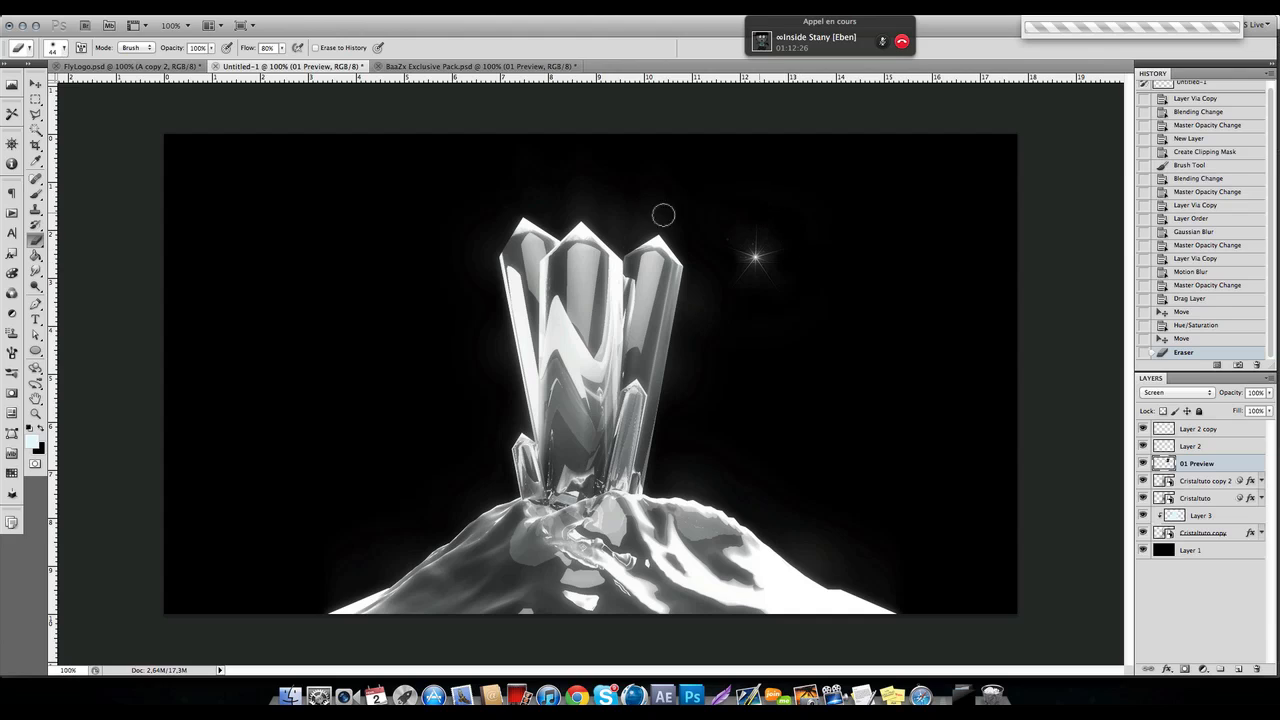
click(623, 267)
Move the flare onto the crystals and scale it down proportionally into a small sparkle on the central crystal.
key(v)
drag(701, 282, 636, 271)
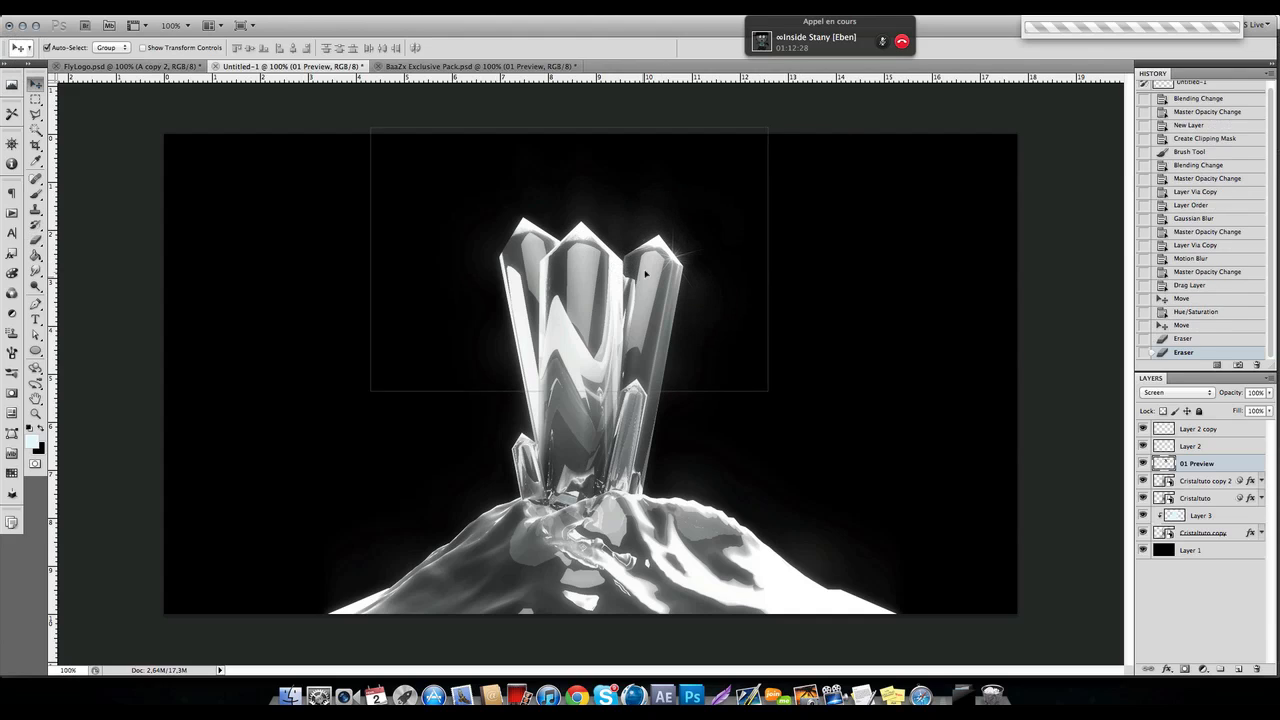
key(ctrl+t)
shift+drag(786, 129, 662, 198)
key(Return)
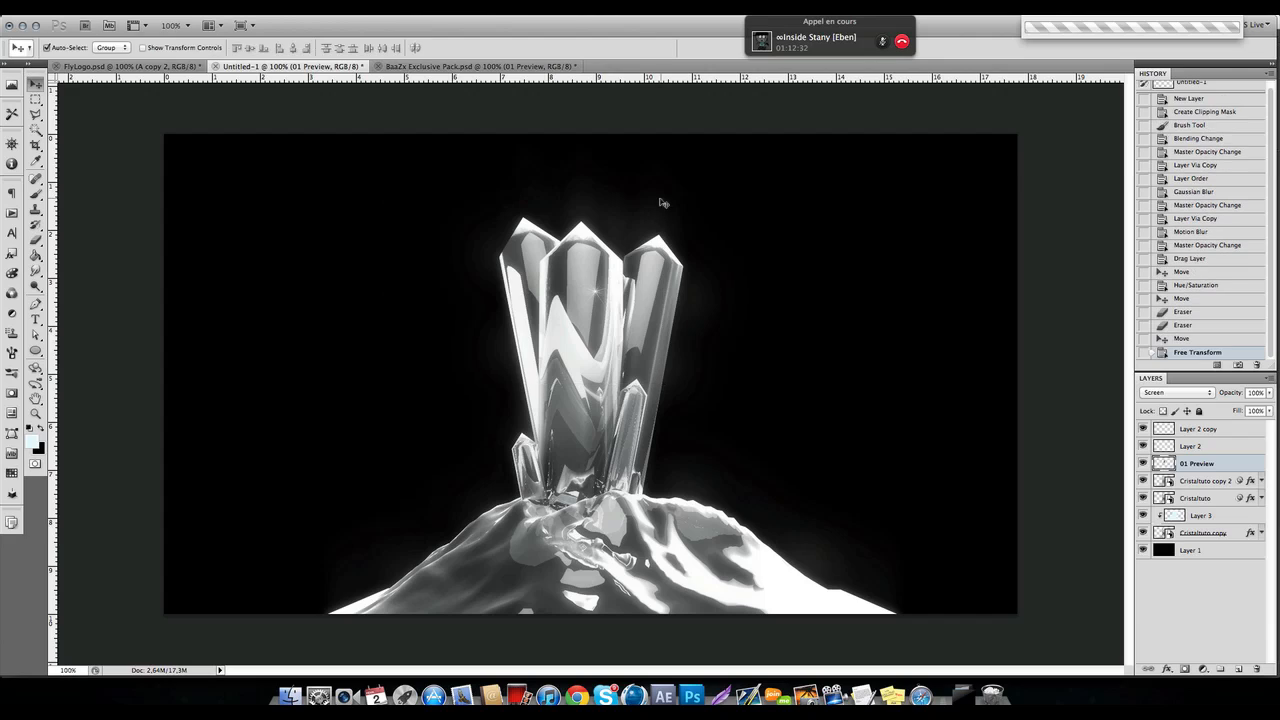
Move the sparkle to the central crystal's tip and place four duplicates of it on the tips of the other crystals.
drag(584, 330, 579, 273)
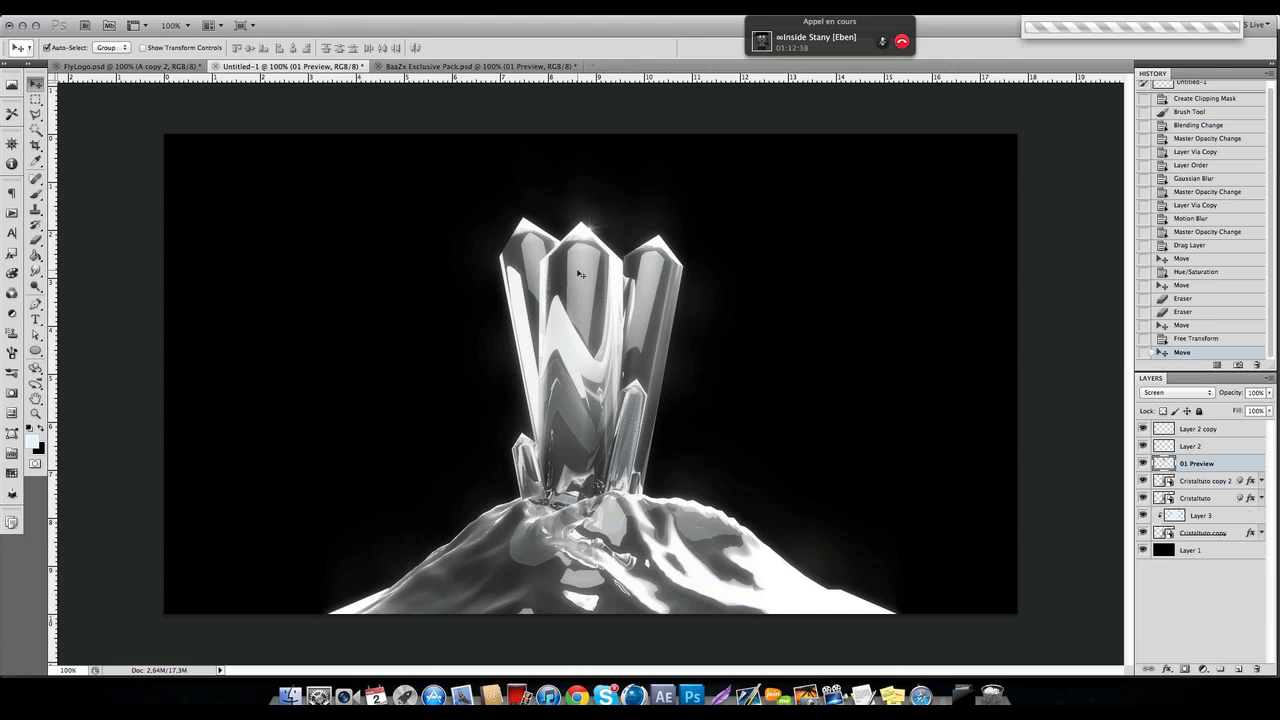
key(ctrl+j)
drag(604, 293, 510, 481)
key(ctrl+j)
key(ctrl+j)
key(ctrl+j)
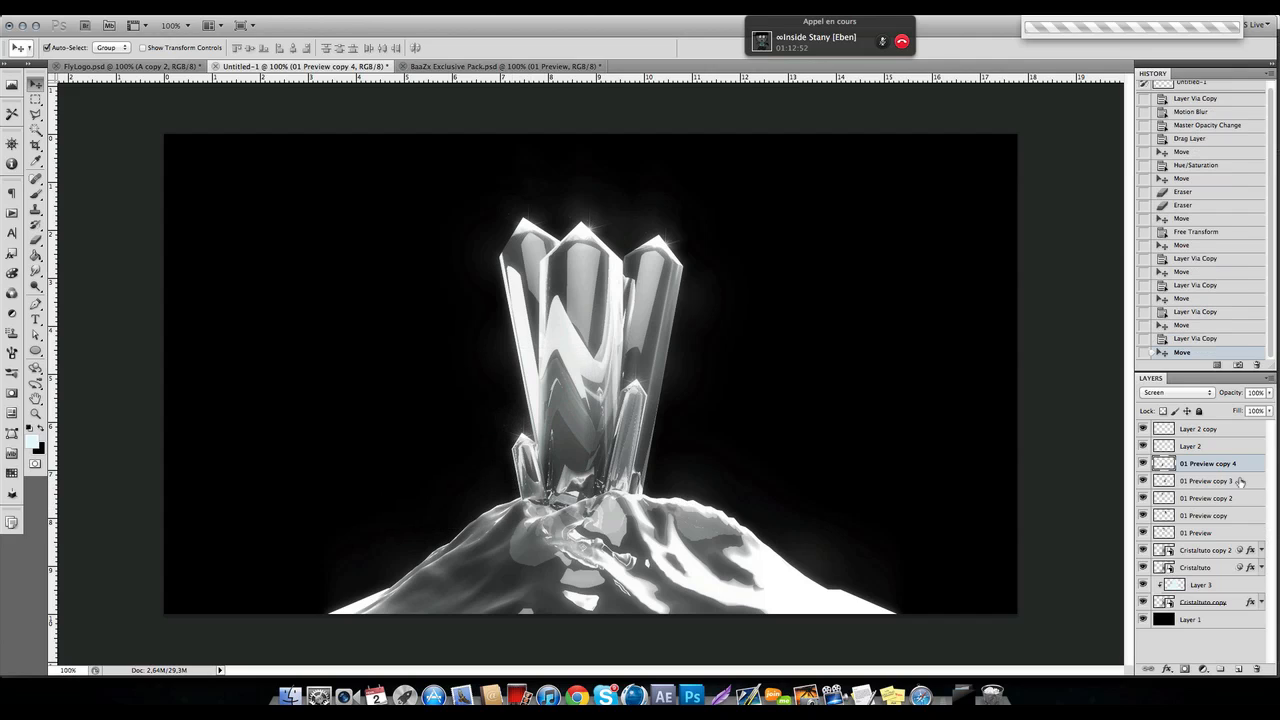
Merge the five sparkle layers into one and set it to Screen blending at 80% opacity.
shift+click(1205, 522)
key(ctrl+e)
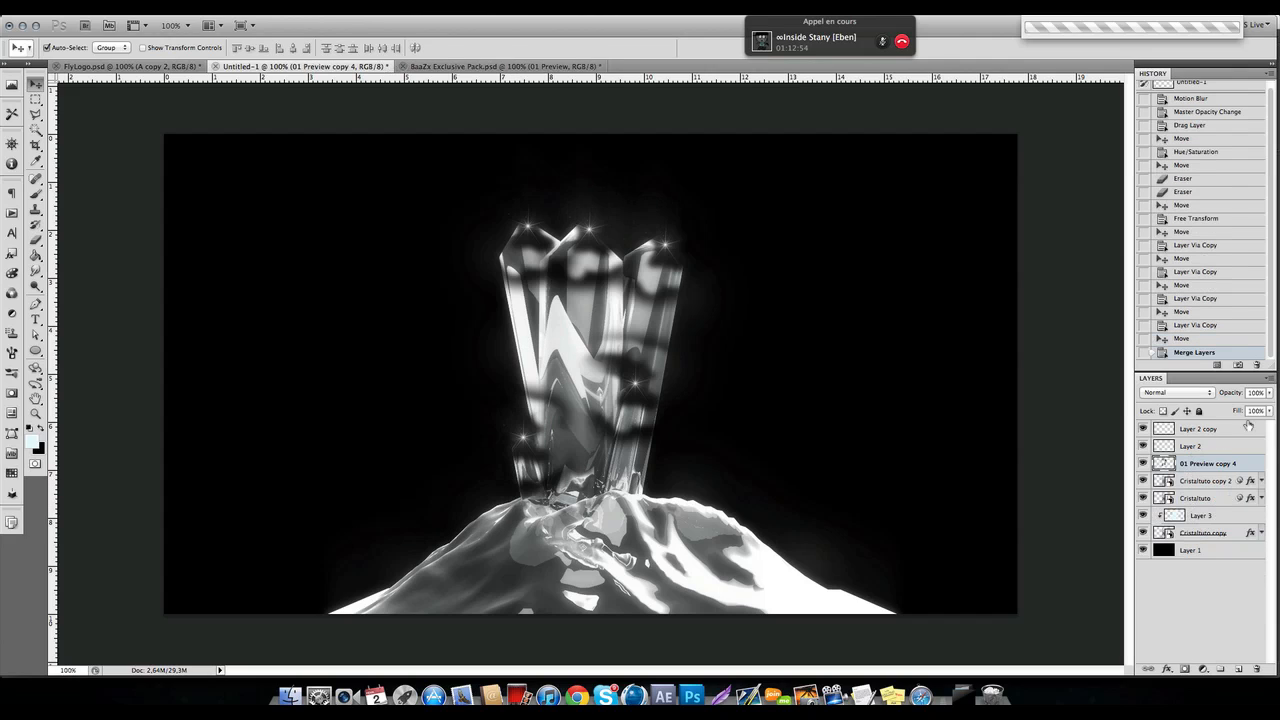
click(1182, 392)
click(1175, 479)
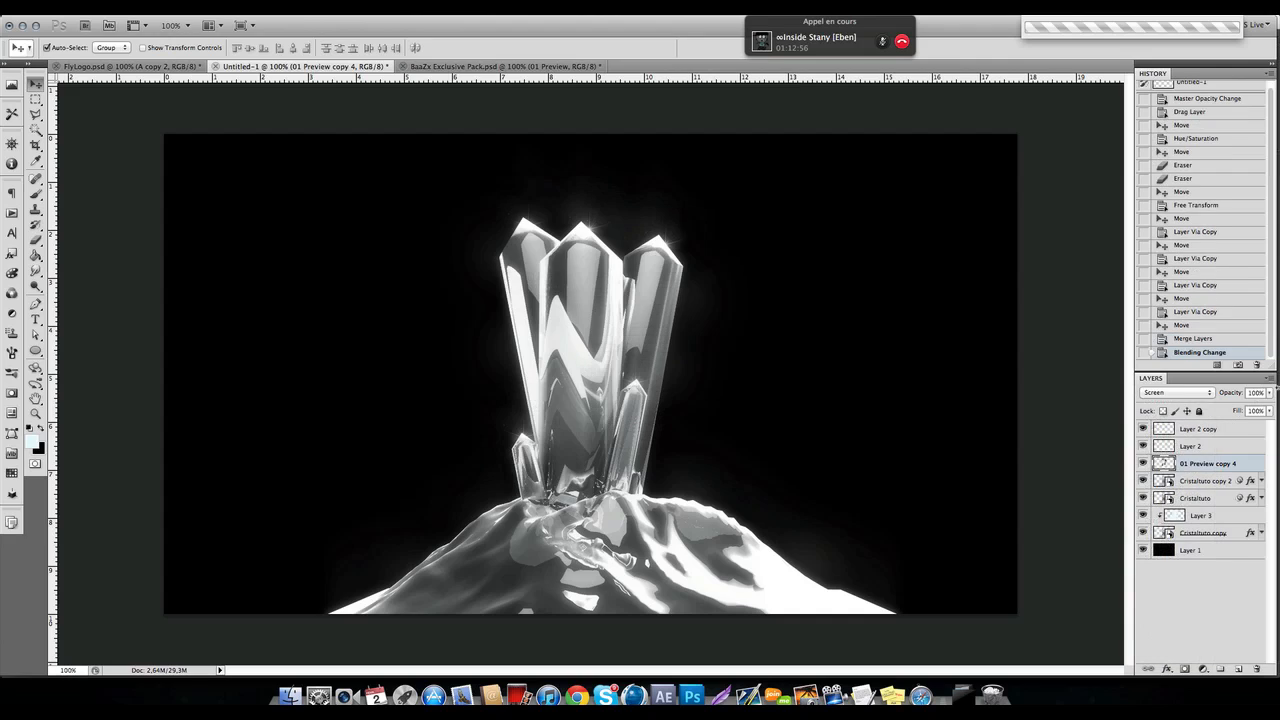
click(1270, 393)
drag(1270, 393, 1252, 408)
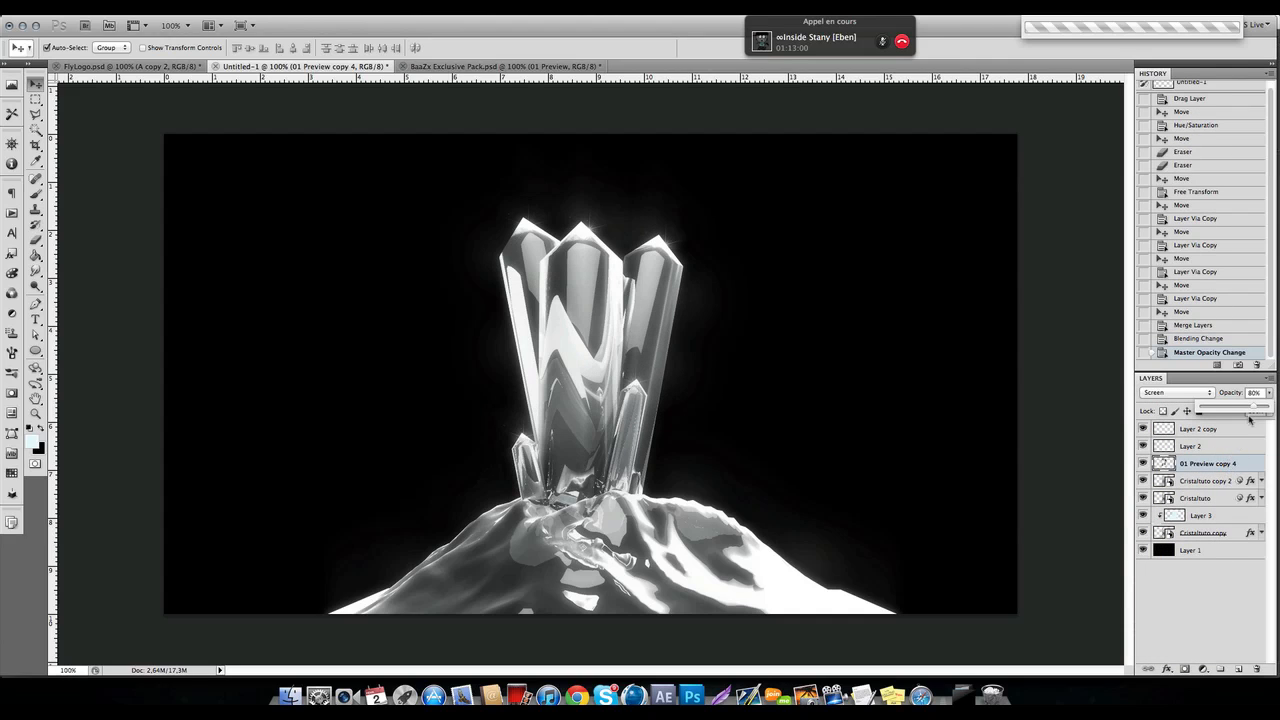
click(1232, 468)
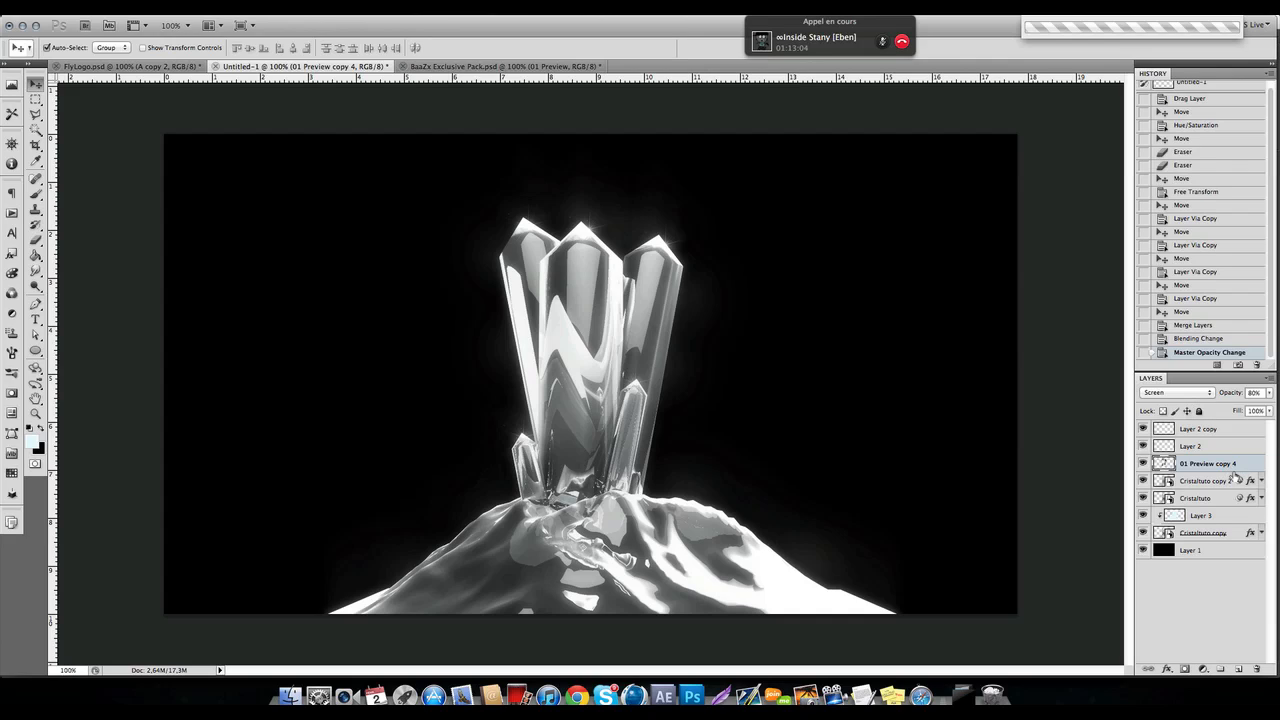
Add a Gradient Map adjustment layer above Layer 2 copy using the black-to-white gradient preset.
click(1215, 431)
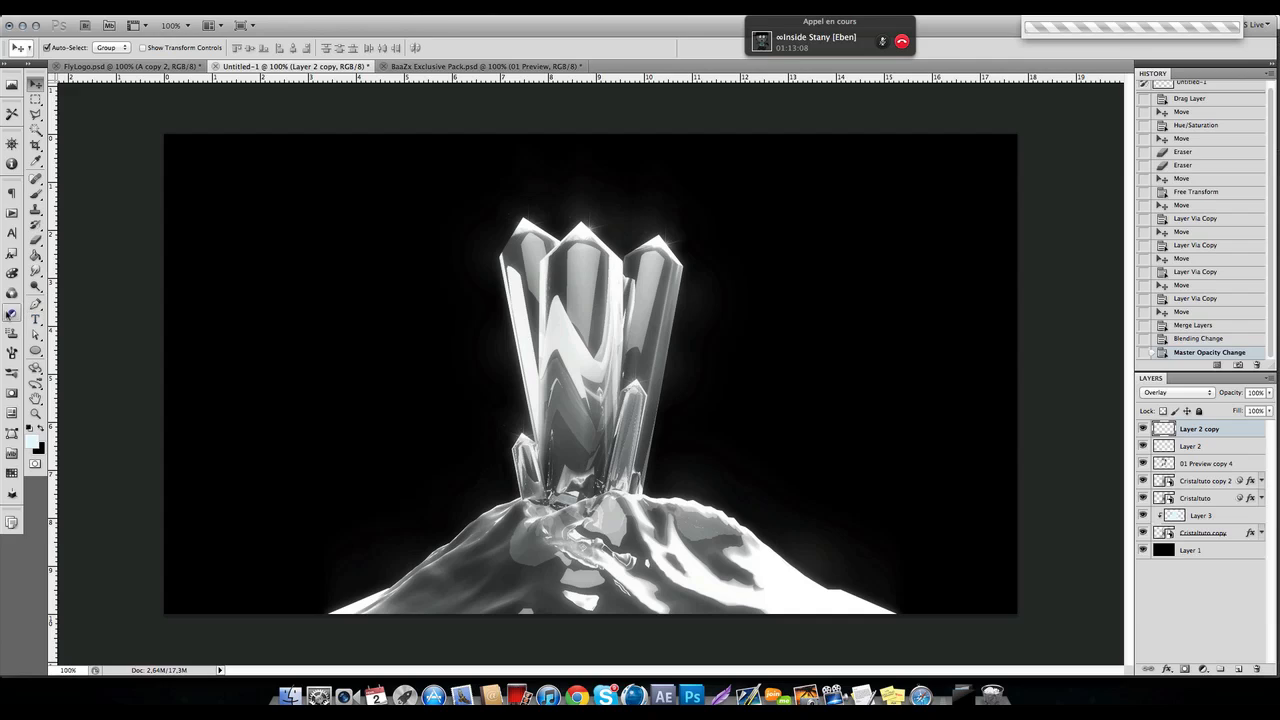
click(11, 314)
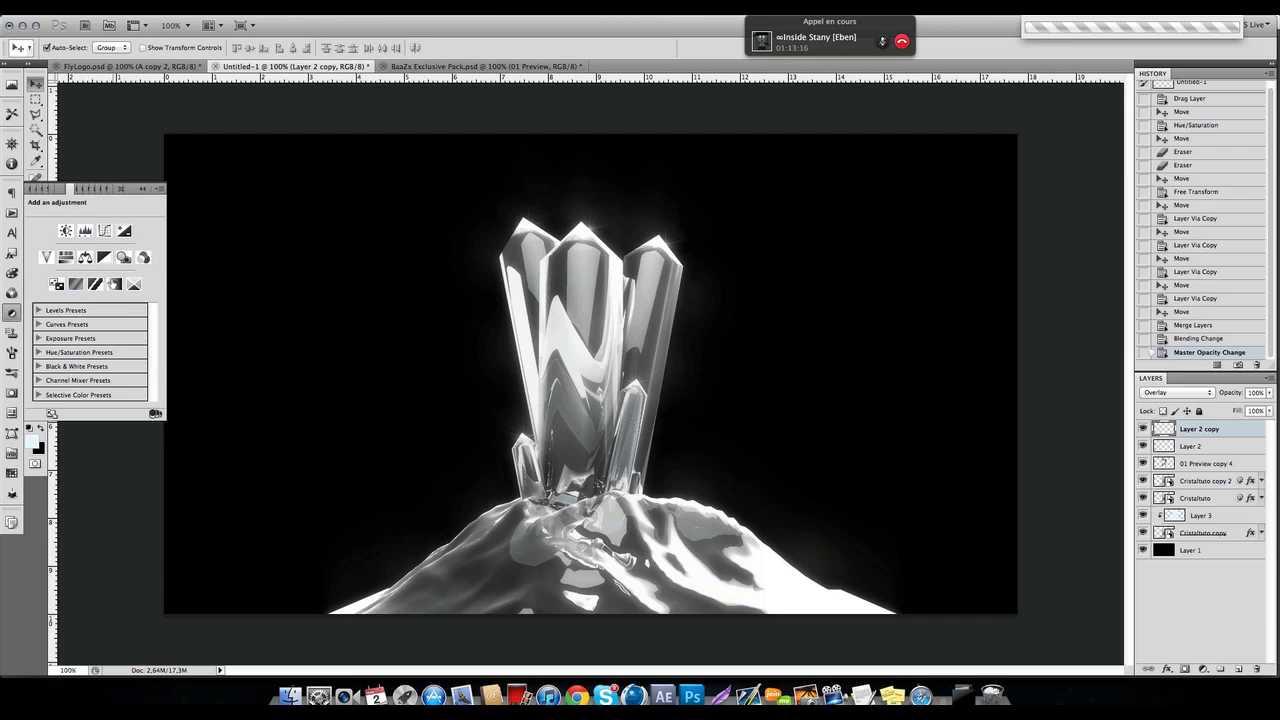
click(113, 285)
click(154, 235)
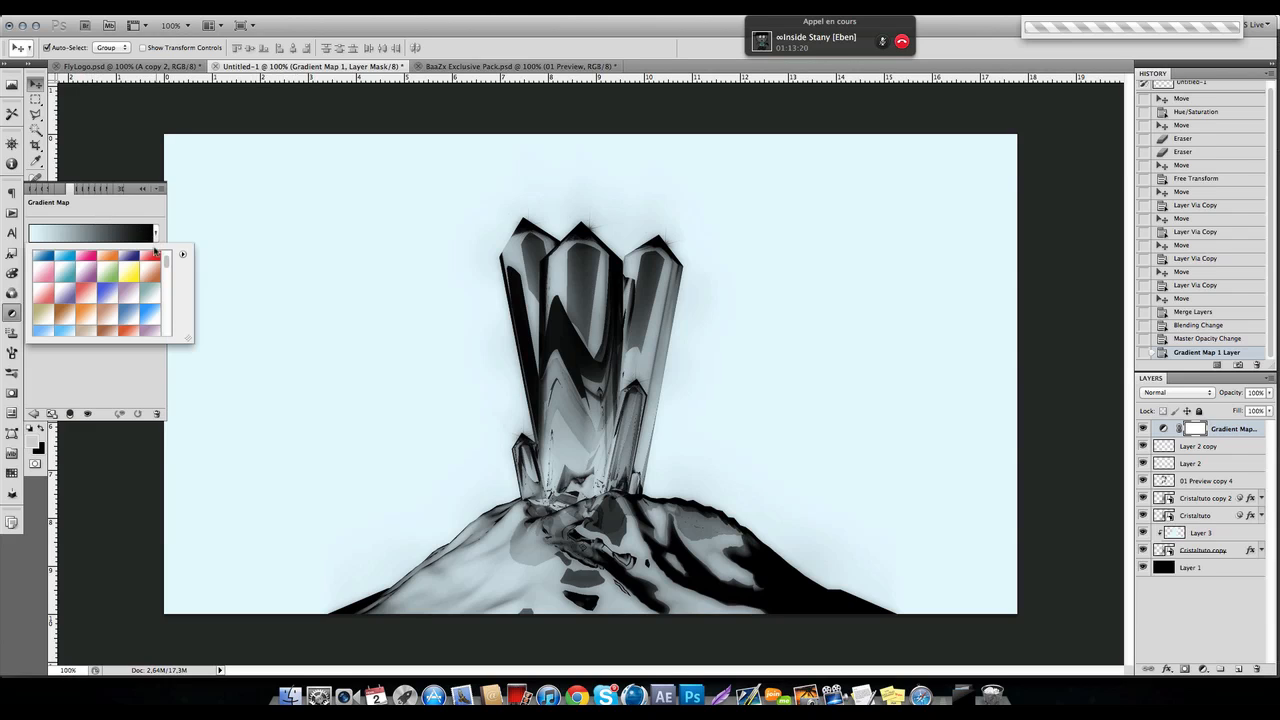
click(136, 292)
click(88, 264)
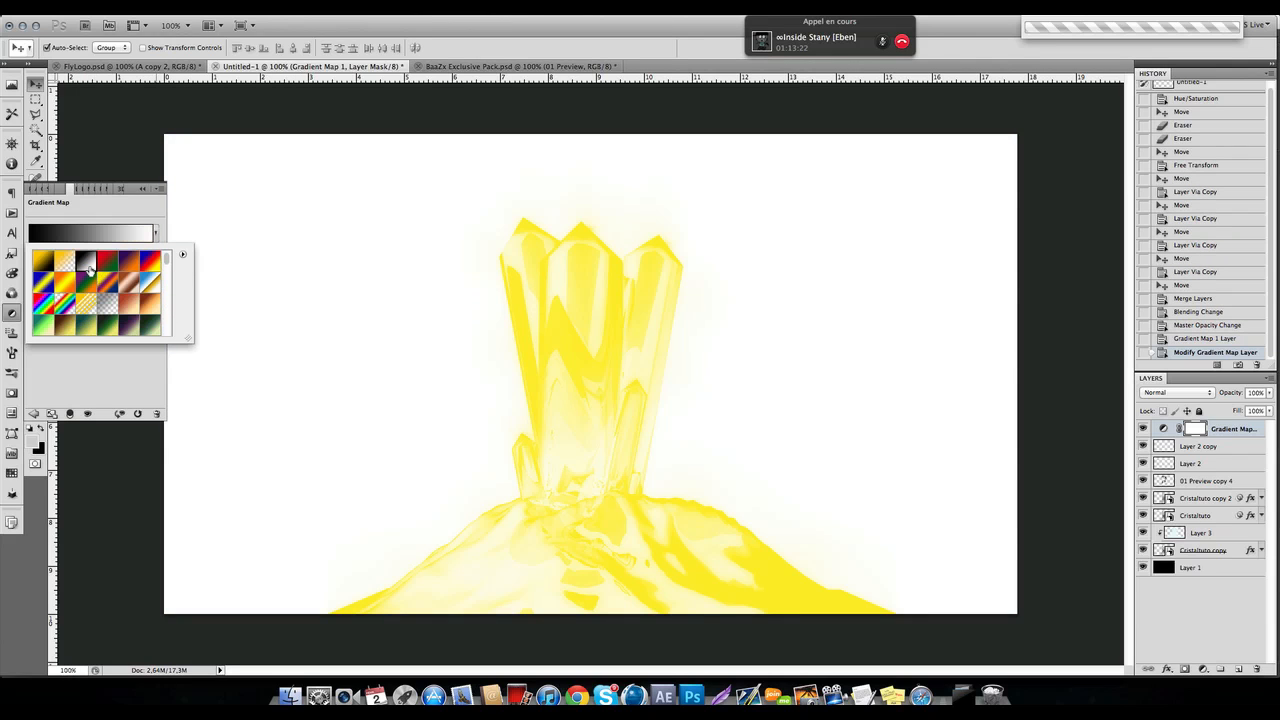
click(142, 189)
click(142, 189)
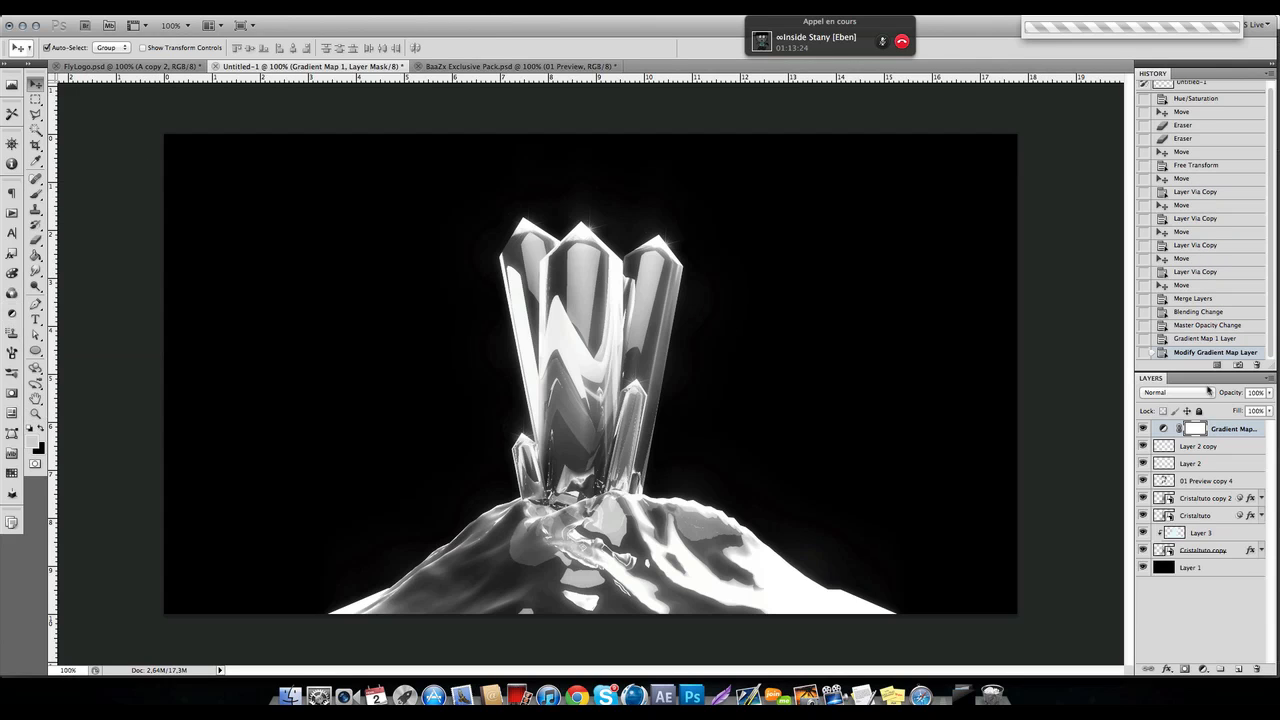
Set the Gradient Map layer to Overlay blending at 20% opacity.
click(1188, 393)
click(1178, 521)
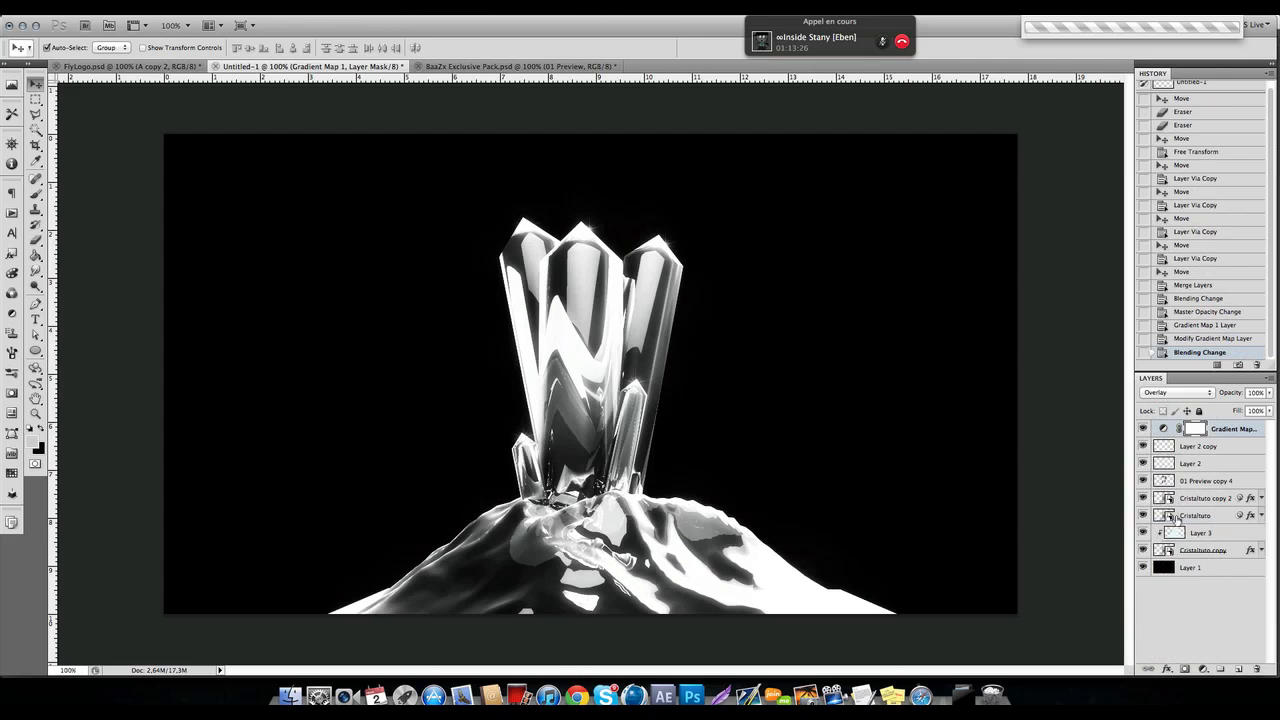
drag(1268, 393, 1217, 411)
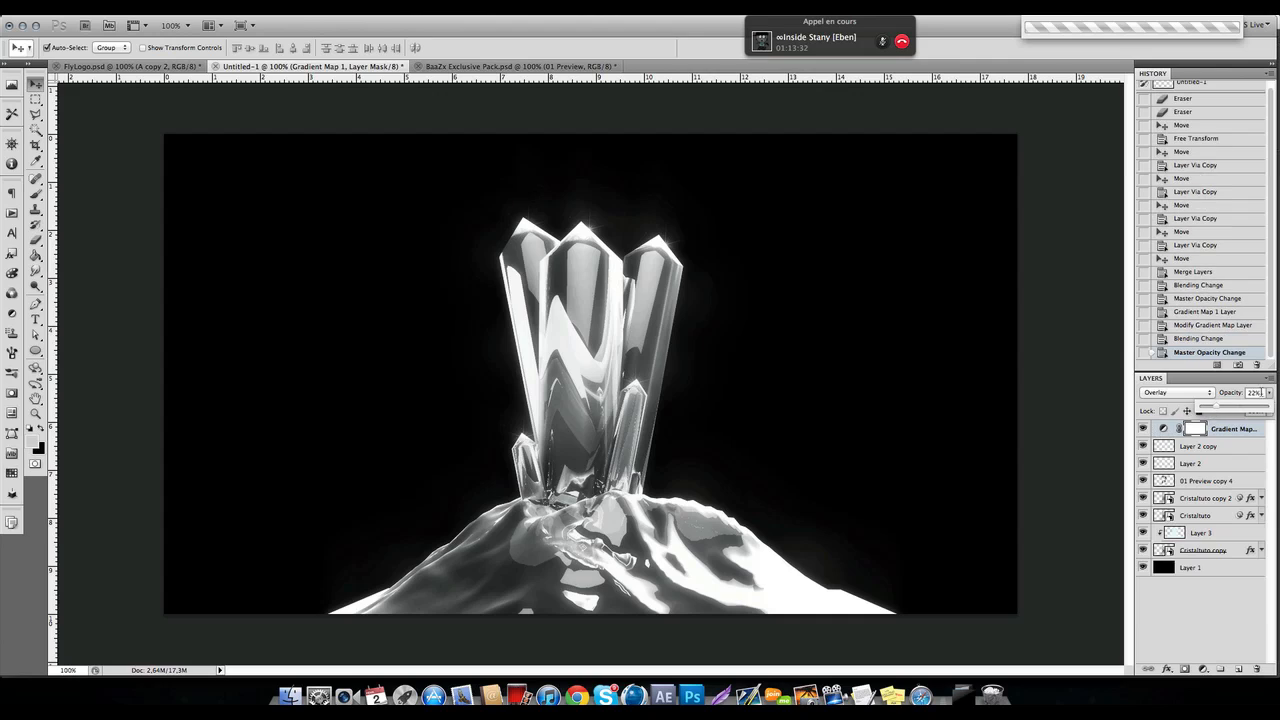
double_click(1260, 392)
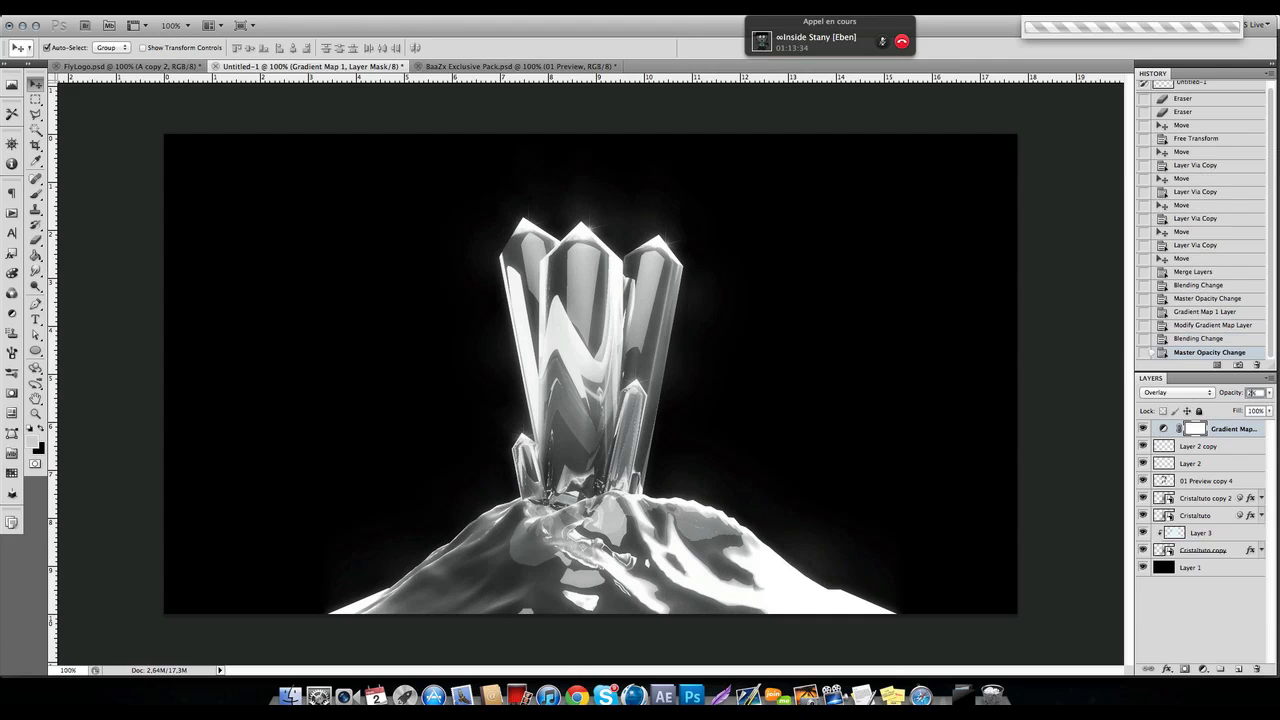
text(20)
Add a Curves adjustment layer and shape a gentle S-curve that lifts the highlights and deepens the shadows.
click(12, 313)
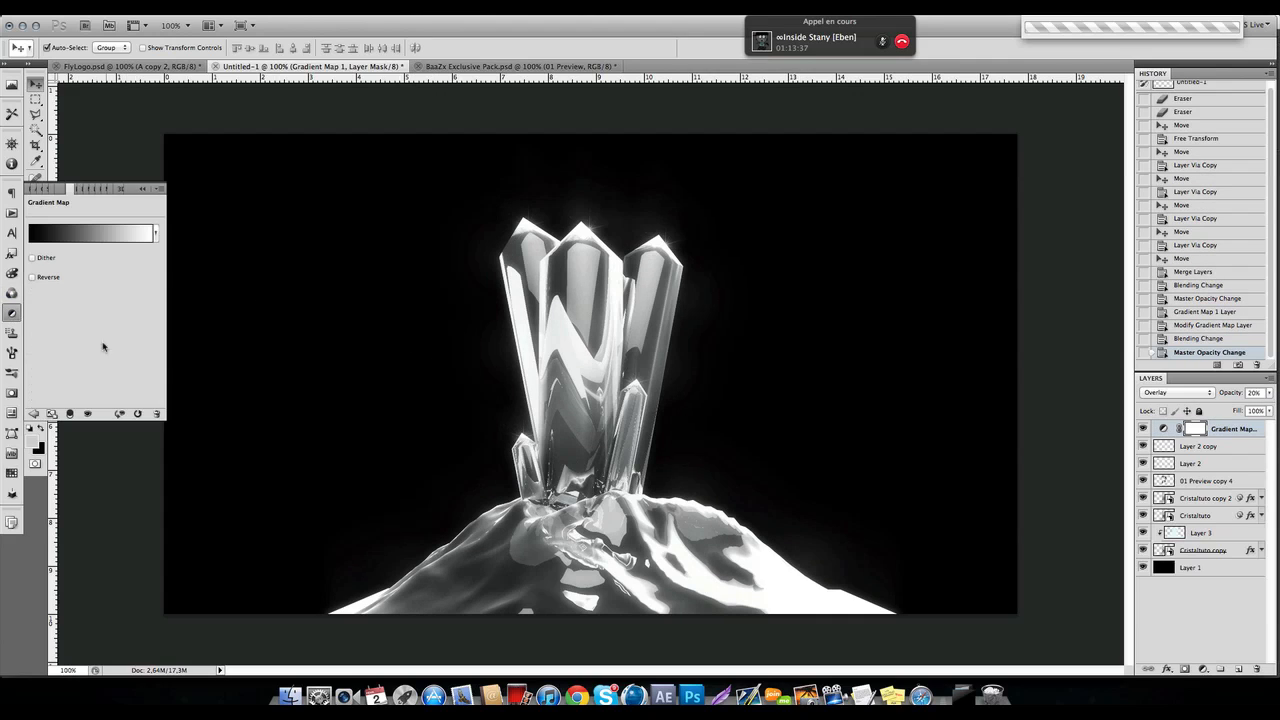
click(33, 414)
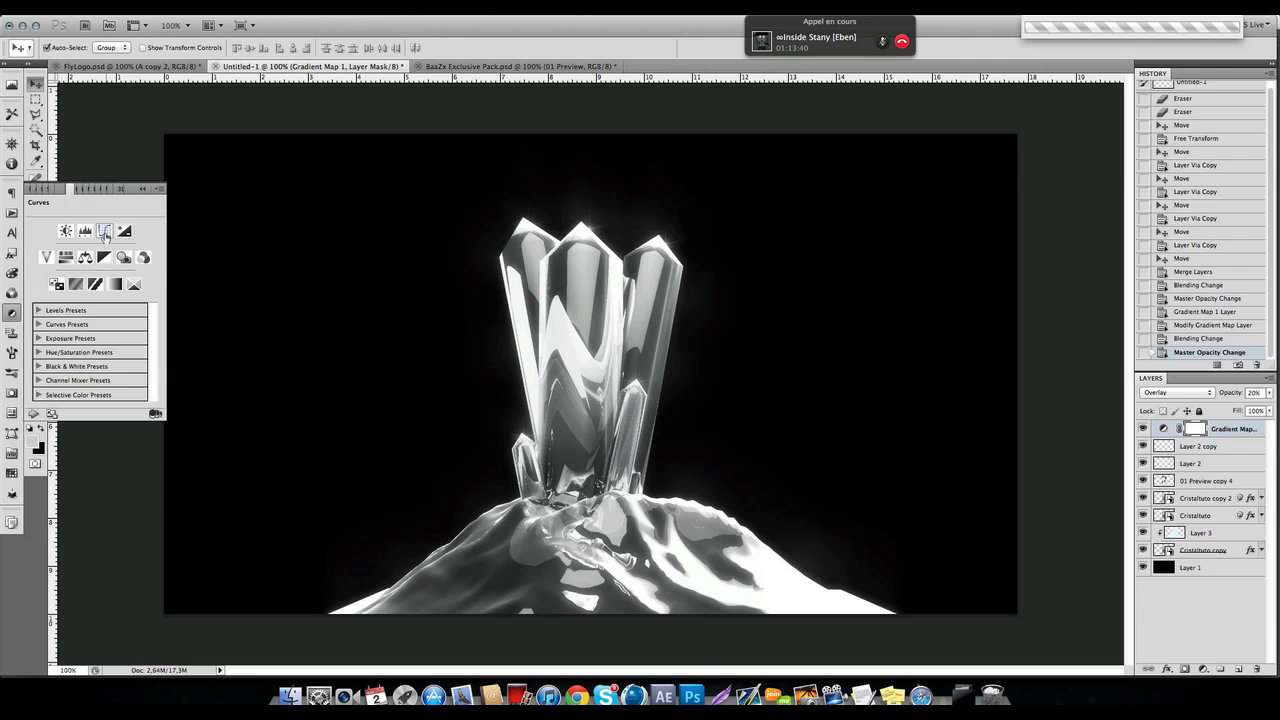
click(104, 232)
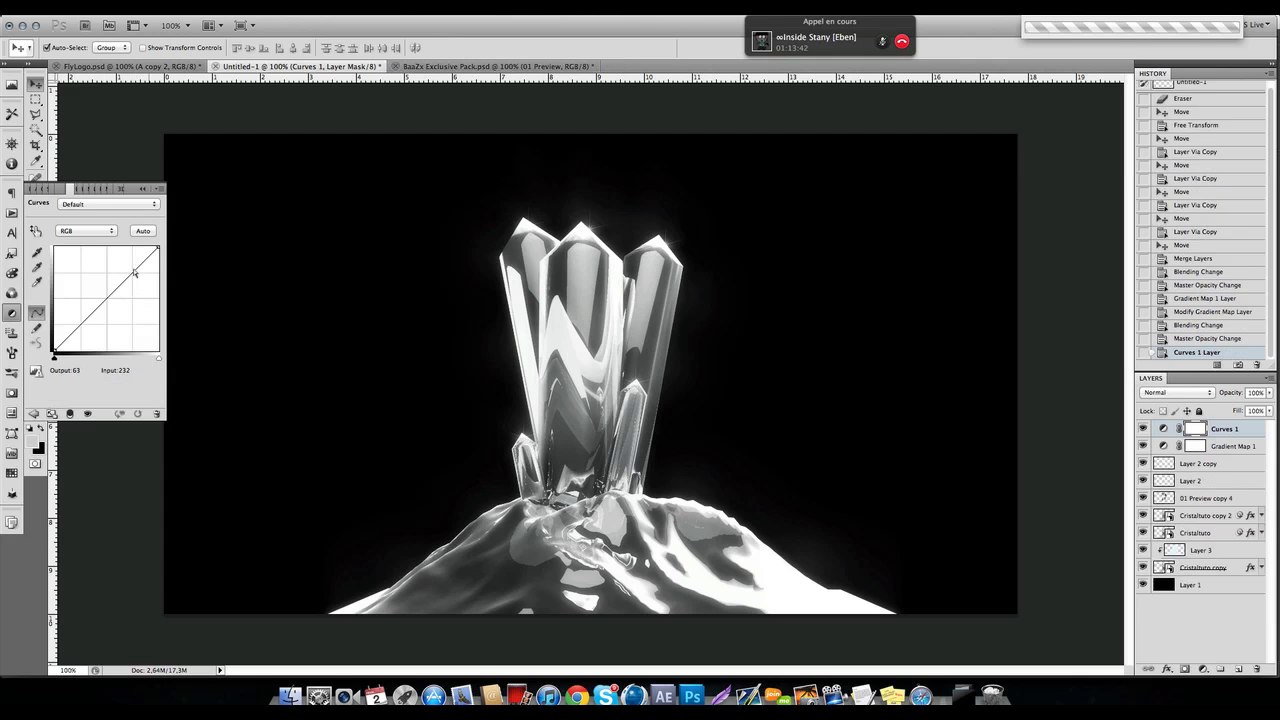
drag(134, 272, 129, 267)
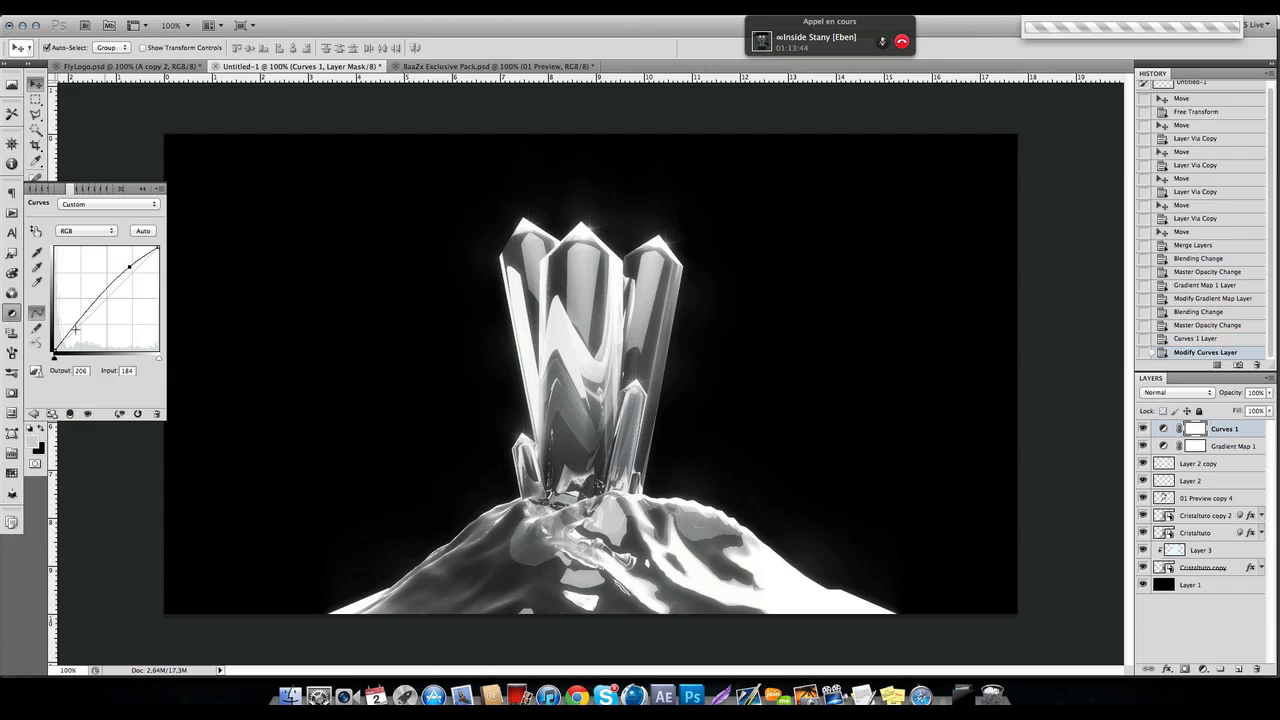
click(70, 341)
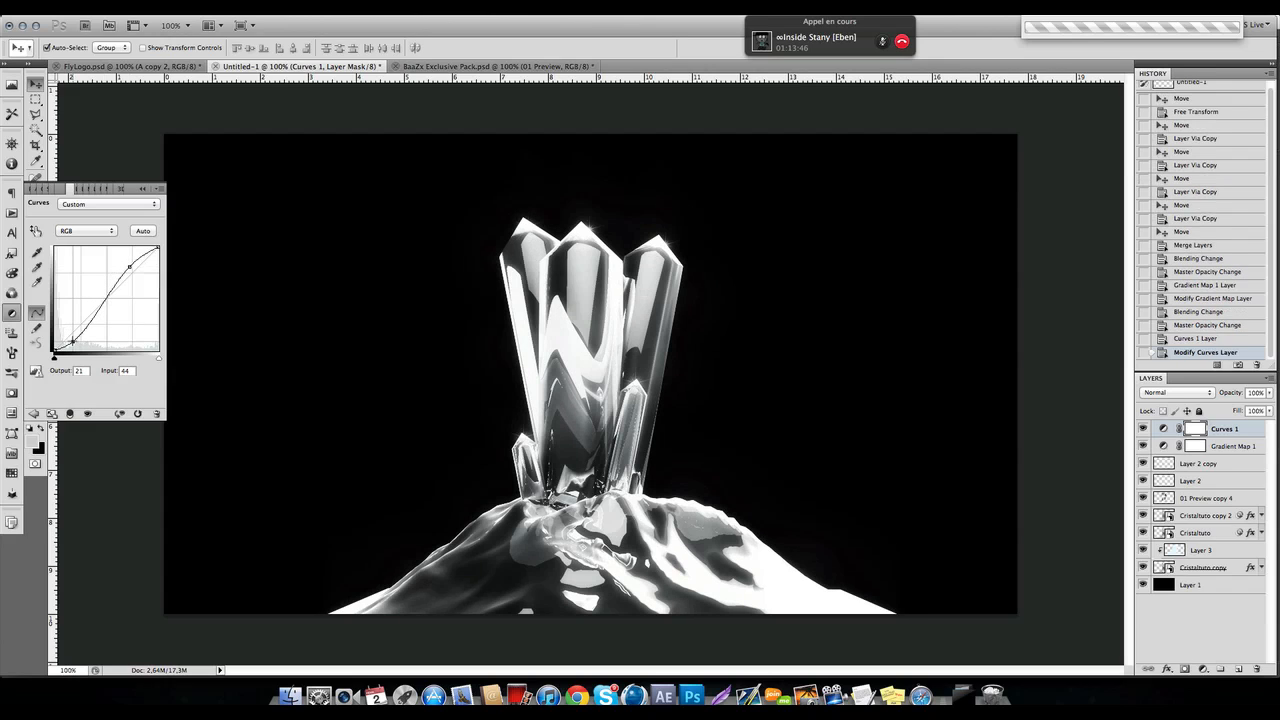
drag(70, 339, 76, 337)
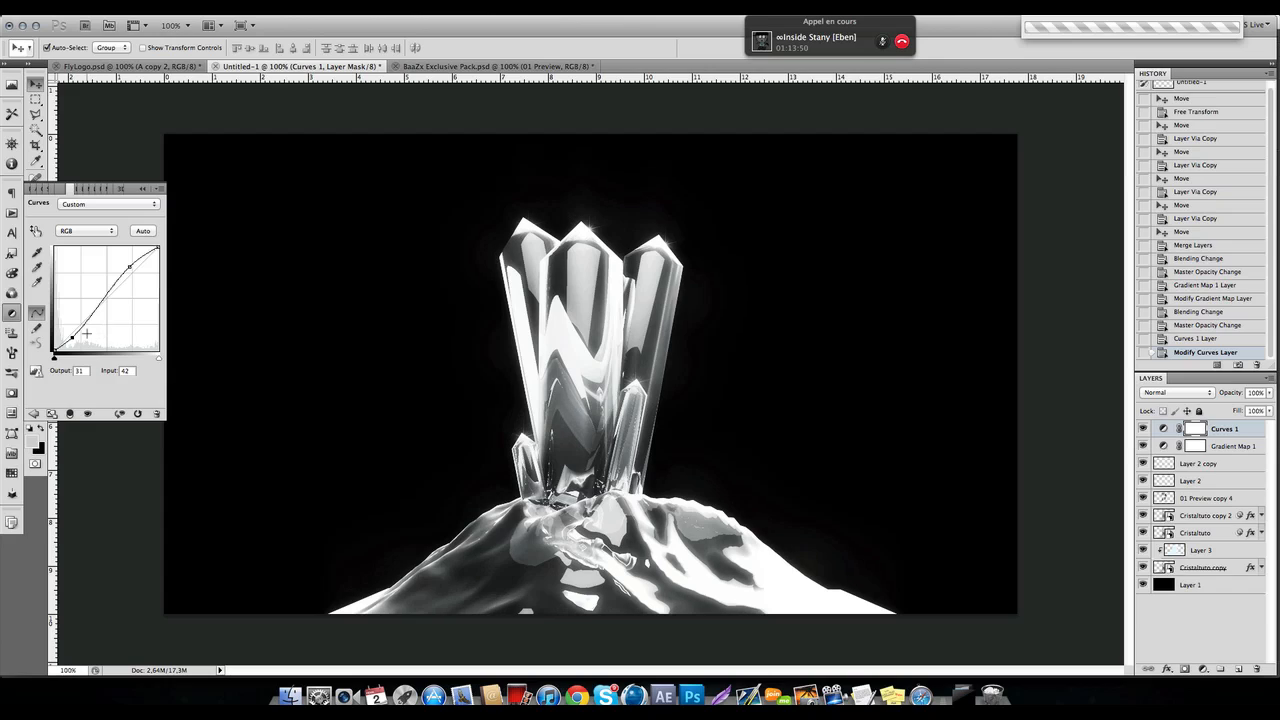
drag(128, 272, 131, 266)
Compare the image with and without the Curves adjustment and reduce its opacity to 79%.
click(1144, 429)
click(1144, 429)
click(152, 192)
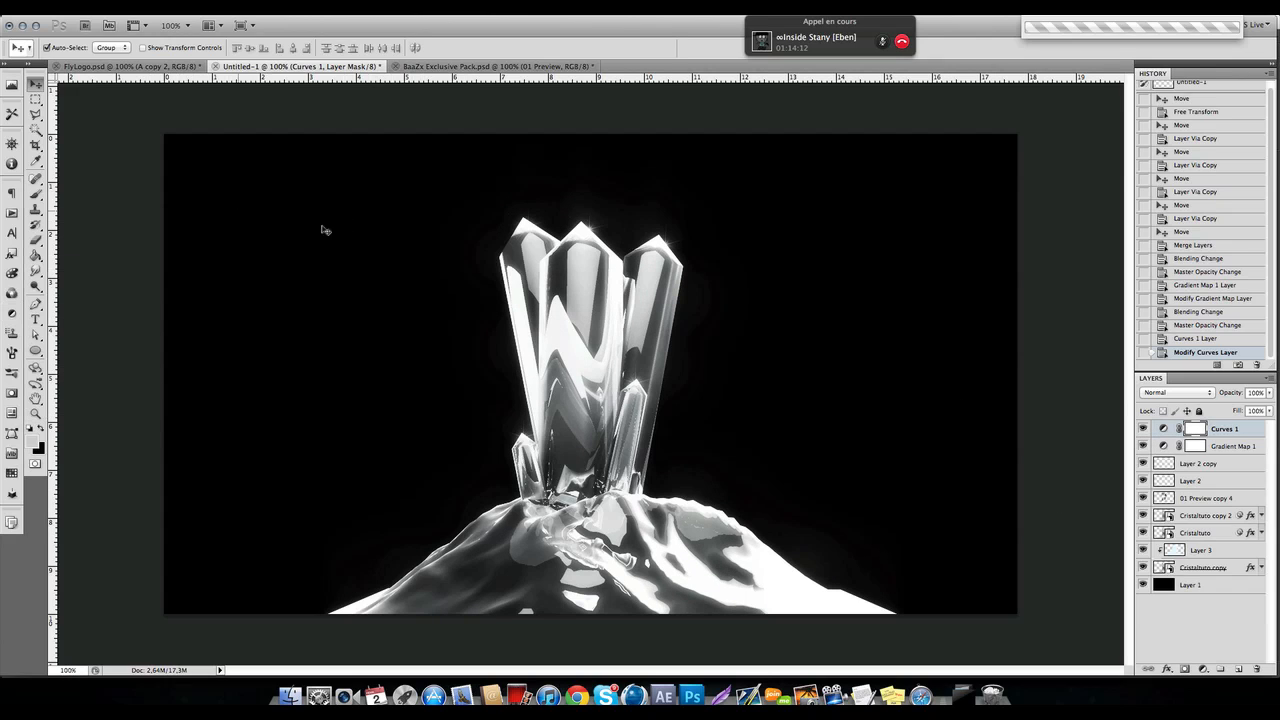
click(1269, 392)
drag(1268, 407, 1252, 407)
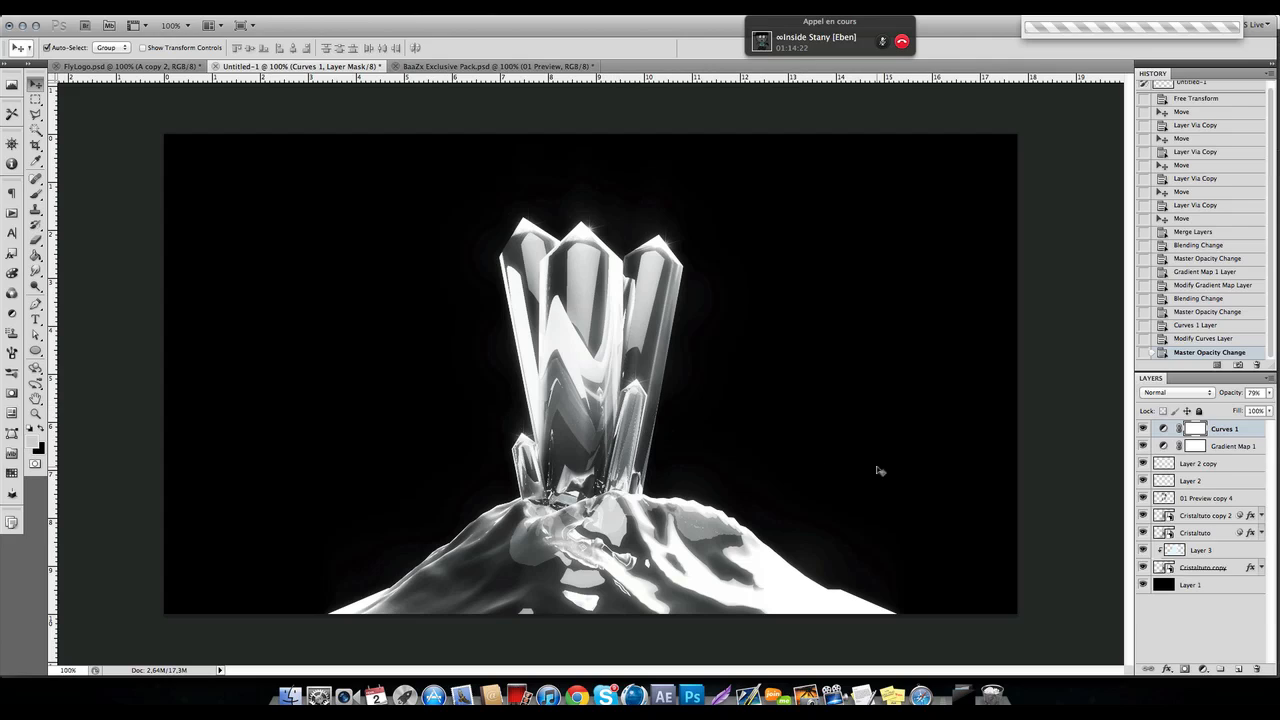
Create a new empty layer directly above Layer 3.
click(1216, 548)
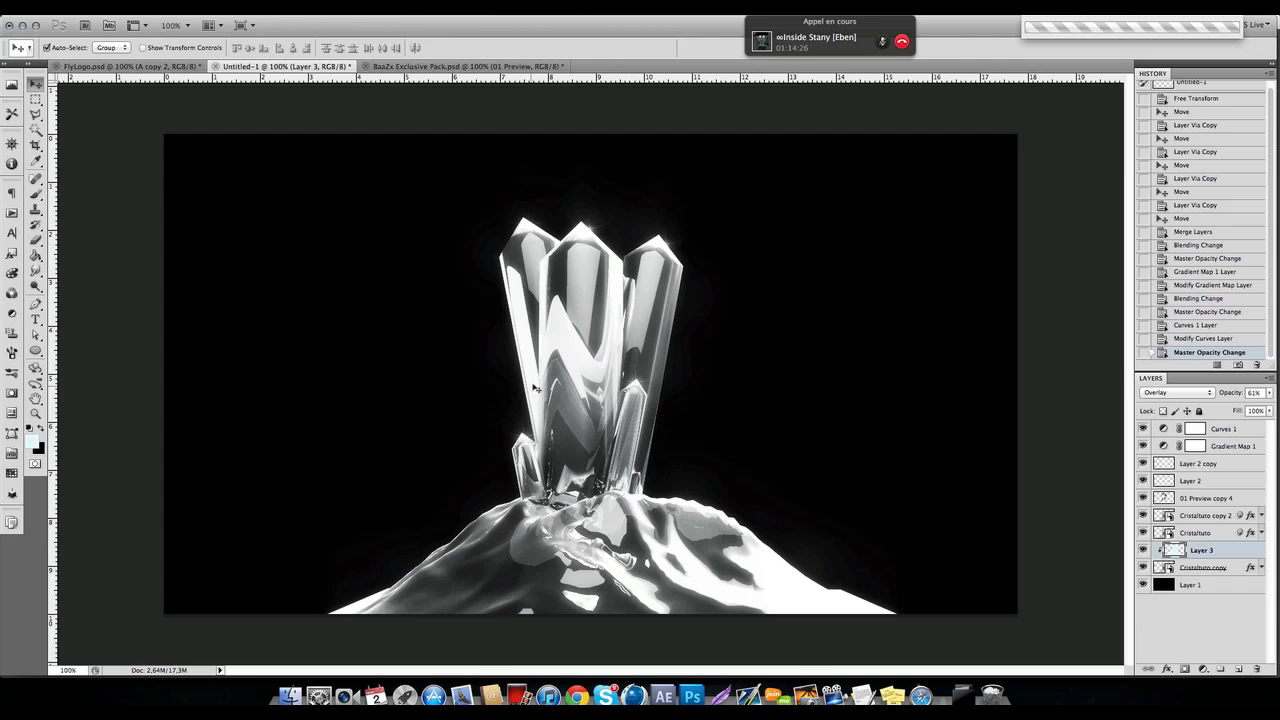
click(1219, 588)
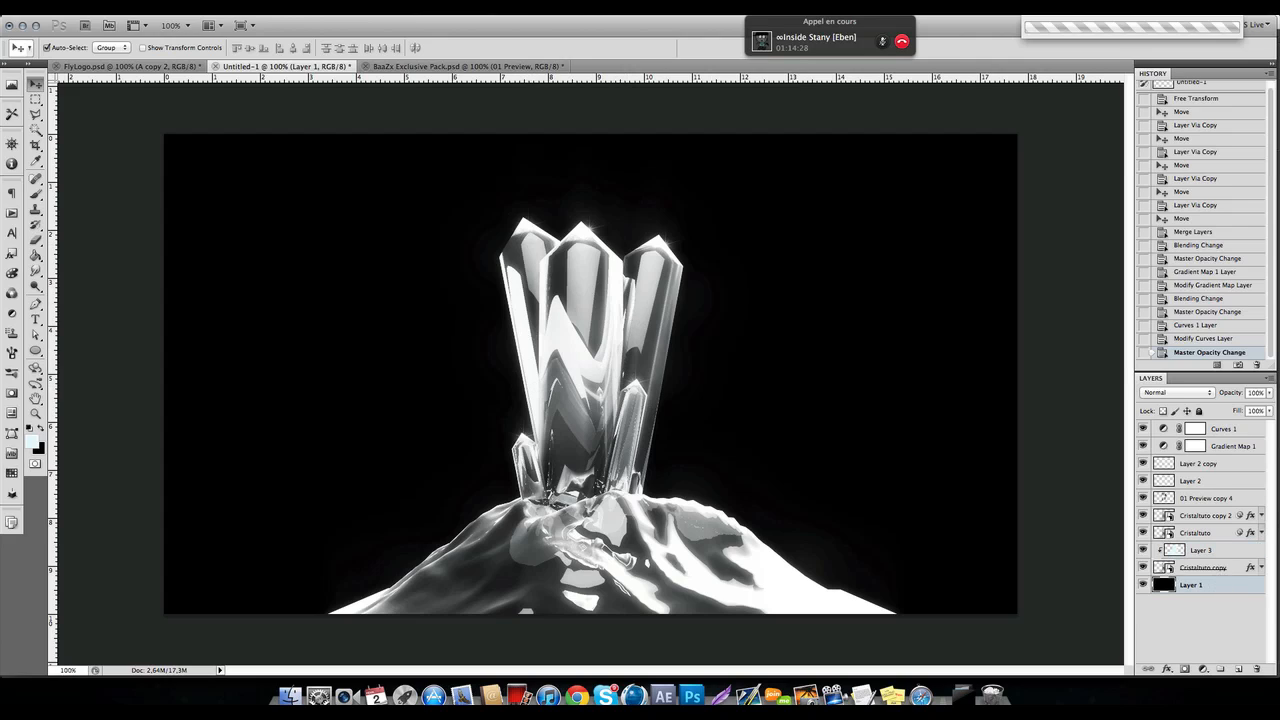
click(1238, 553)
click(1238, 669)
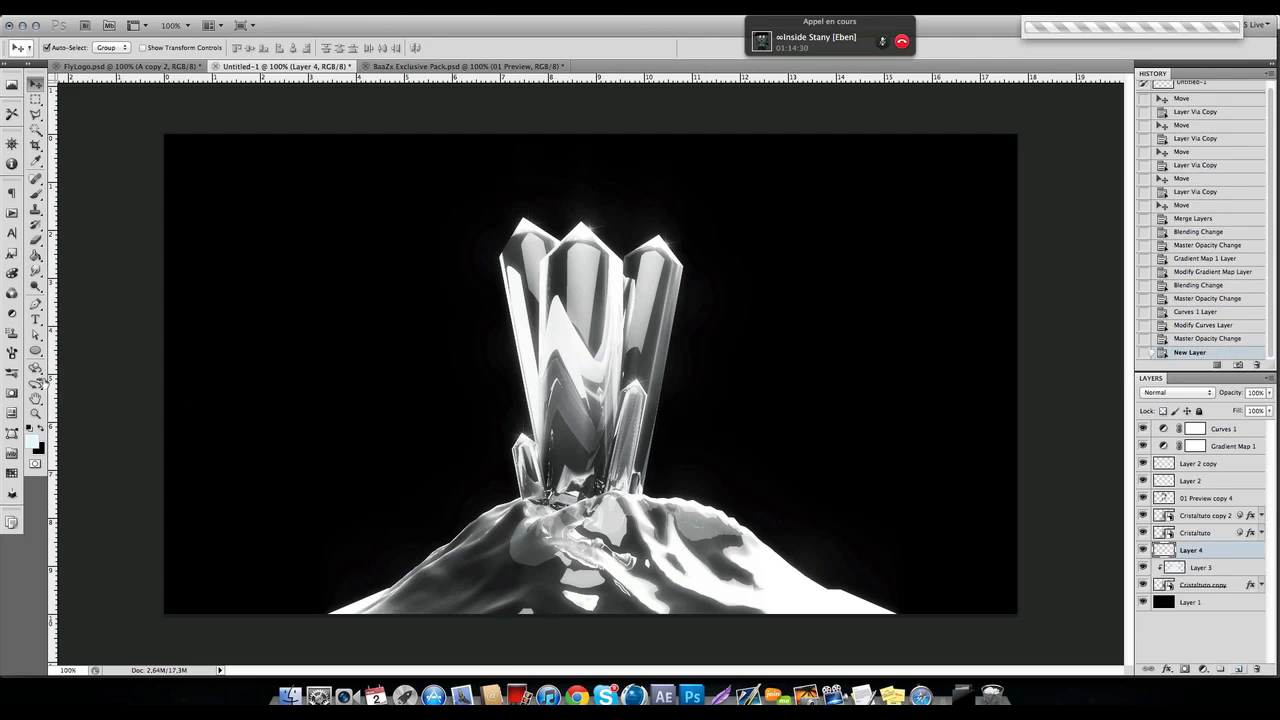
Outline the central crystal with the Polygonal Lasso and invert the selection.
click(36, 115)
drag(540, 446, 540, 258)
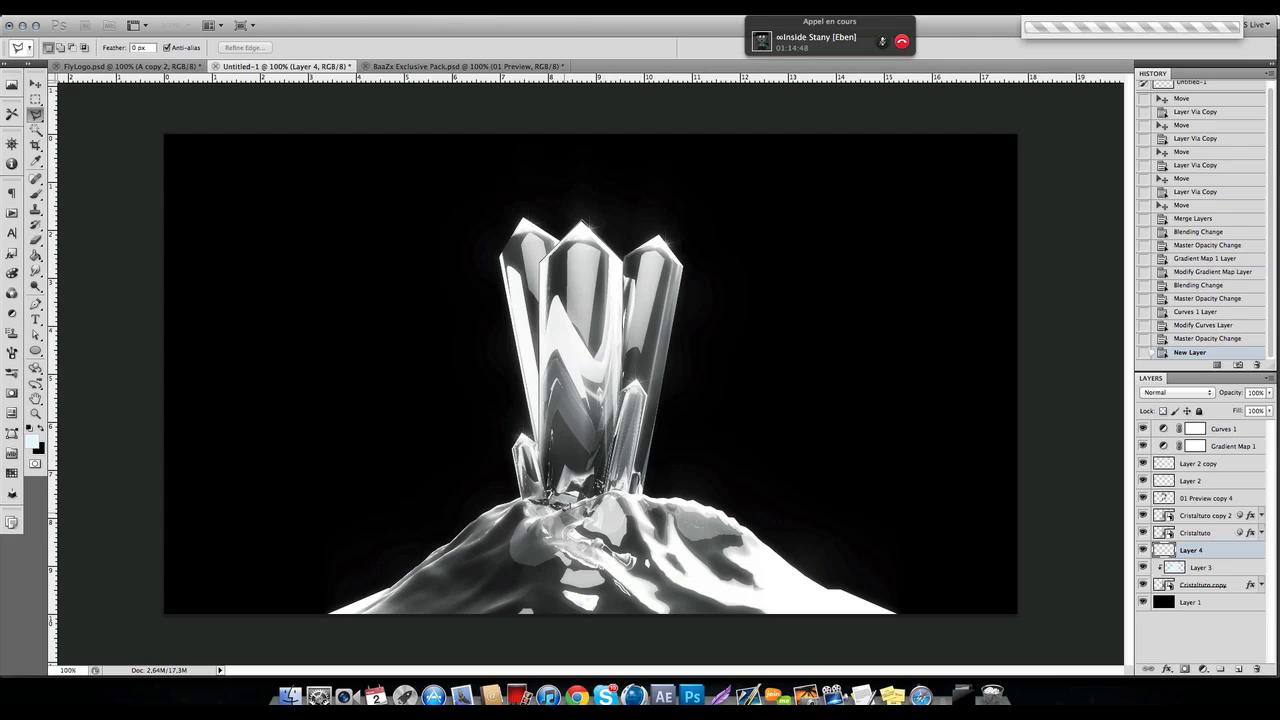
double_click(544, 462)
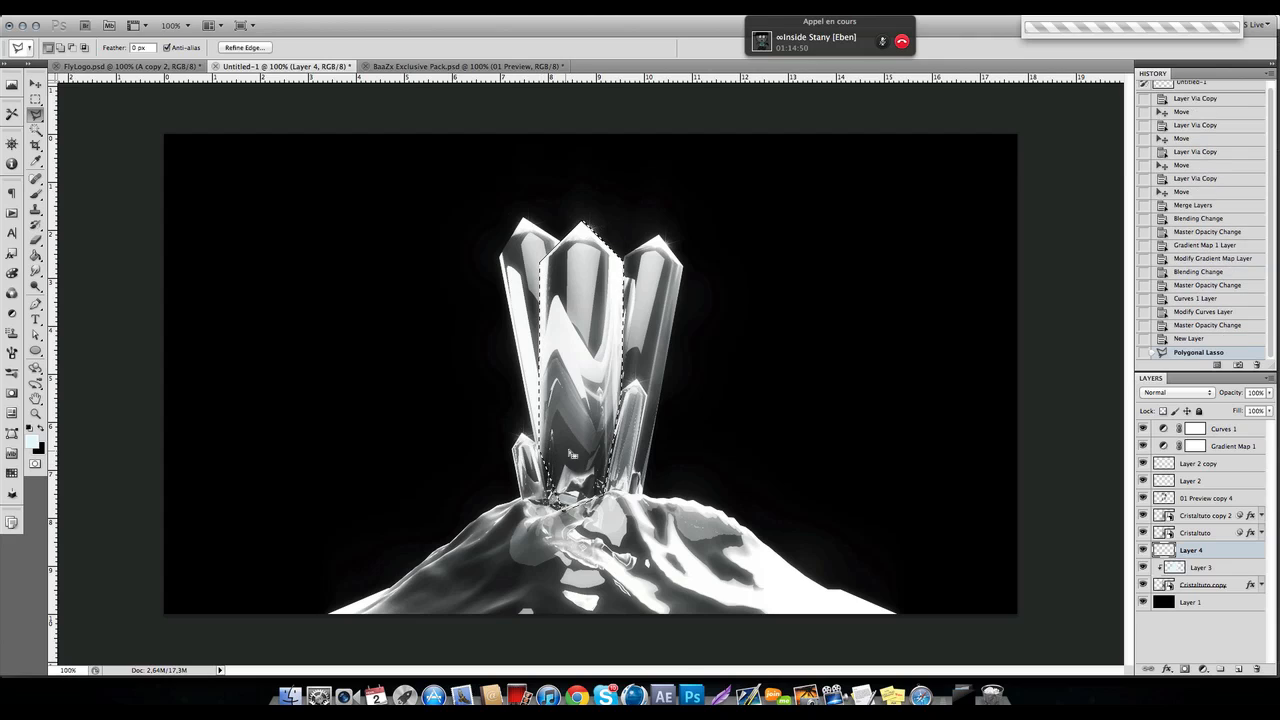
right_click(576, 439)
click(618, 460)
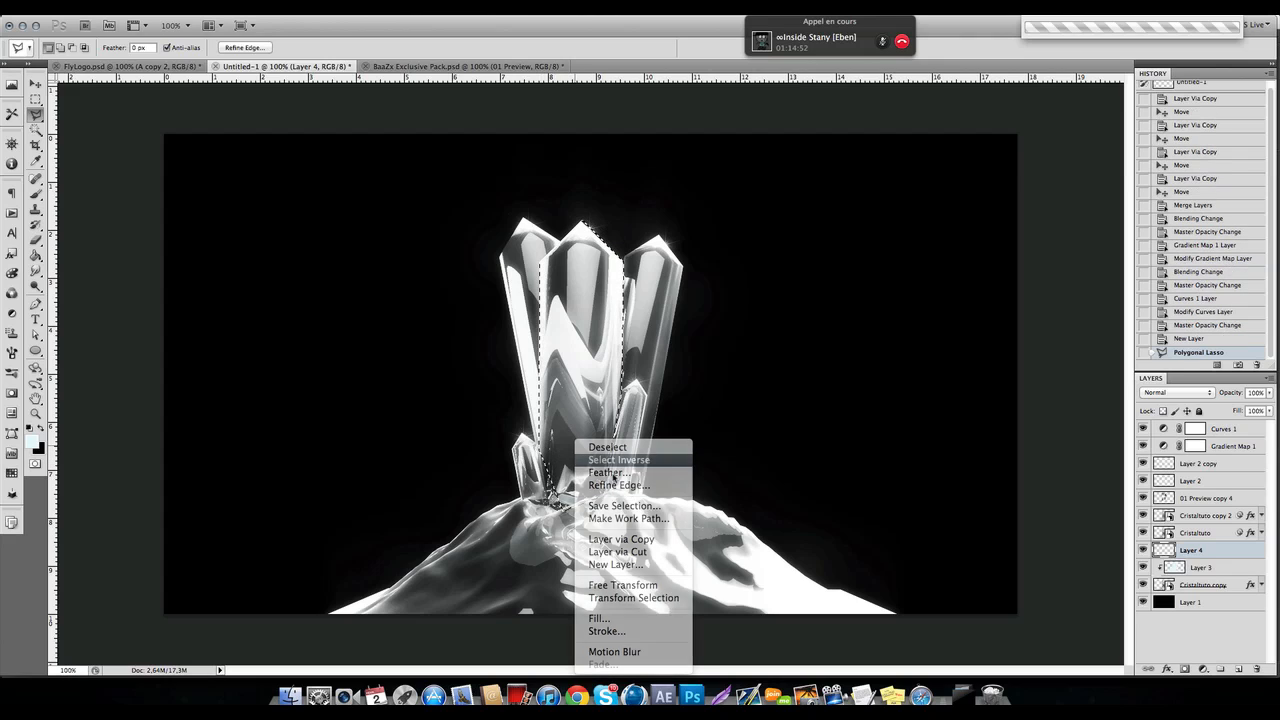
Brush soft strokes along both outer sides of the central crystal on Layer 4, and deselect.
key(b)
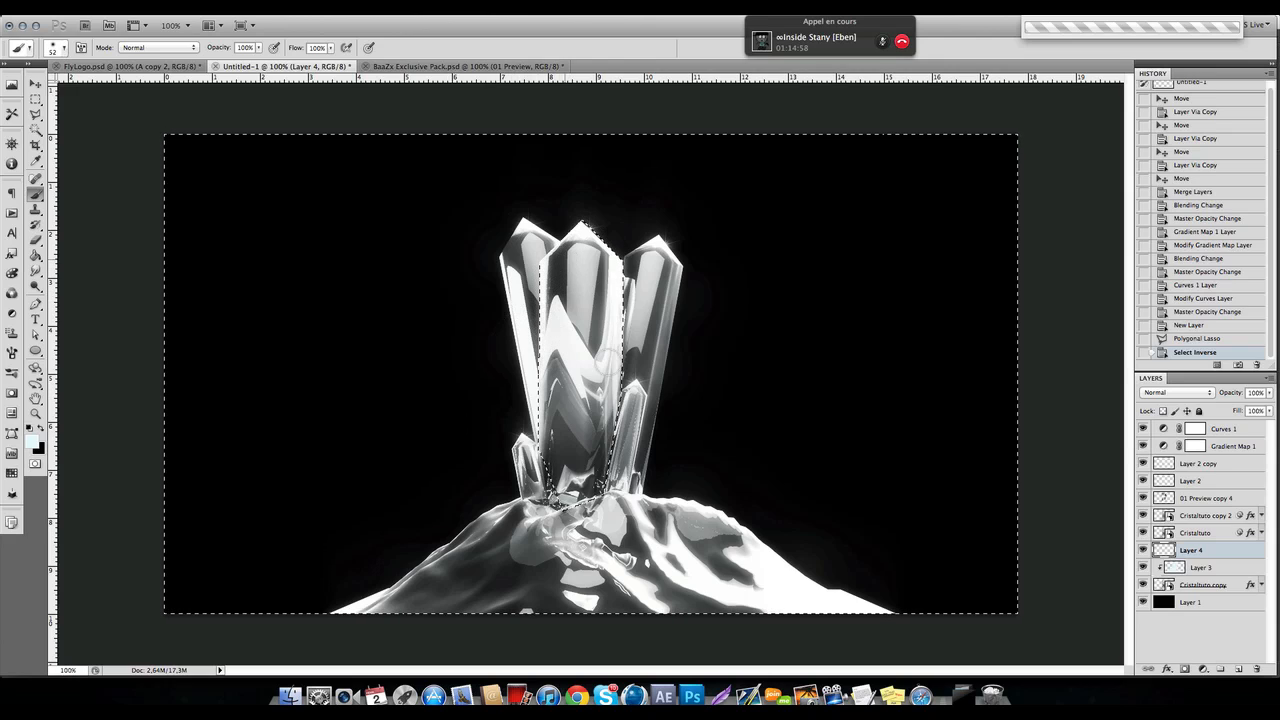
click(547, 280)
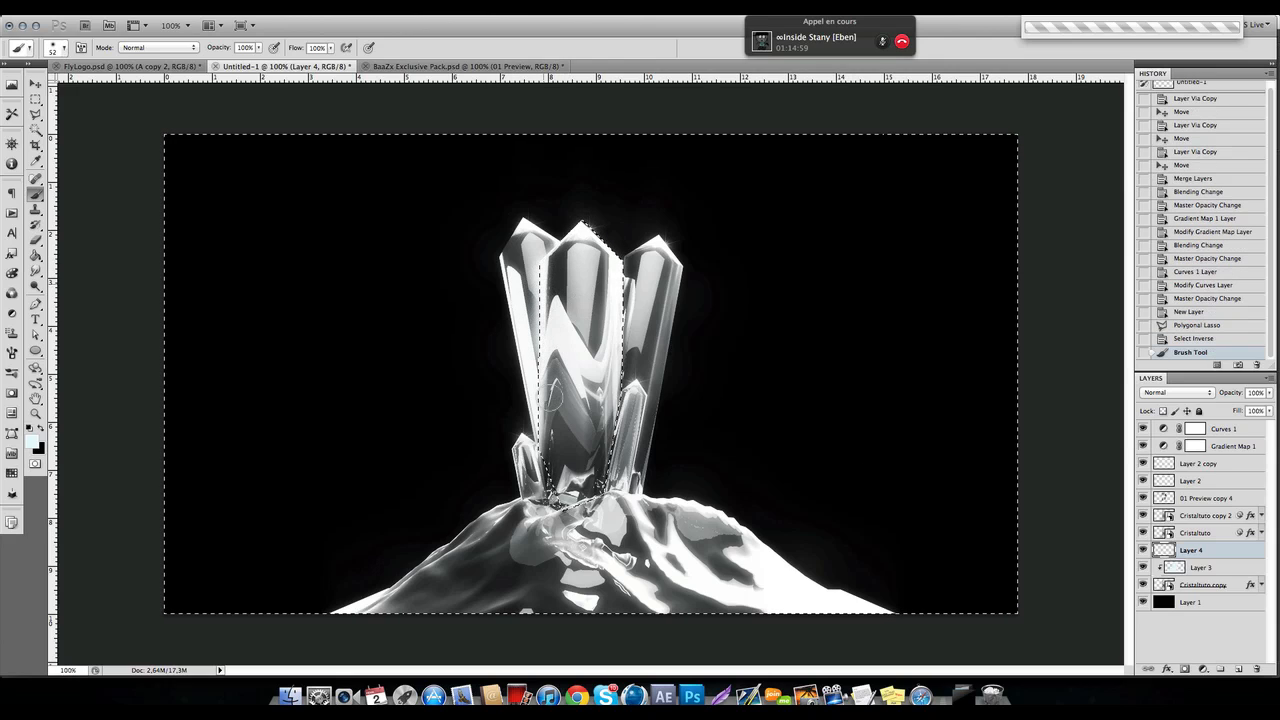
click(612, 270)
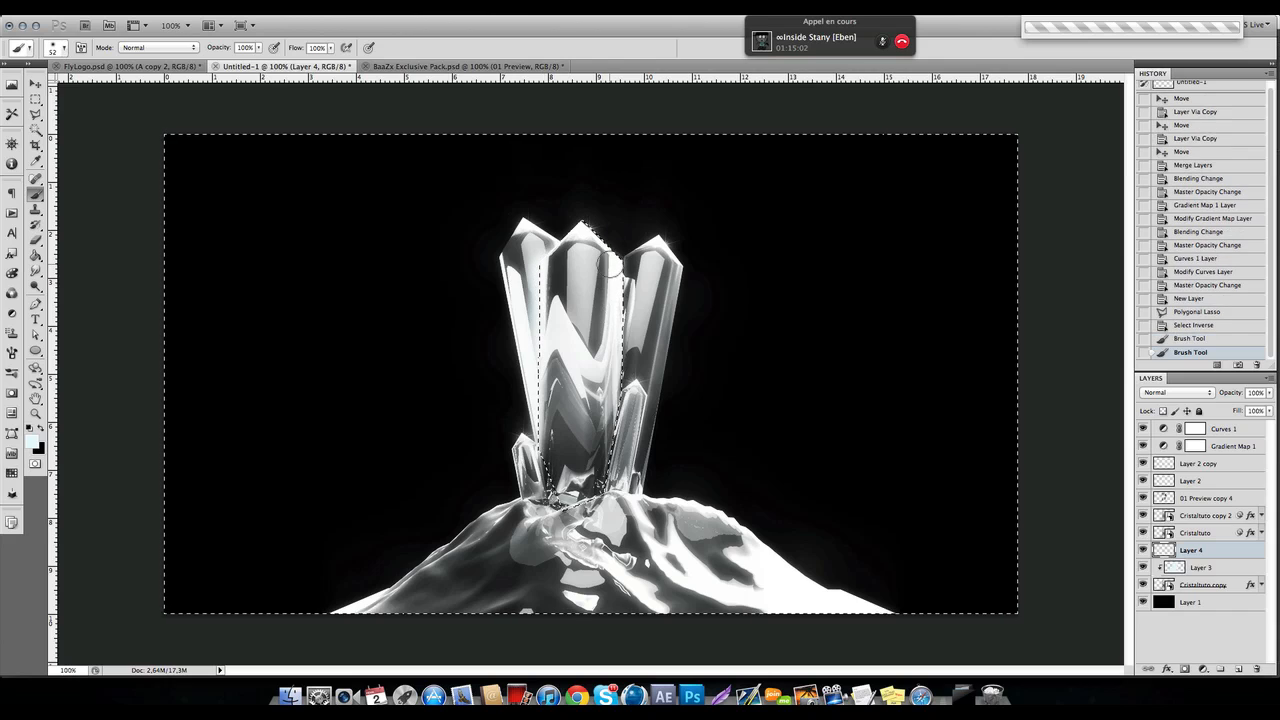
drag(619, 301, 617, 440)
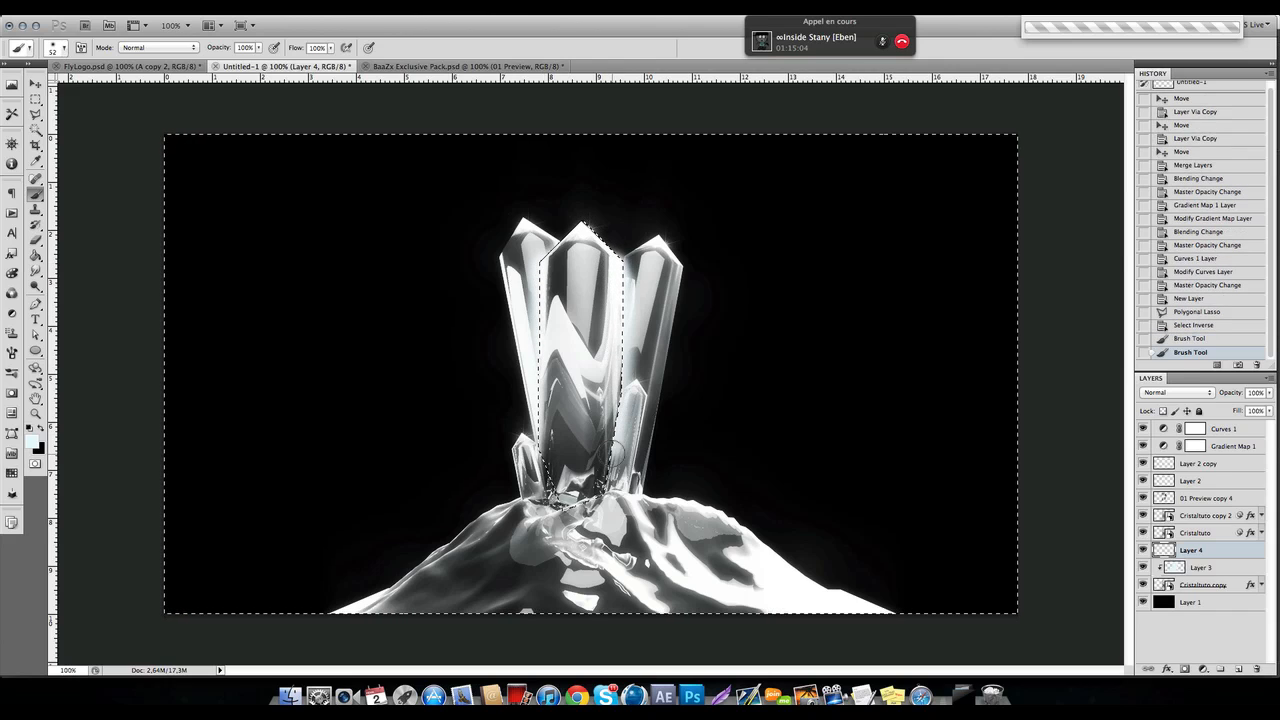
key(ctrl+d)
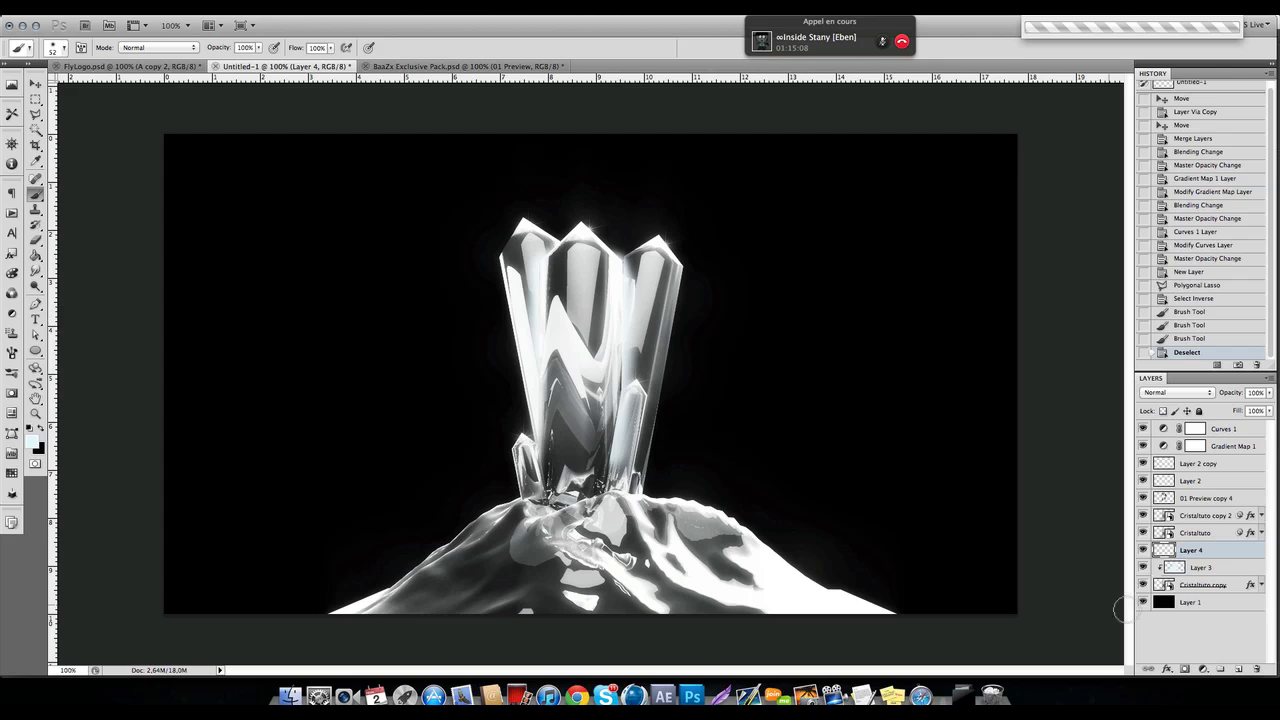
Apply a black (000000) Color Overlay to Layer 4 to turn the painted strokes into shadows.
double_click(1240, 551)
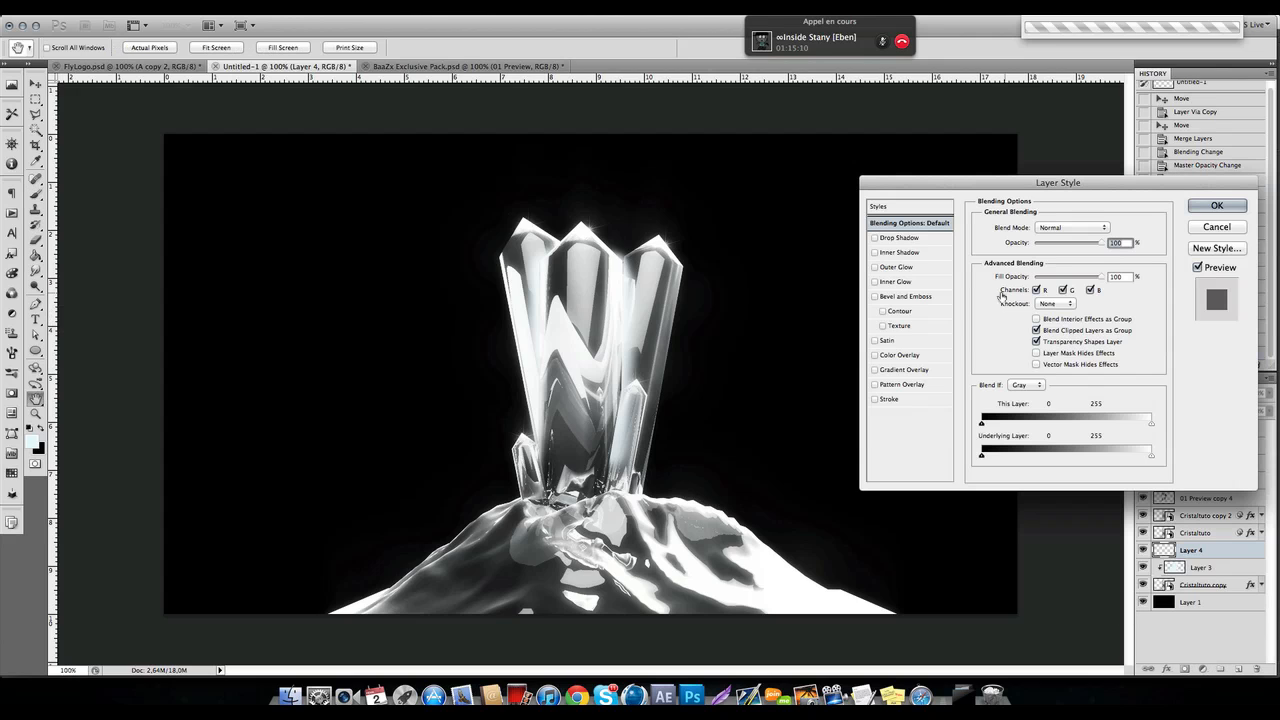
click(900, 355)
click(1108, 227)
click(826, 423)
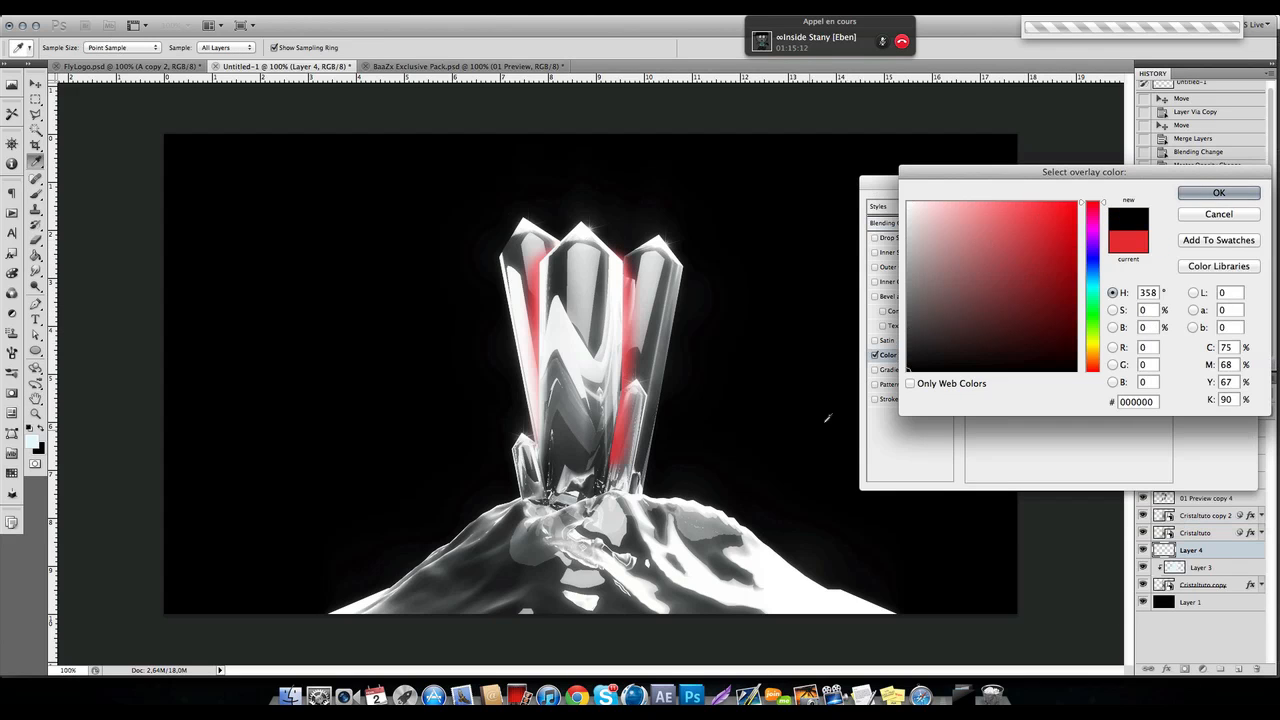
click(1219, 193)
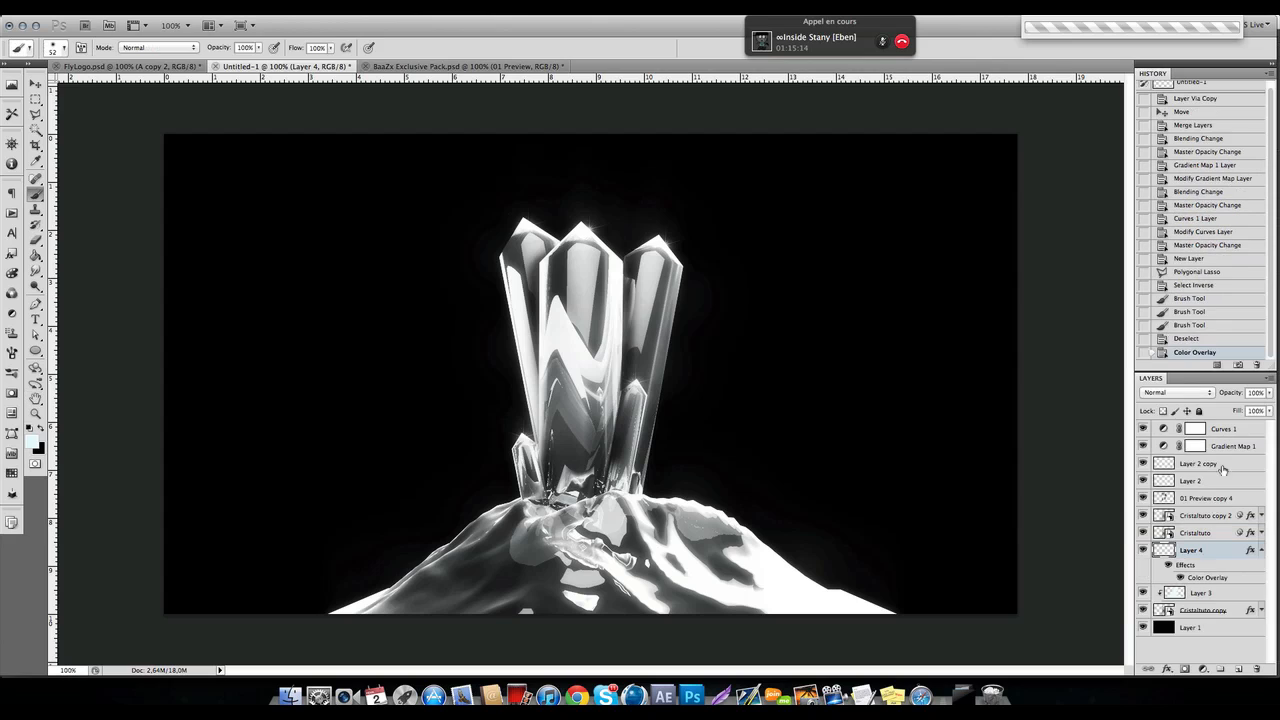
click(1218, 208)
Convert Layer 4 to a smart object and rasterize it for erasing.
right_click(1217, 553)
click(1150, 450)
click(37, 241)
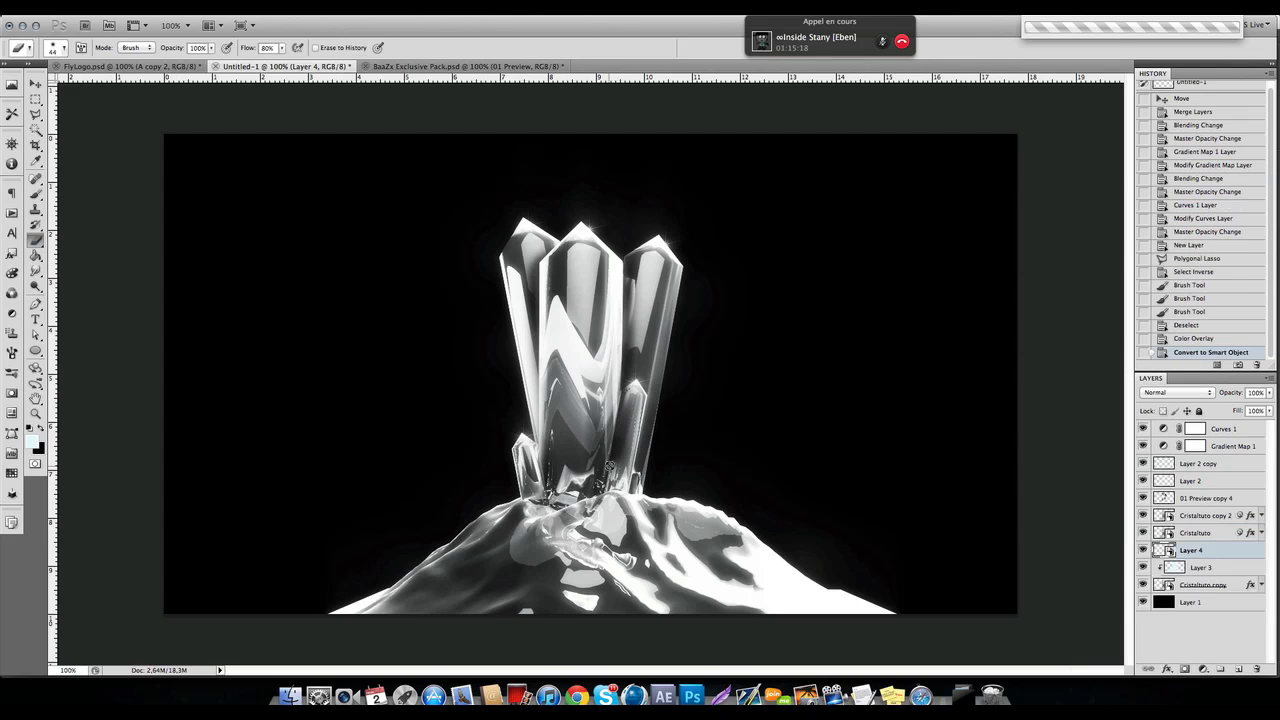
click(697, 258)
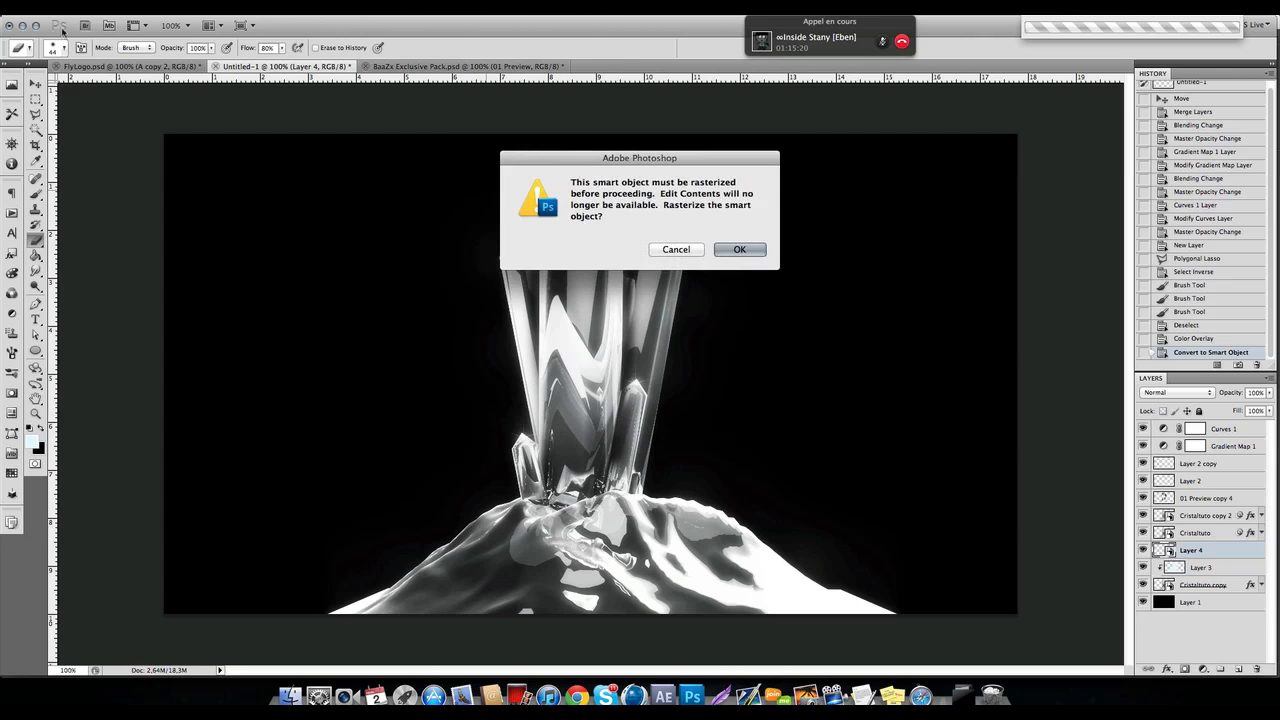
click(738, 249)
Erase excess shadow over the small right-hand crystal and near the crystal tips, and set Layer 4's opacity to 48%.
mouse_move(634, 416)
mouse_down()
mouse_move(620, 461)
mouse_move(628, 406)
mouse_move(611, 445)
mouse_up()
mouse_move(540, 233)
mouse_down()
mouse_move(563, 206)
mouse_move(637, 217)
mouse_move(648, 235)
mouse_up()
drag(1269, 392, 1229, 409)
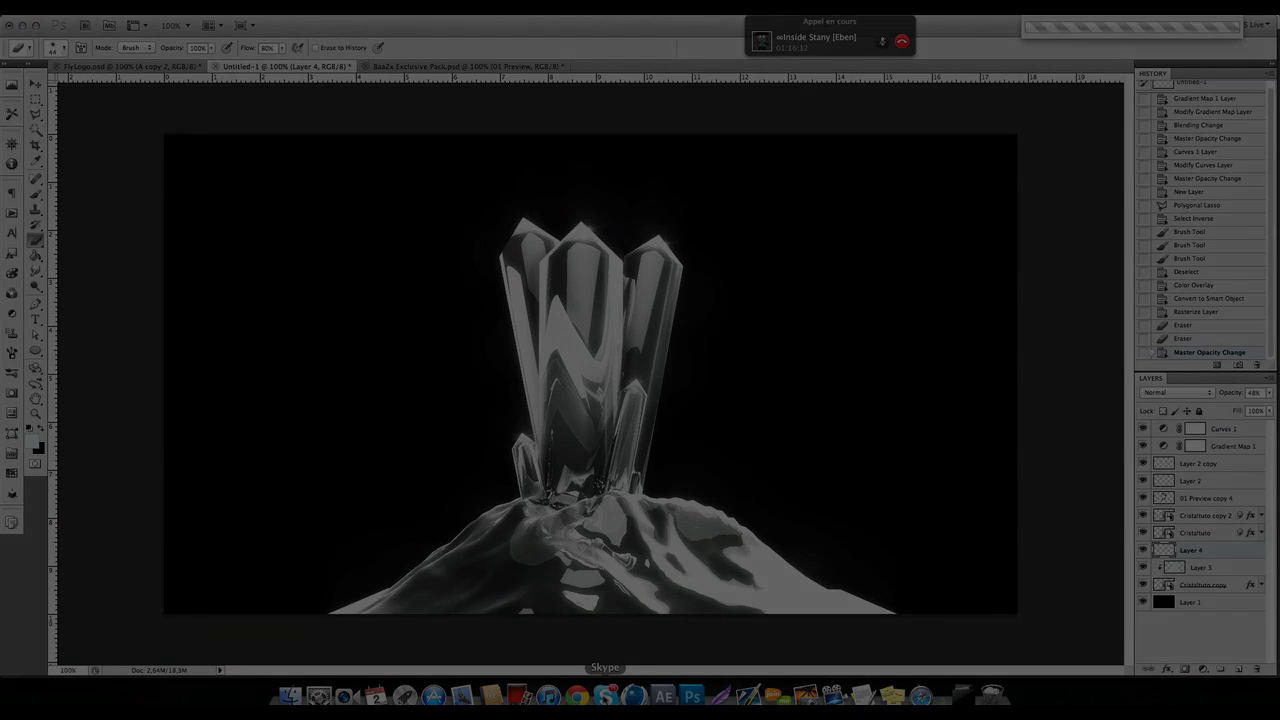
click(1056, 17)
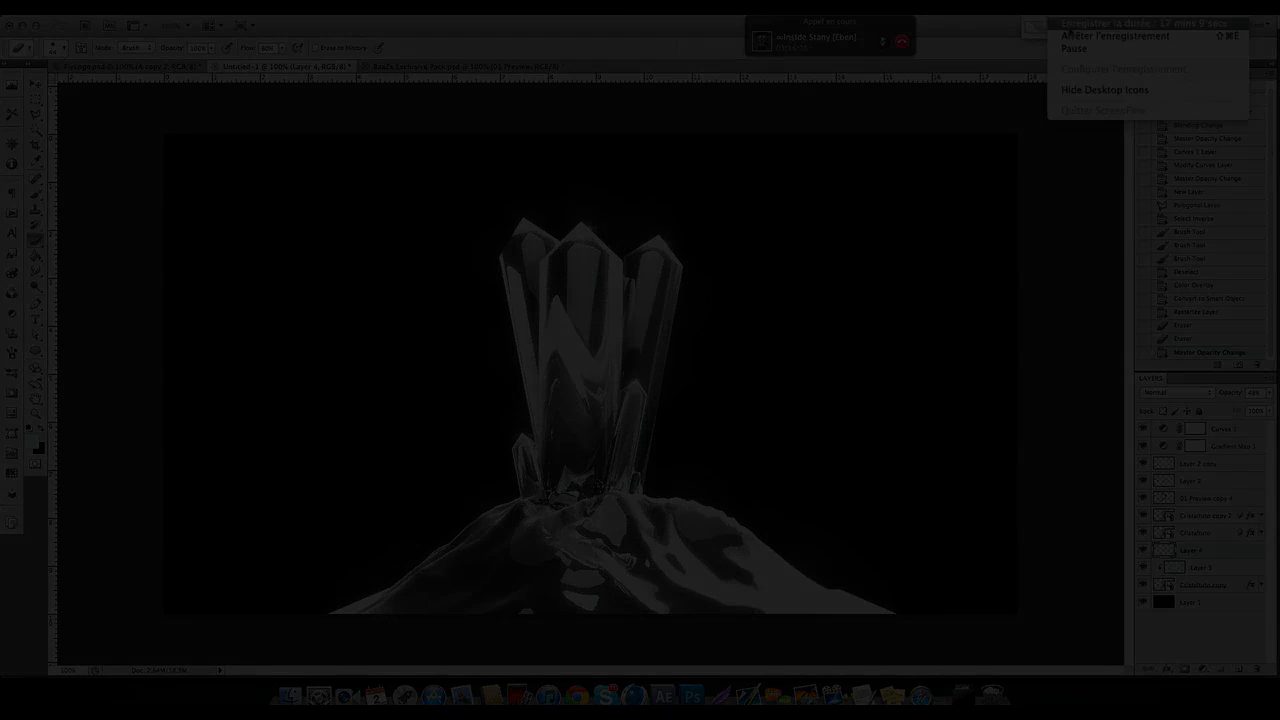